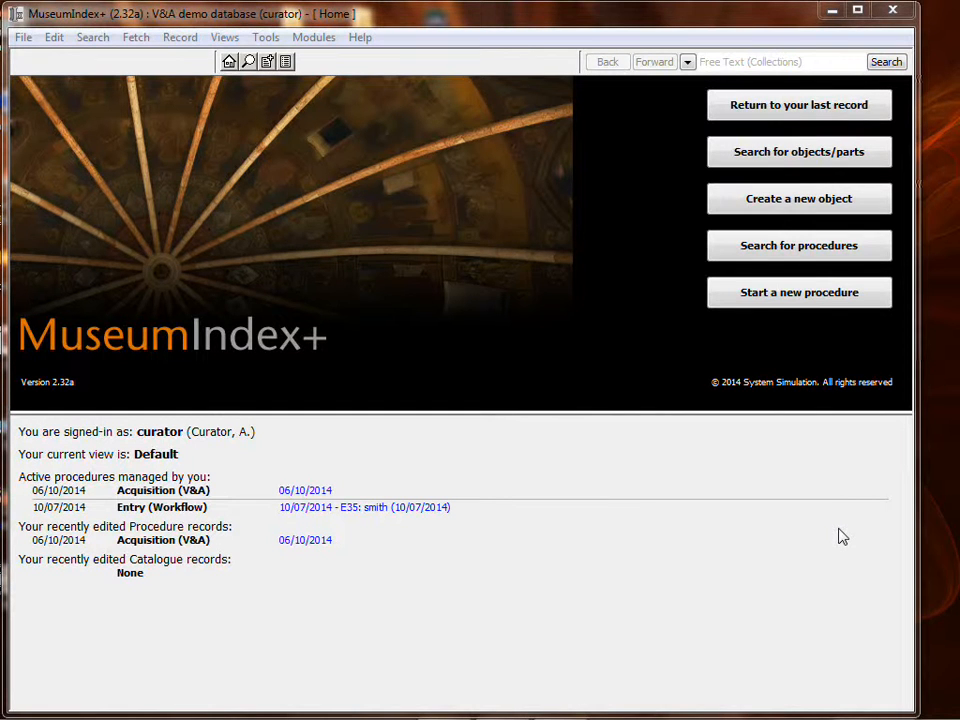
- Start a new Acquisition (V&A) procedure
left_click(557, 255)
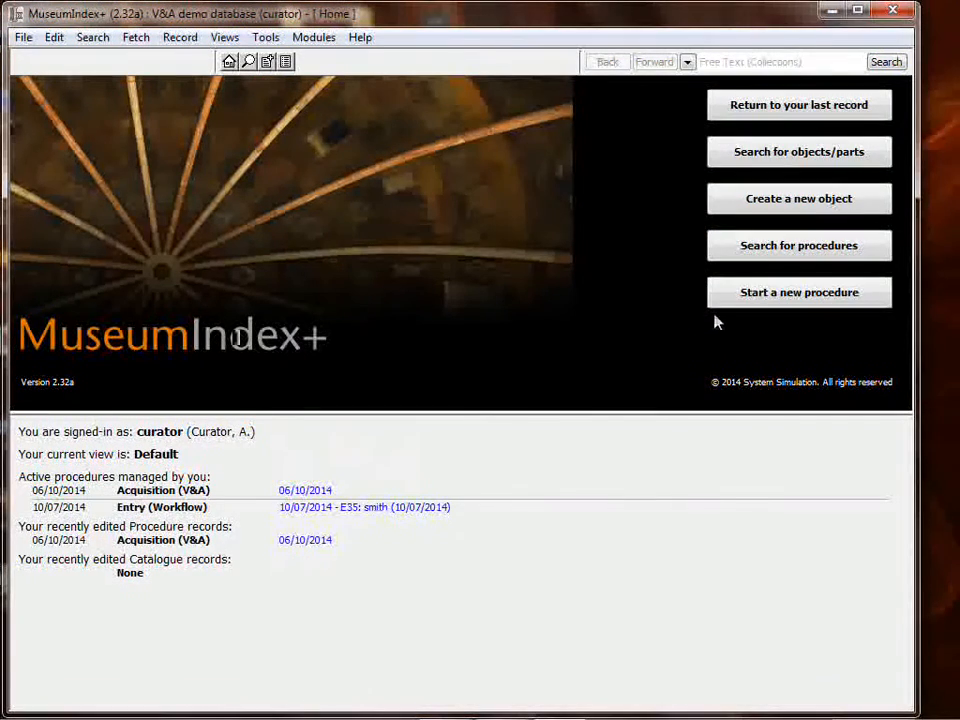
left_click(737, 296)
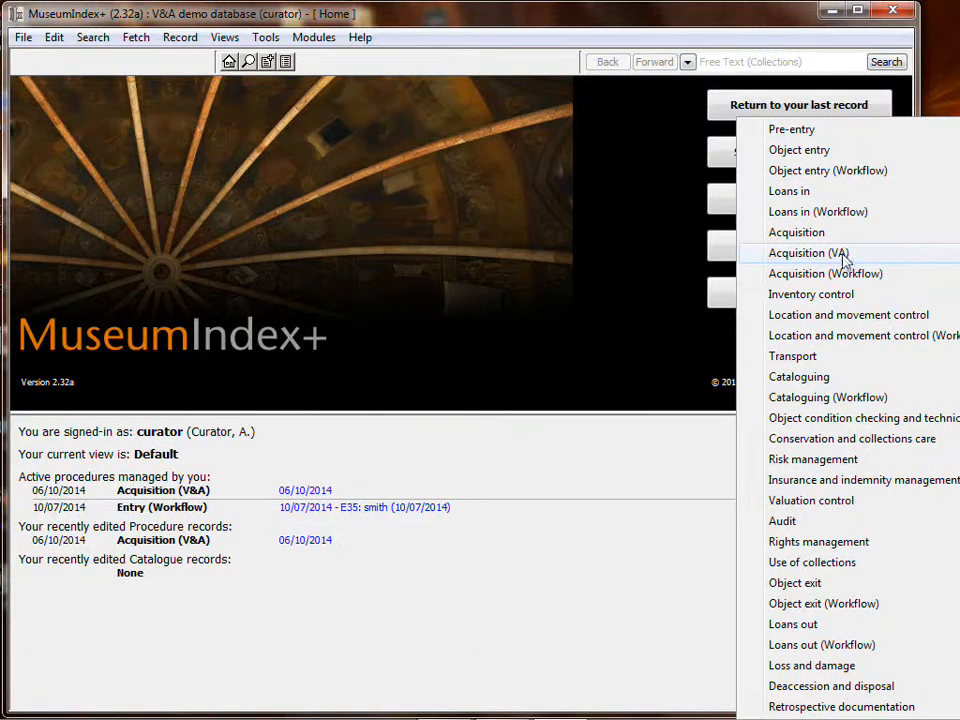
left_click(843, 259)
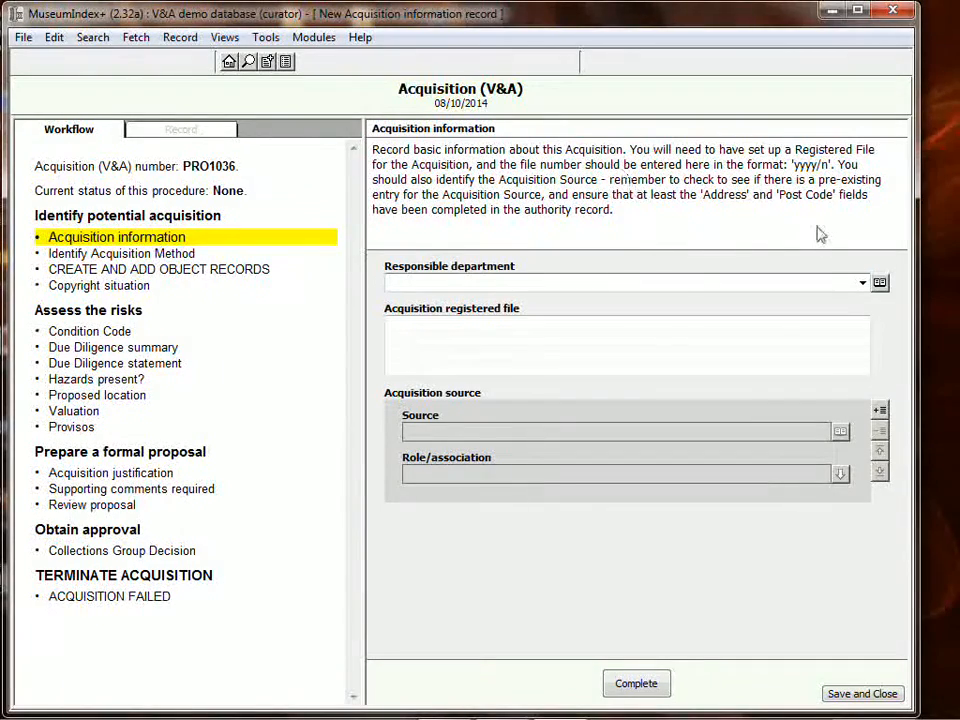
- Set the responsible department to CER (Ceramics Collection)
left_click(863, 283)
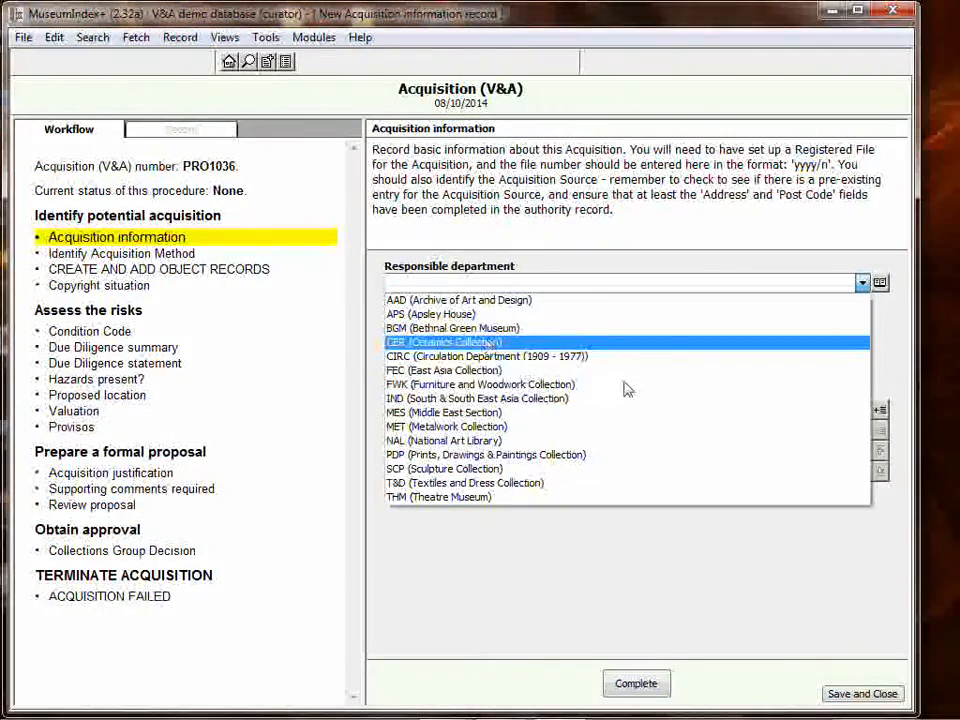
key("Return")
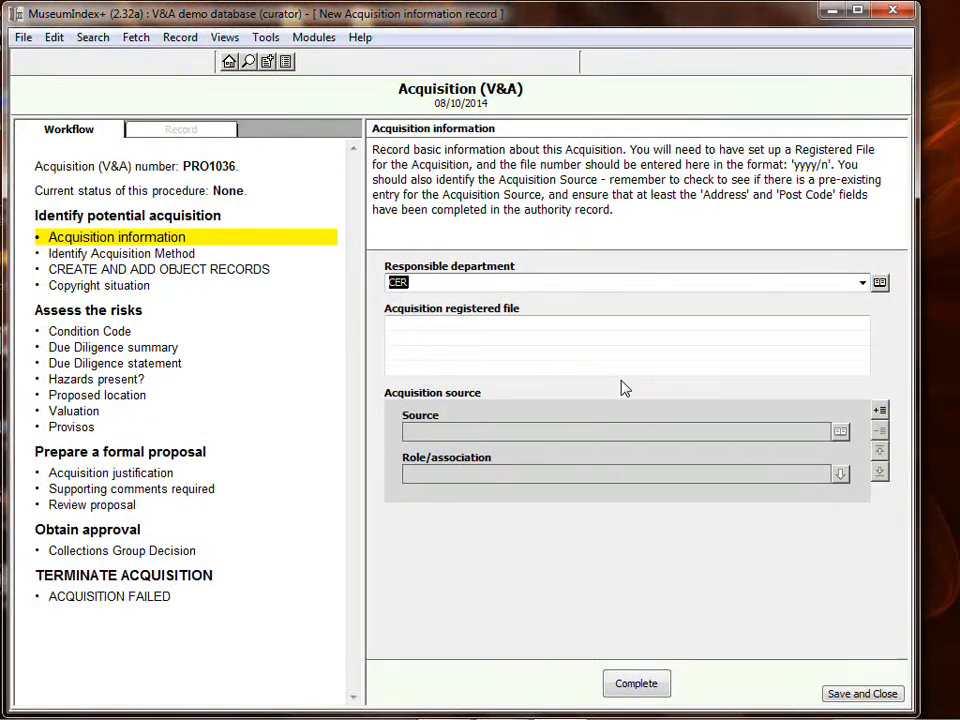
- Add an acquisition source entry and search the Persons authorities by the source person's surname
left_click(880, 410)
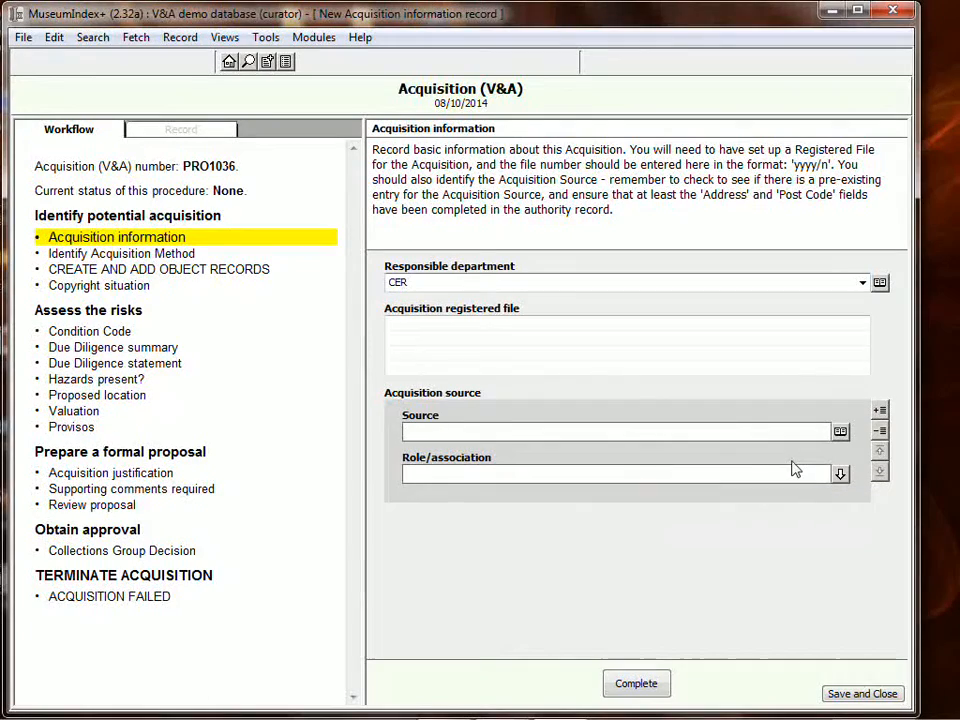
left_click(839, 431)
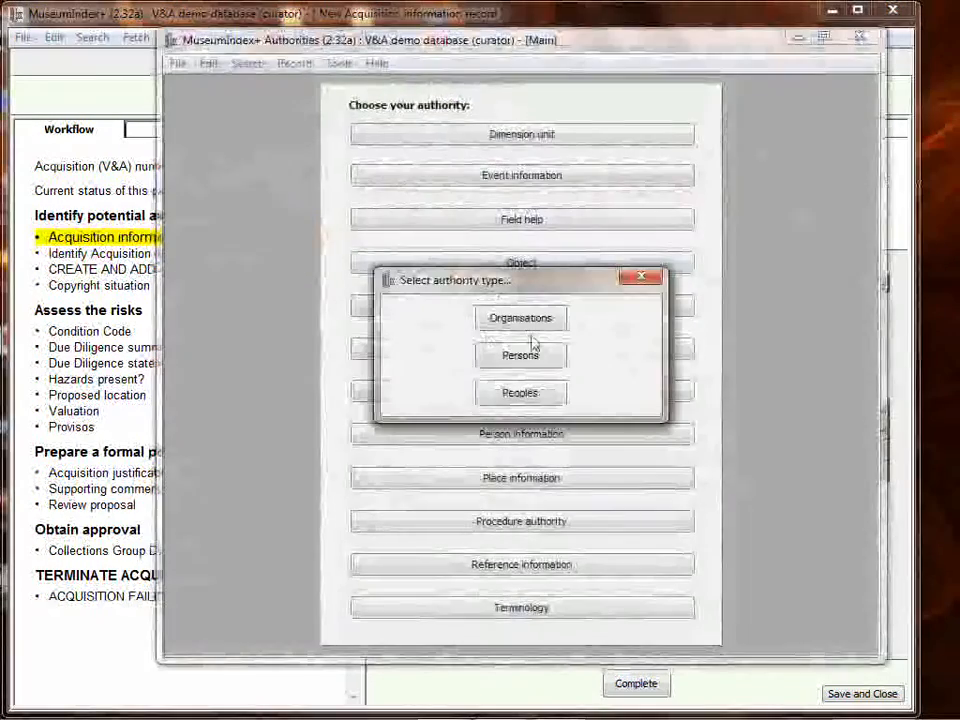
left_click(530, 360)
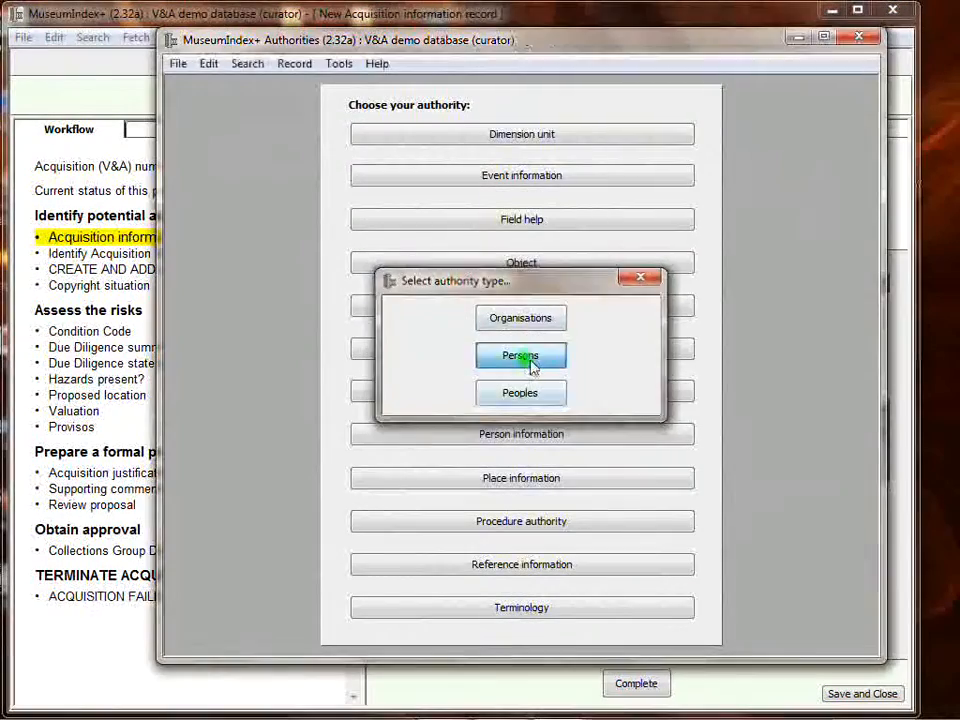
left_click(427, 175)
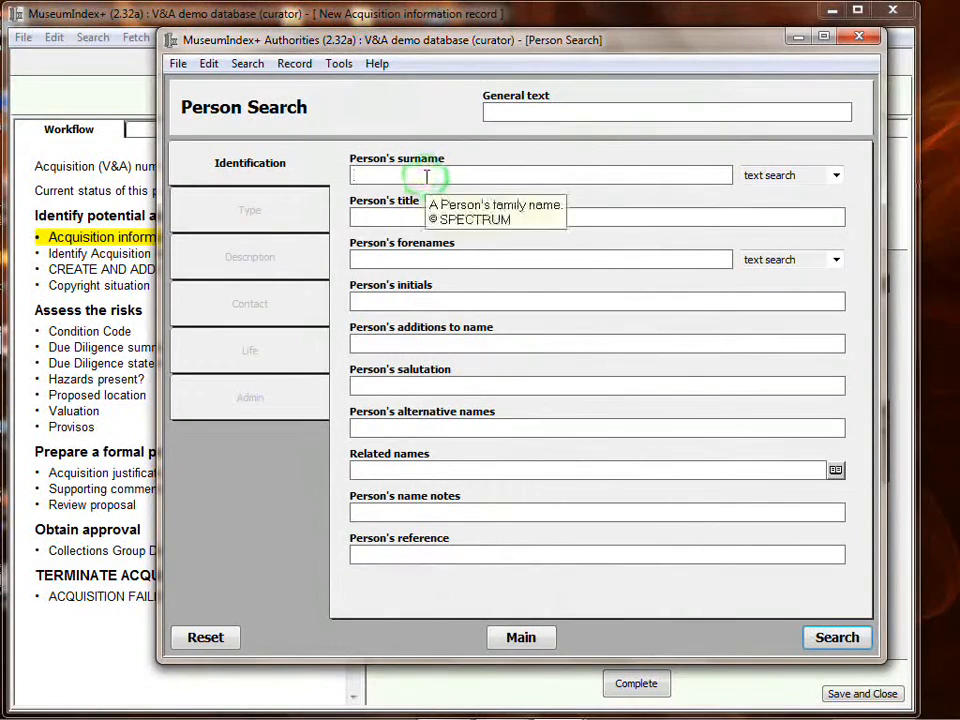
type("turner")
key("Return")
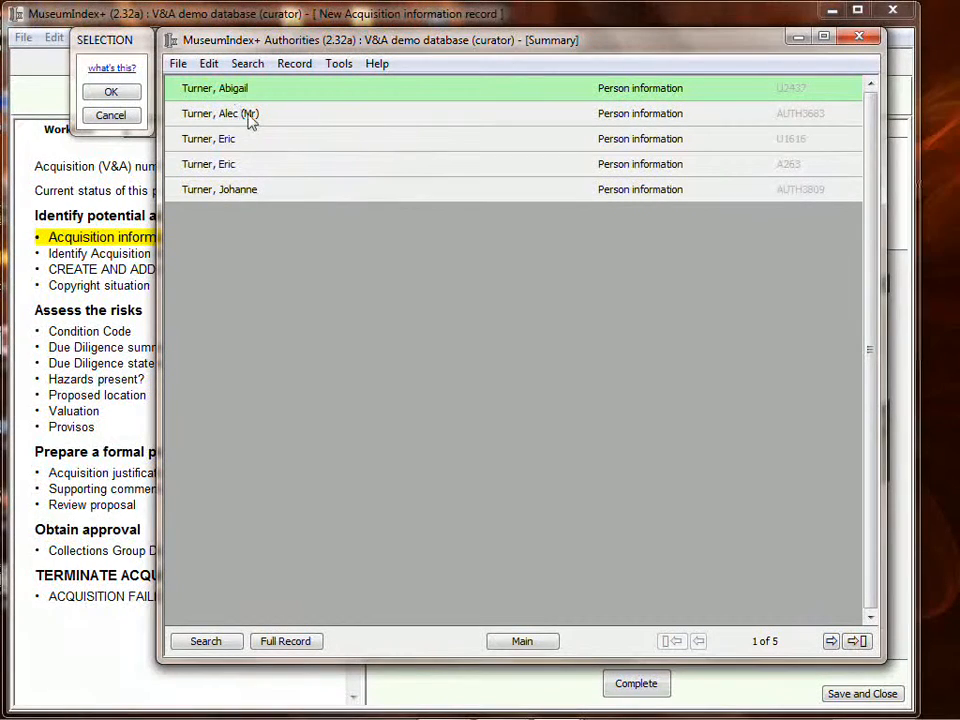
- Review the matching person records and select the intended person as the acquisition source
double_click(226, 140)
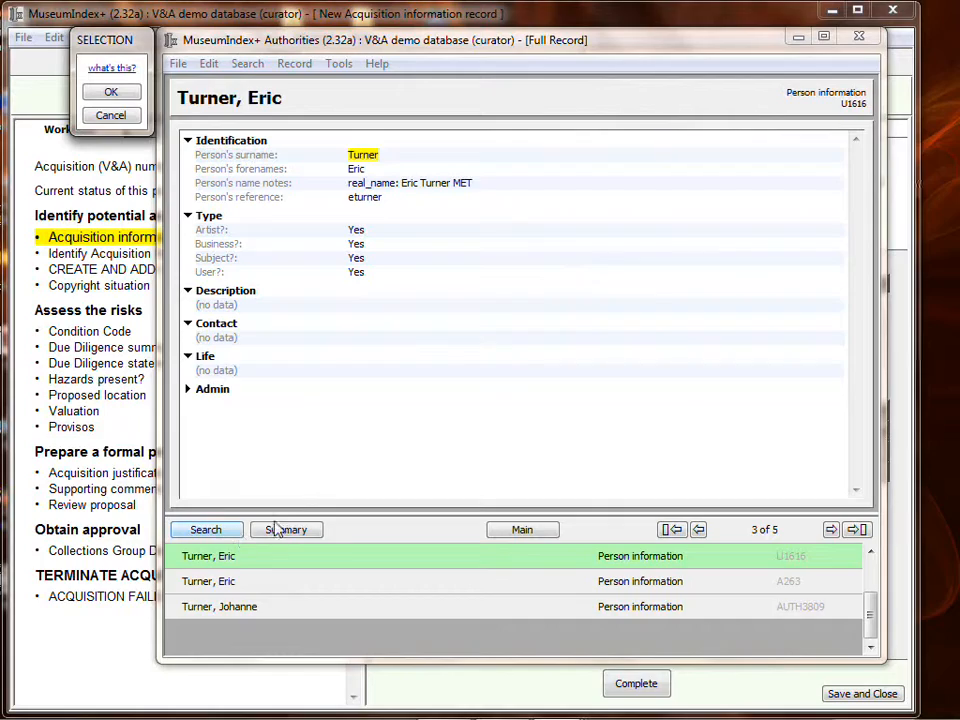
scroll(289, 615, "up", 1)
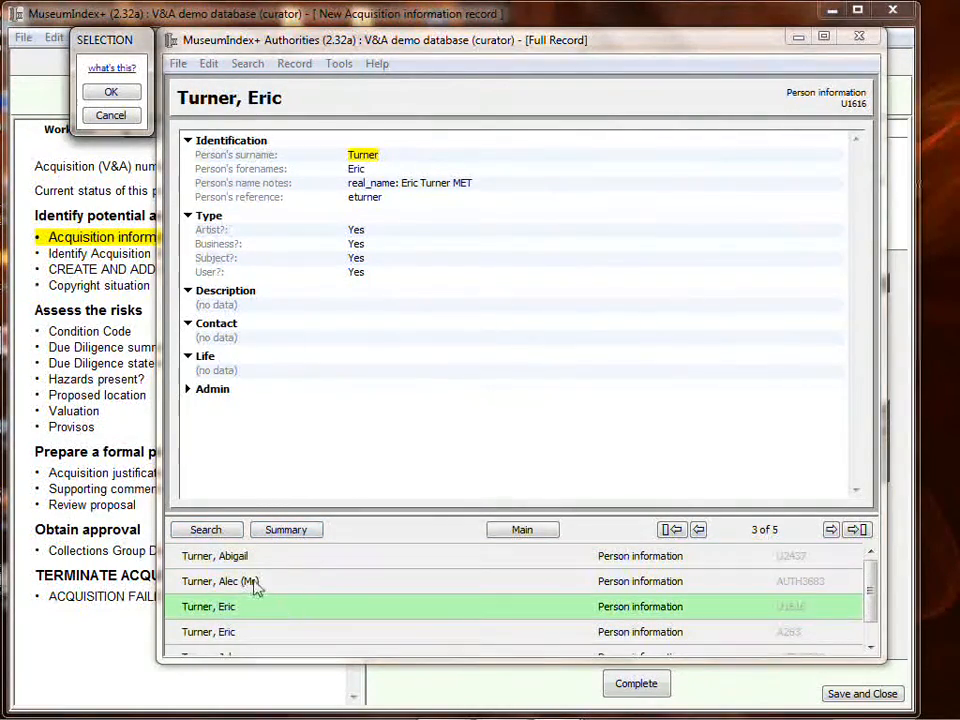
left_click(253, 581)
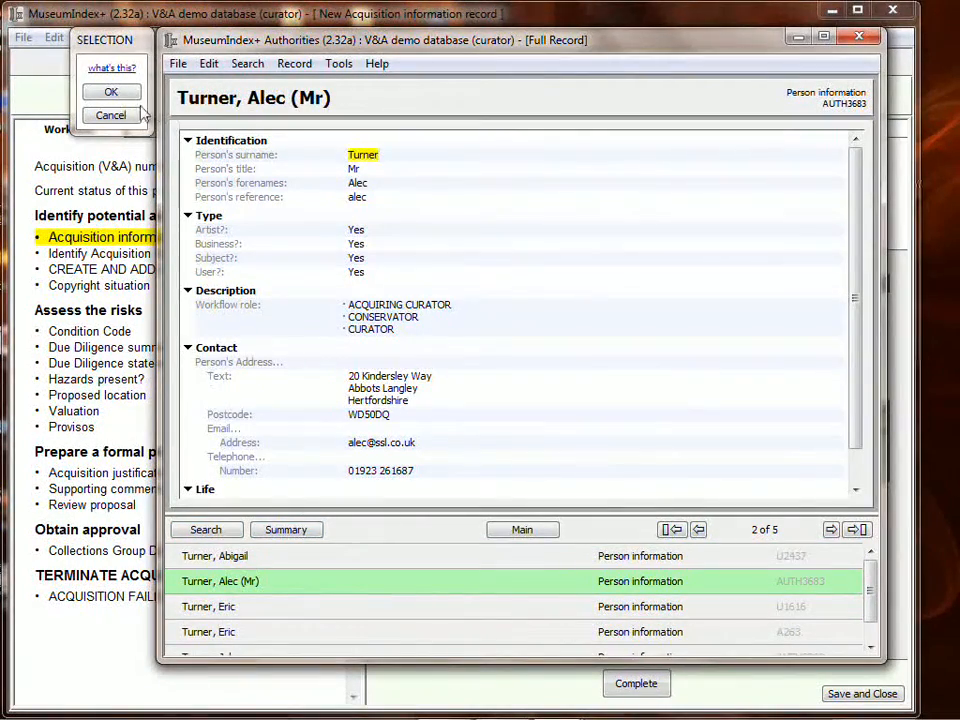
left_click(108, 90)
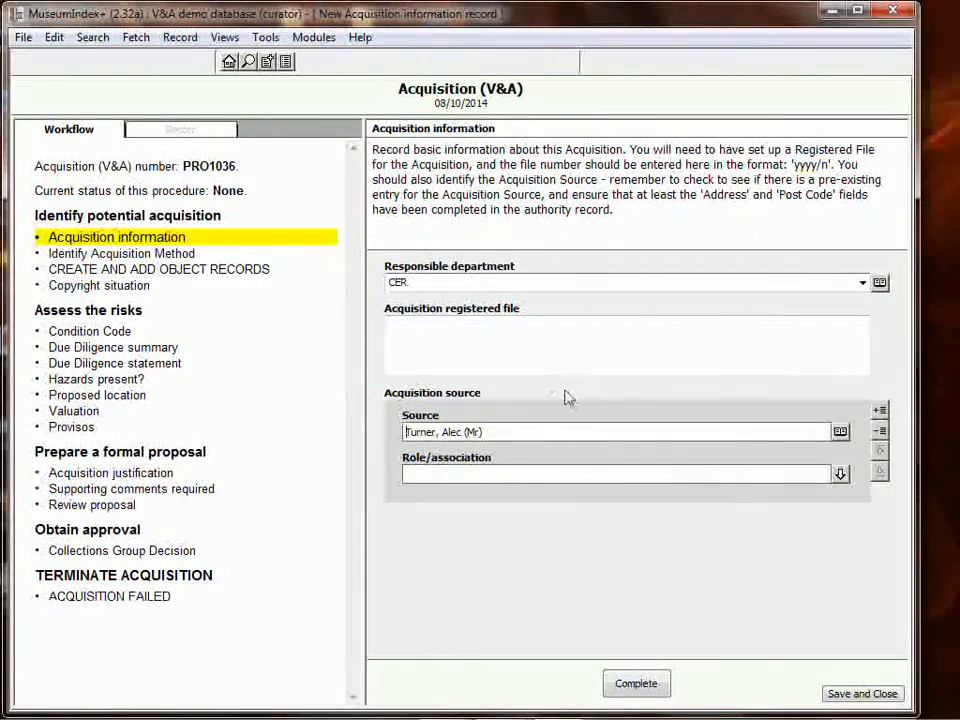
- Enter abc/123 as the acquisition registered file and complete the Acquisition information stage
left_click(529, 324)
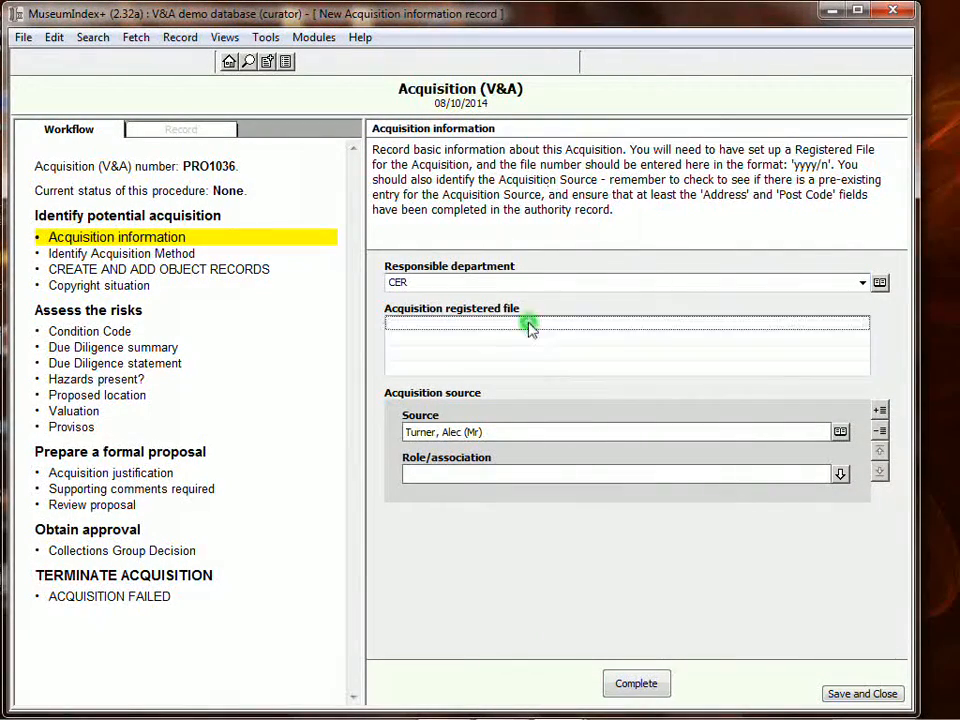
type("abc/123")
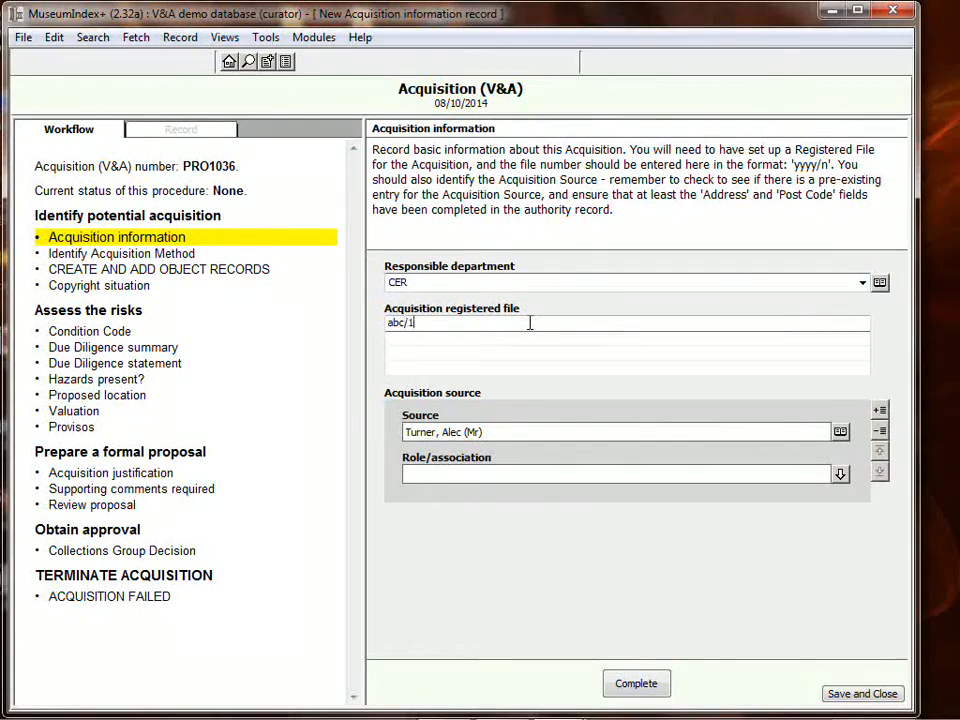
key("Tab")
mouse_move(590, 282)
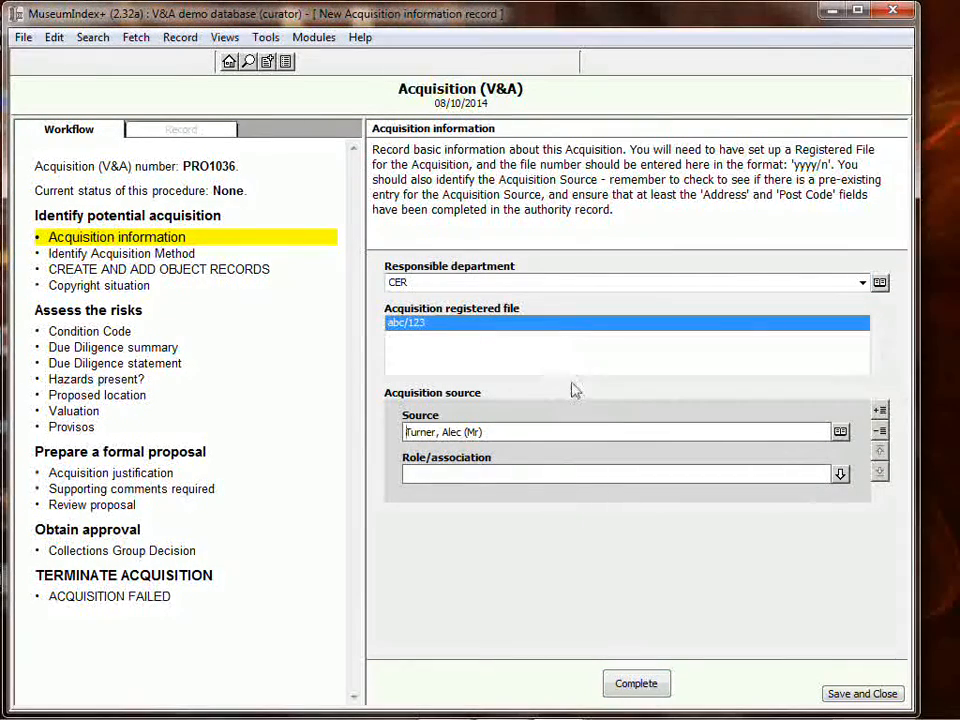
left_click(645, 686)
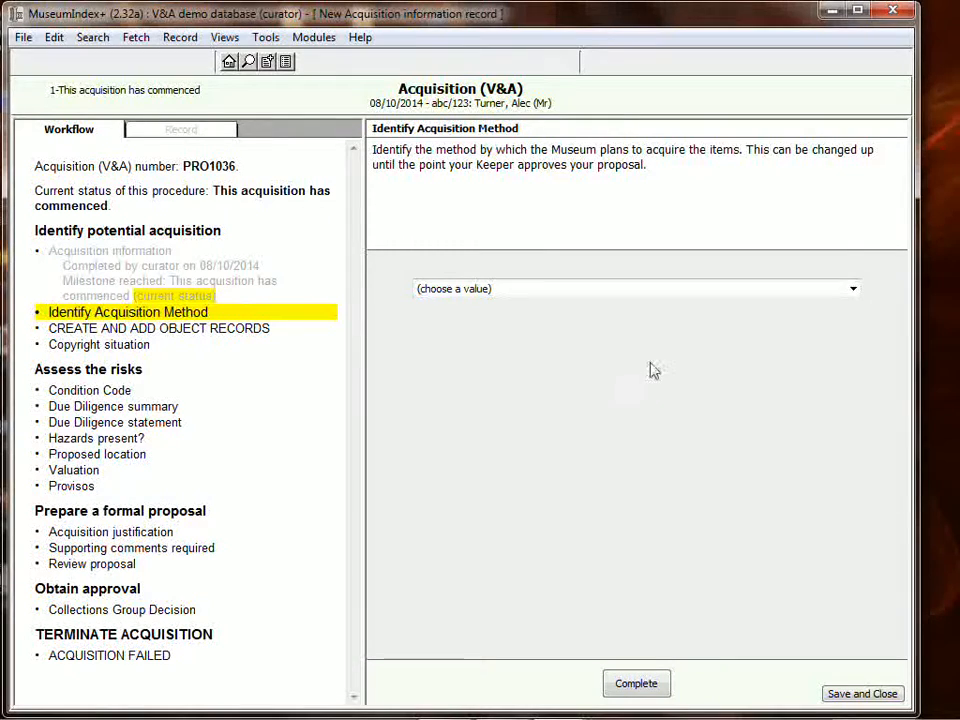
- Set the acquisition method to Gift and complete that workflow stage
left_click(853, 290)
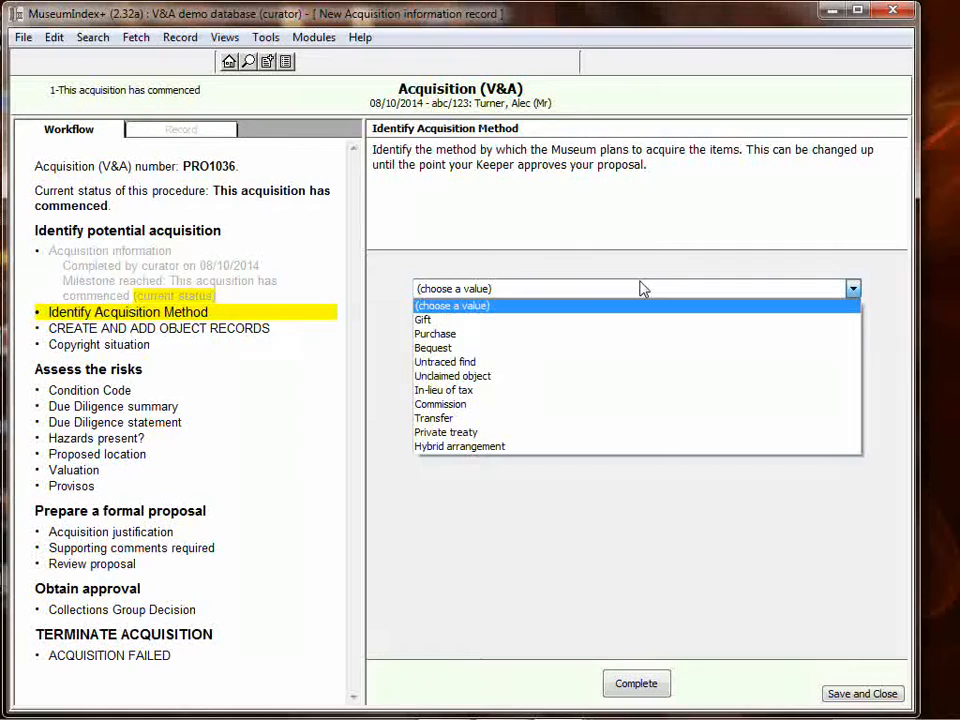
left_click(441, 320)
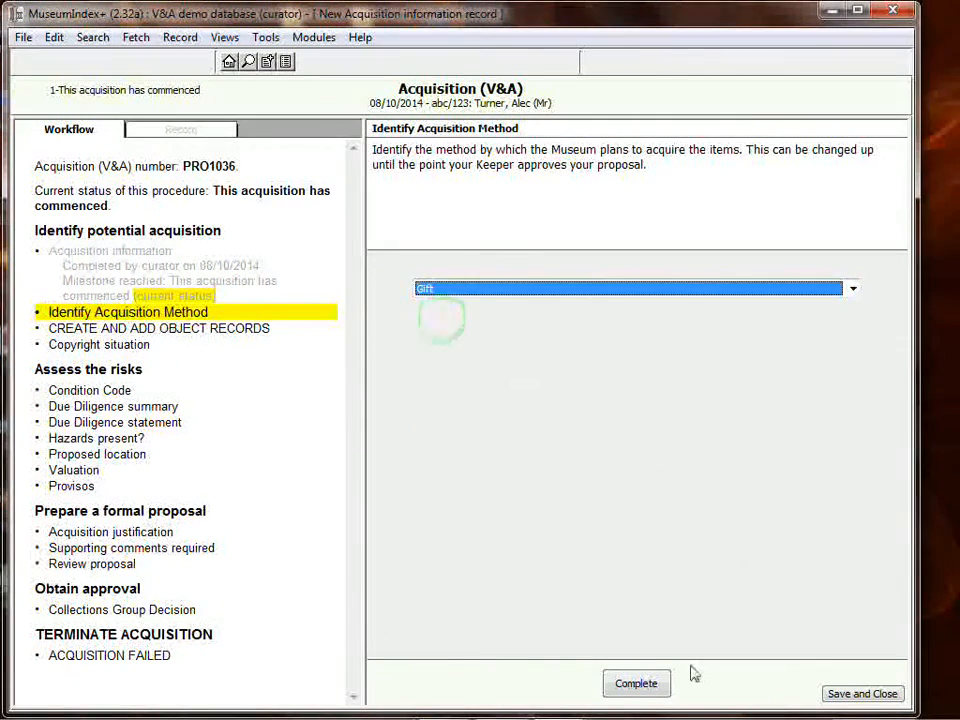
left_click(638, 684)
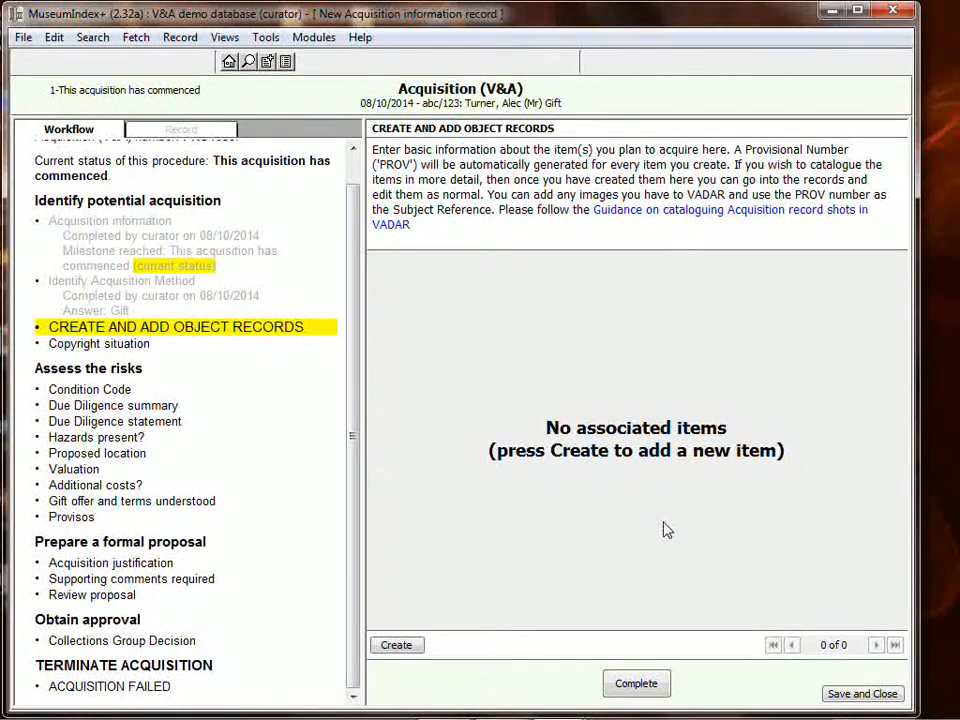
- Save and close the procedure, then reopen it for editing at the object records stage
left_click(866, 694)
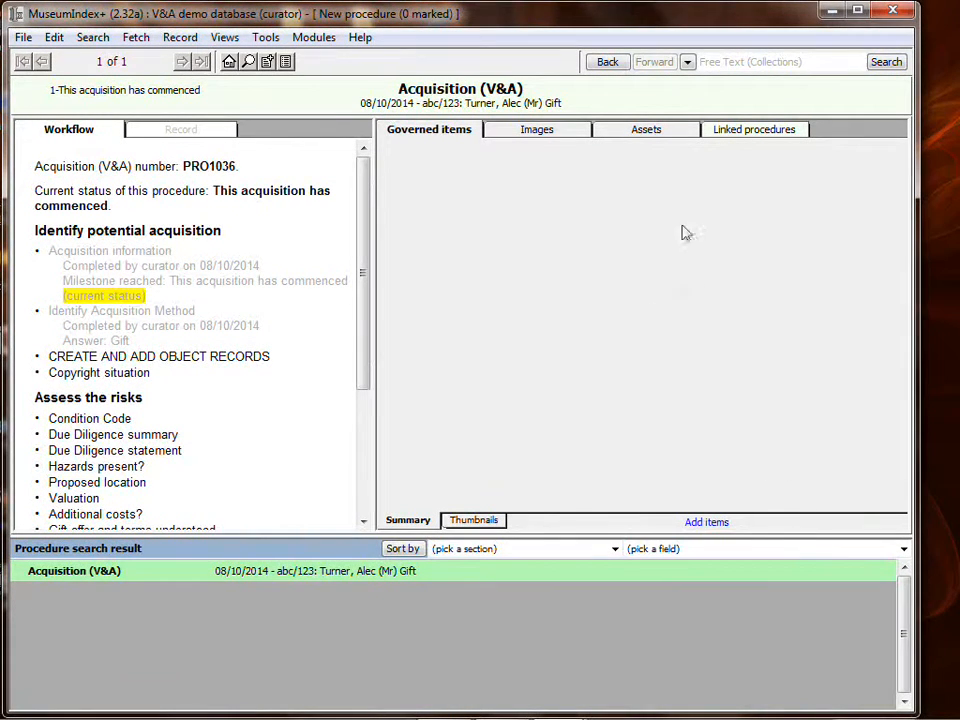
left_click(180, 38)
left_click(203, 86)
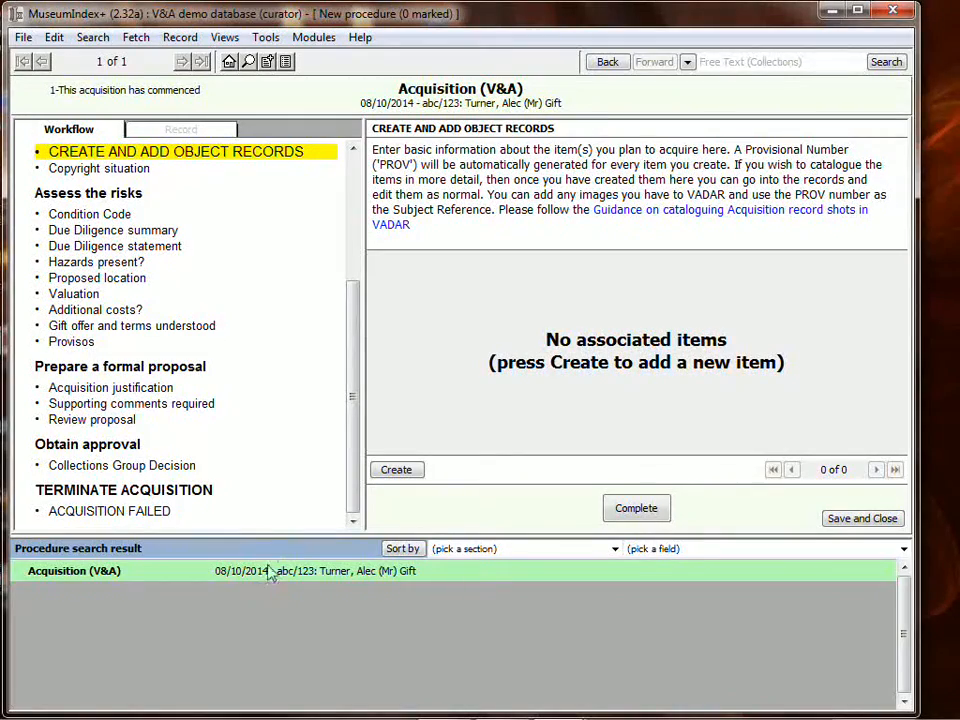
left_click_drag(295, 537, 296, 603)
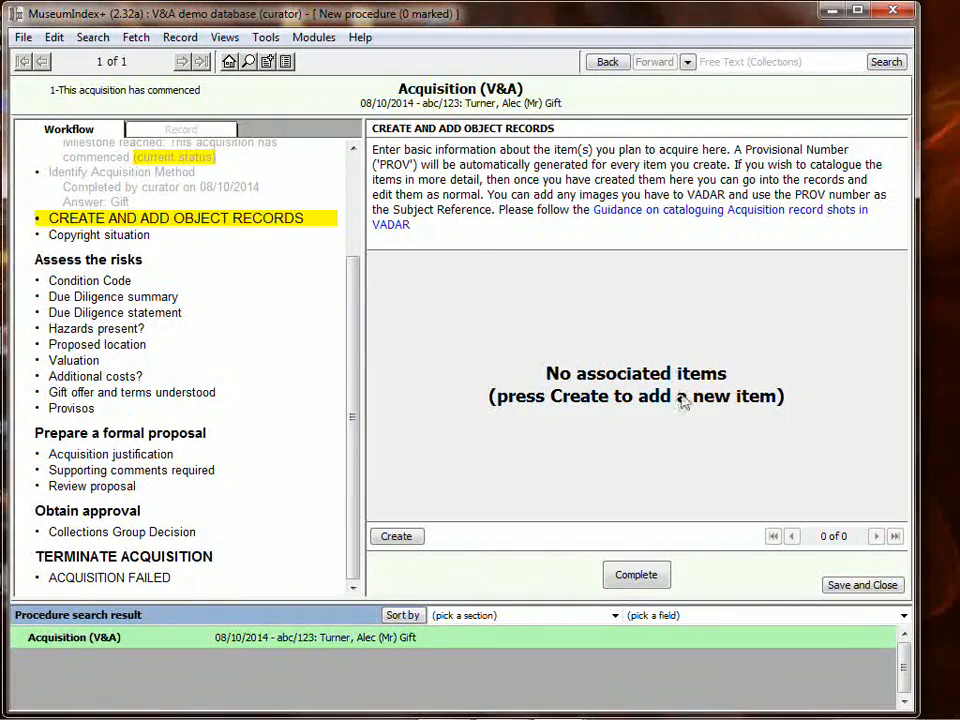
- Create a new object item and give it the object name Cup from the terminology list
left_click(407, 537)
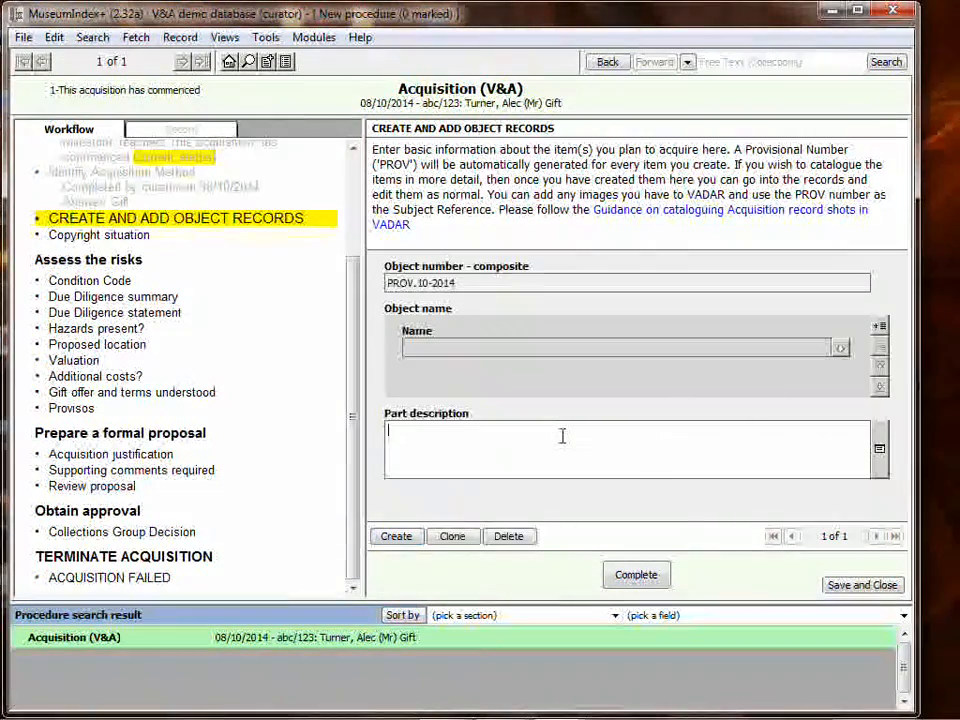
left_click(880, 327)
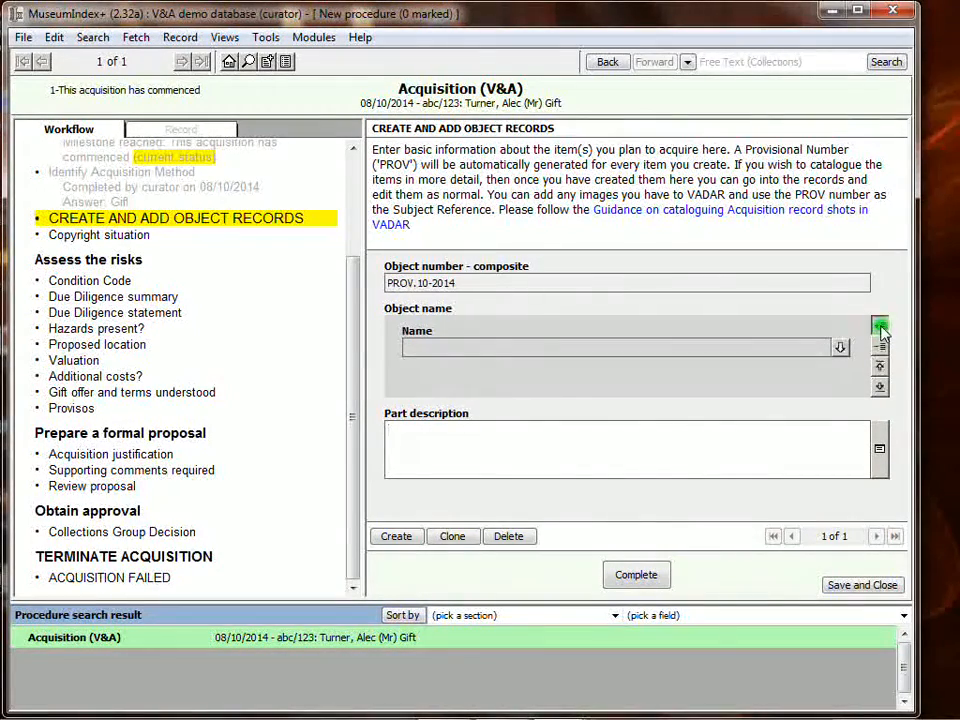
type("Cup")
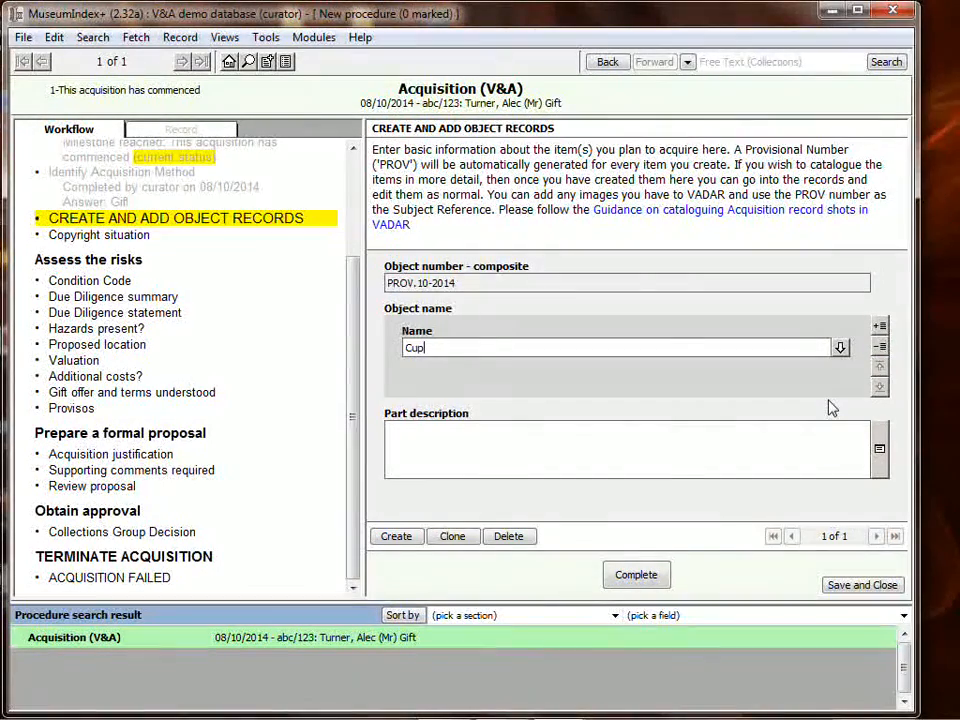
key("Tab")
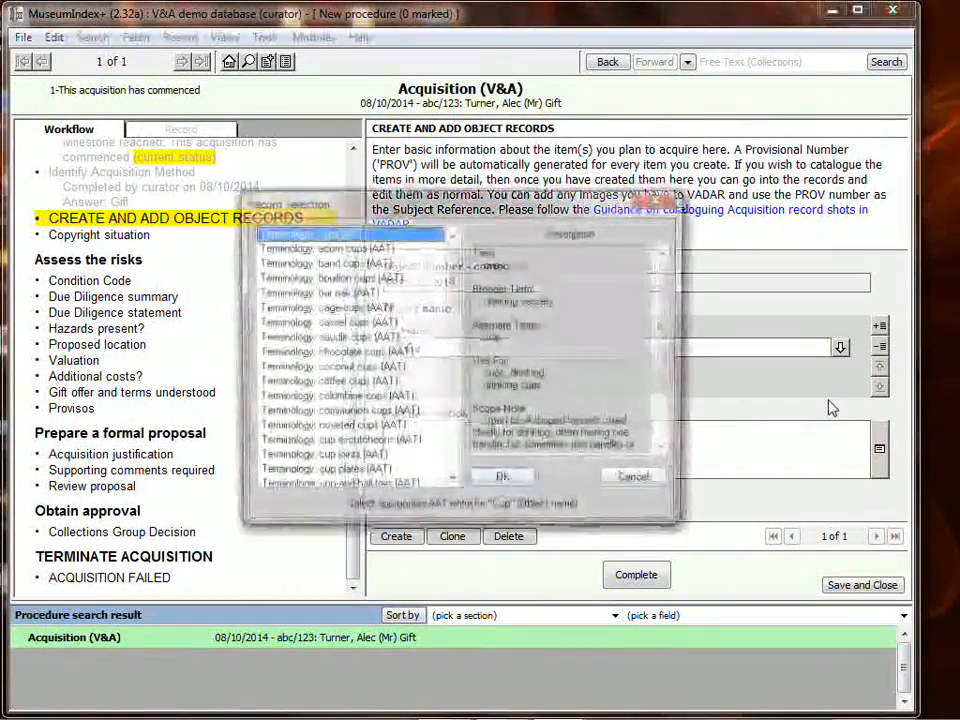
left_click(503, 480)
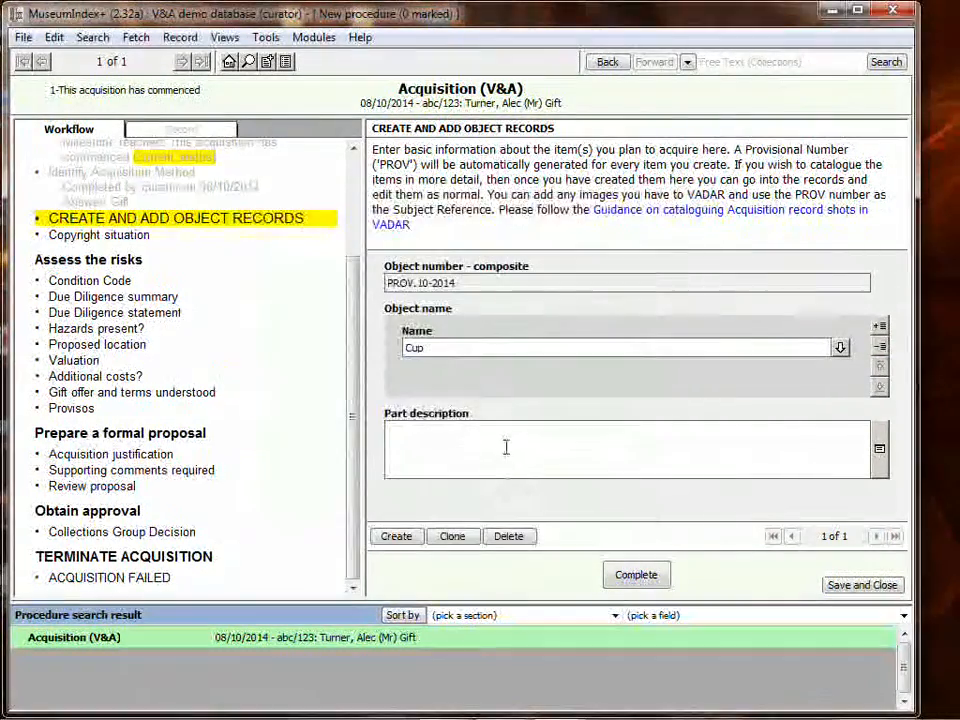
- Enter the part description "White china cup." for the item
left_click(506, 446)
type("White")
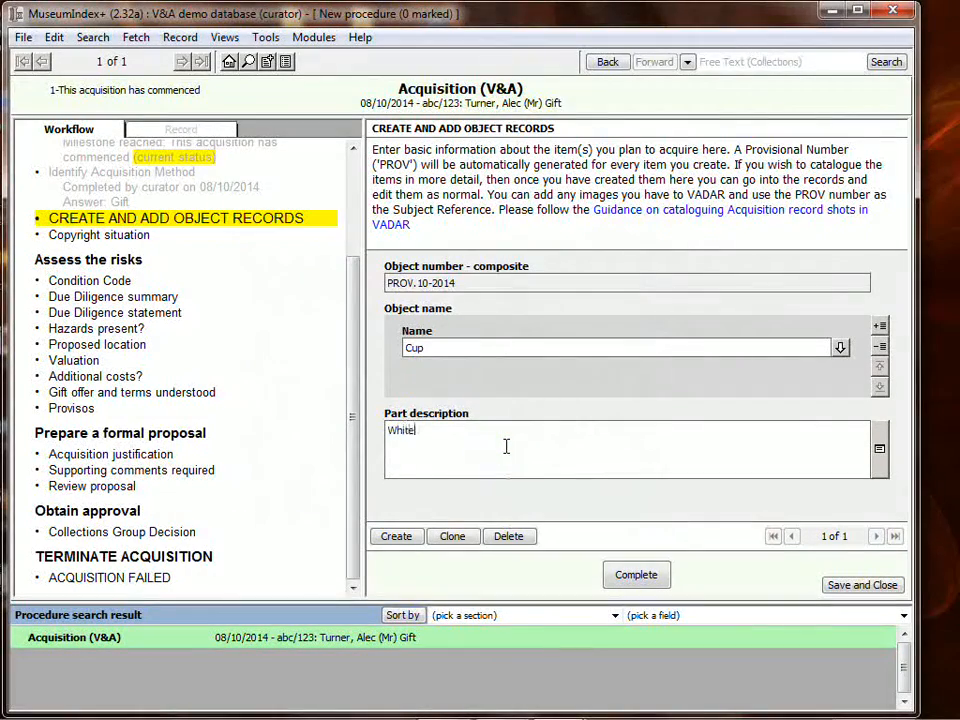
type(" china cup.")
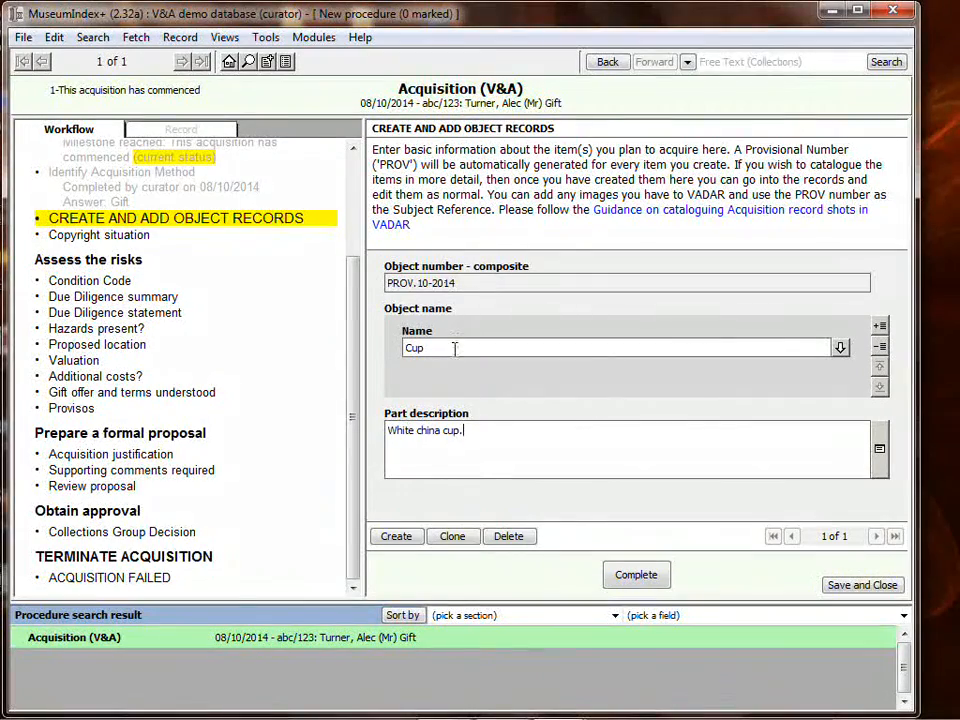
- Create a second object item named saucer, picking the saucers terminology entry
left_click(398, 538)
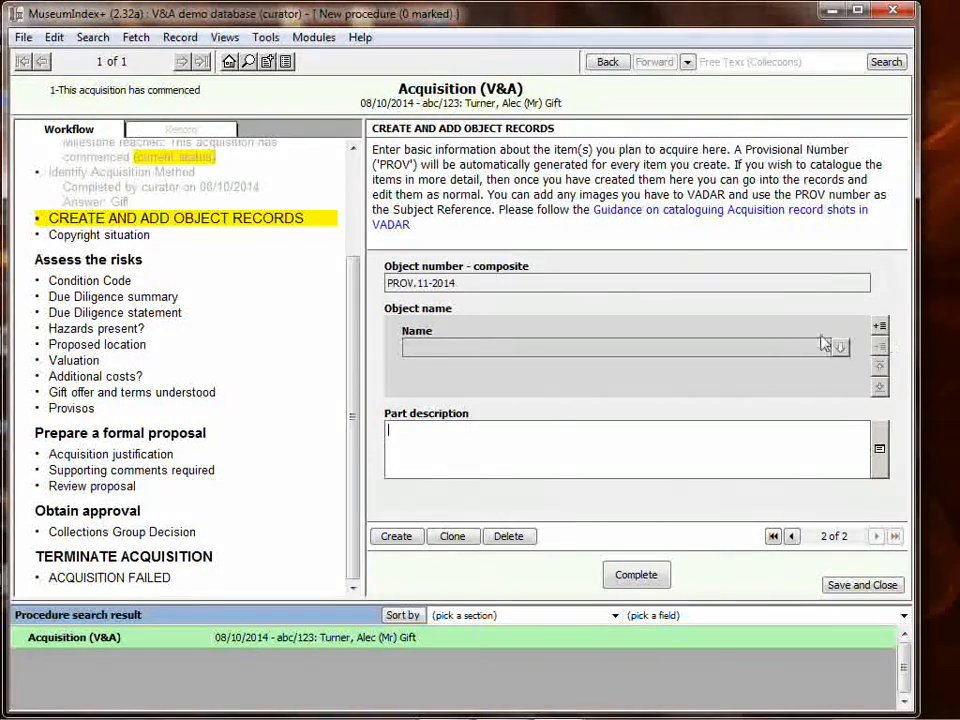
left_click(880, 327)
type("sa")
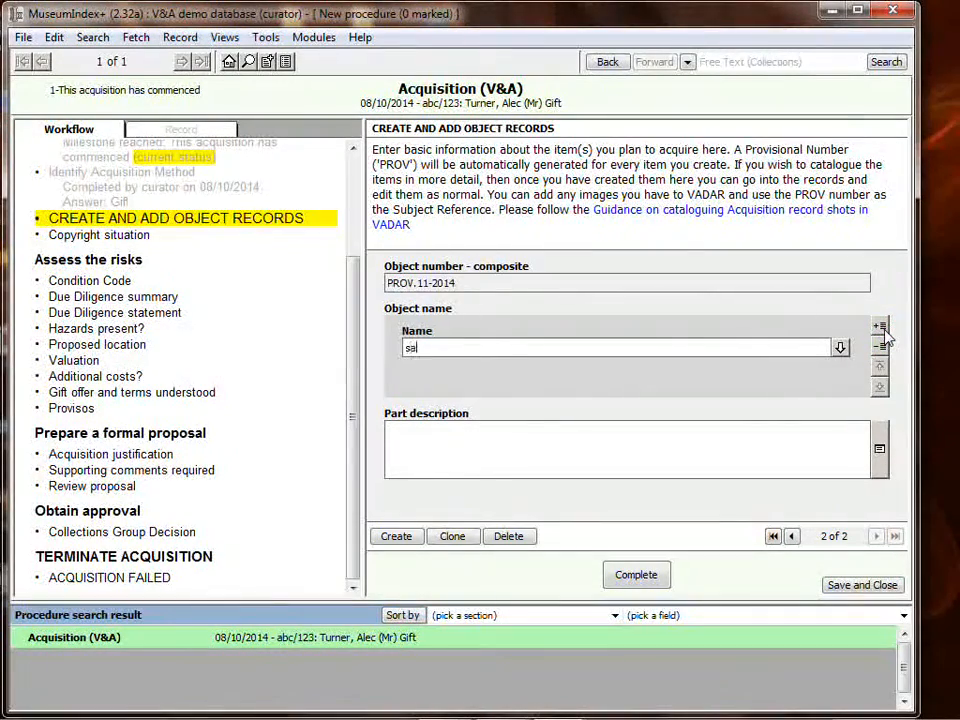
type("ucer")
key("Tab")
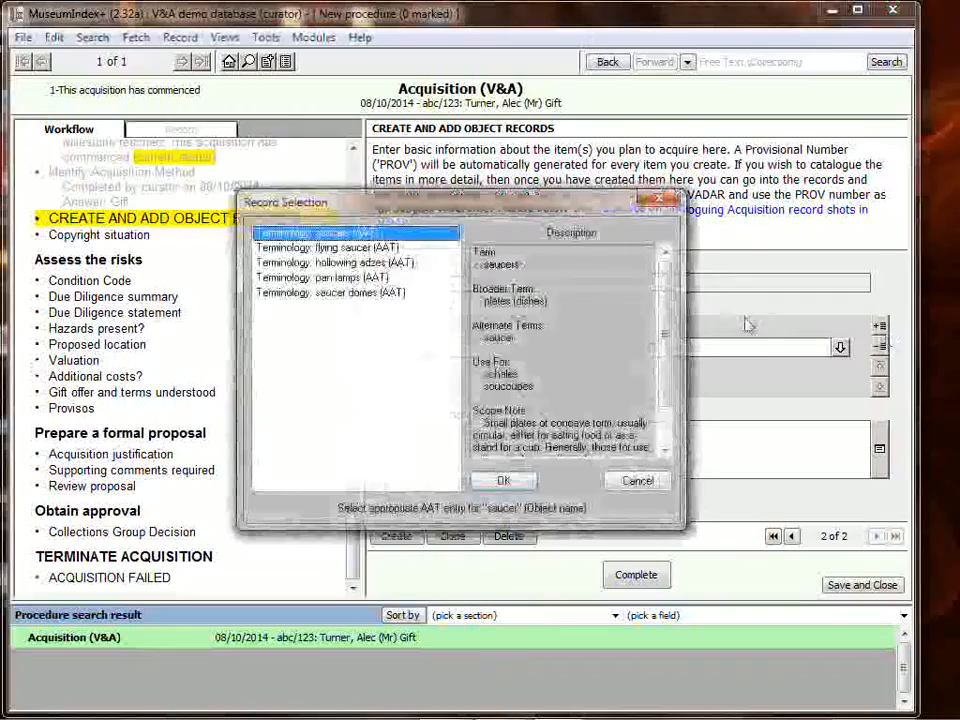
left_click(504, 480)
left_click(525, 436)
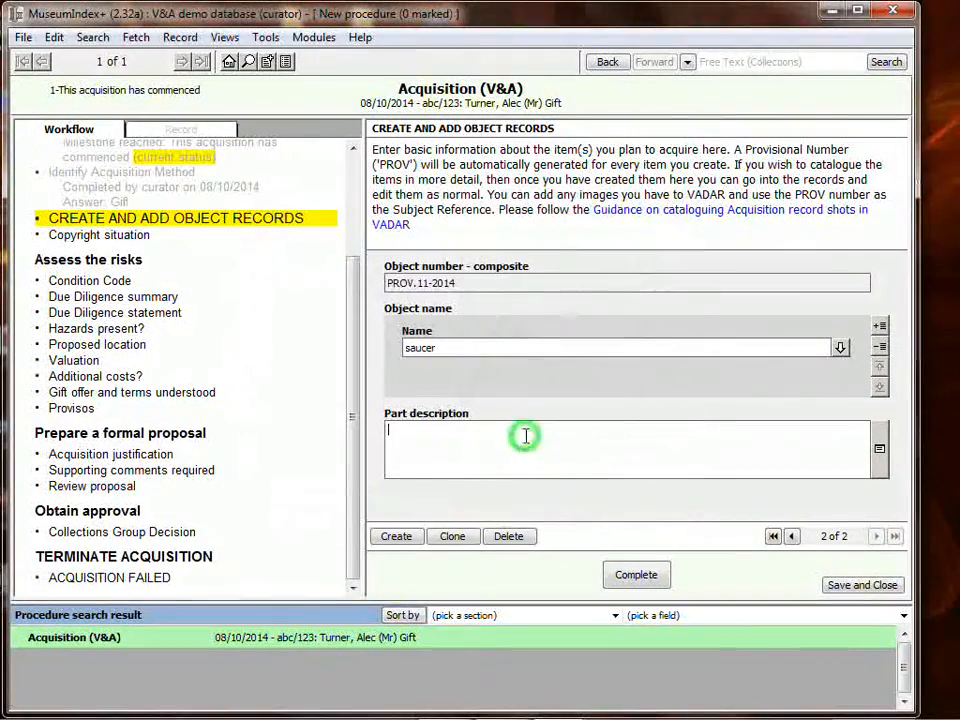
- Enter the part description "White china saucer." for the second item, check both items, and complete the object records stage
type("White china saucer.")
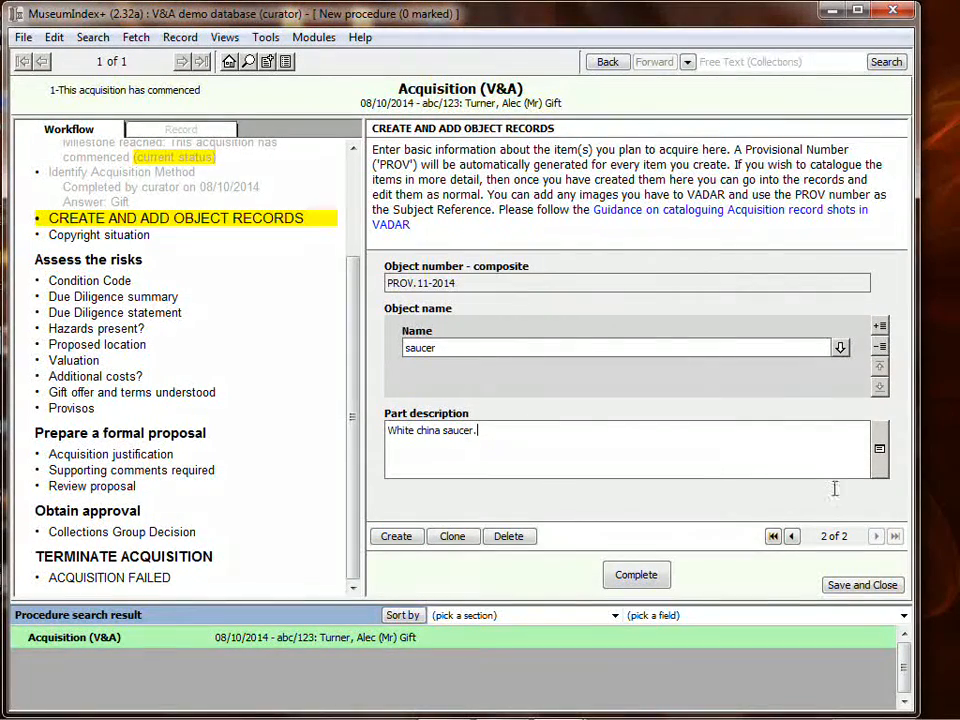
left_click(791, 537)
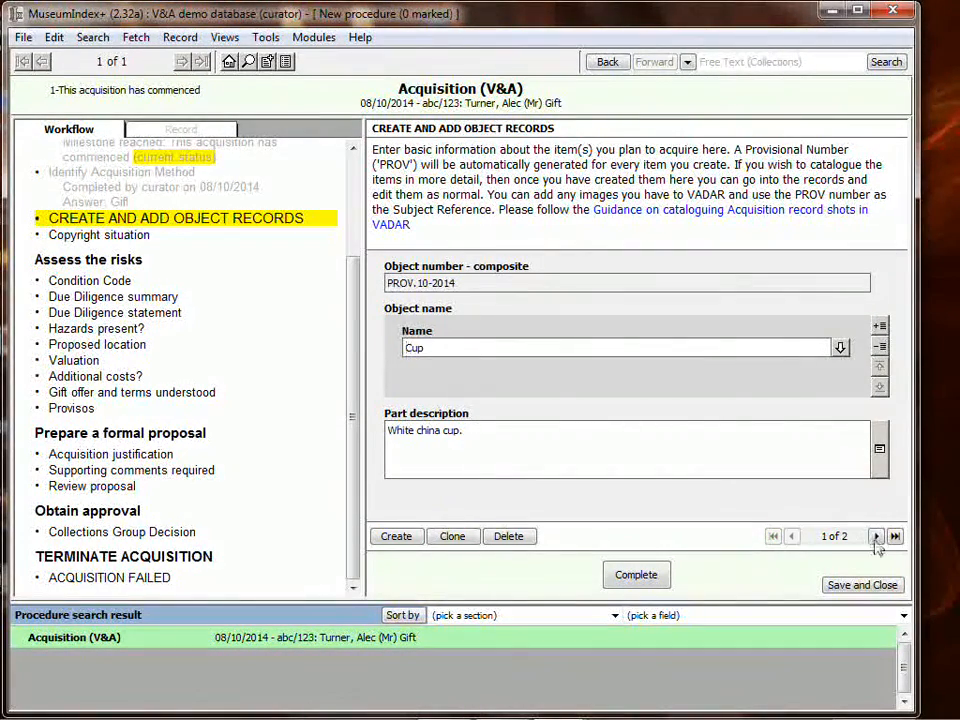
left_click(876, 536)
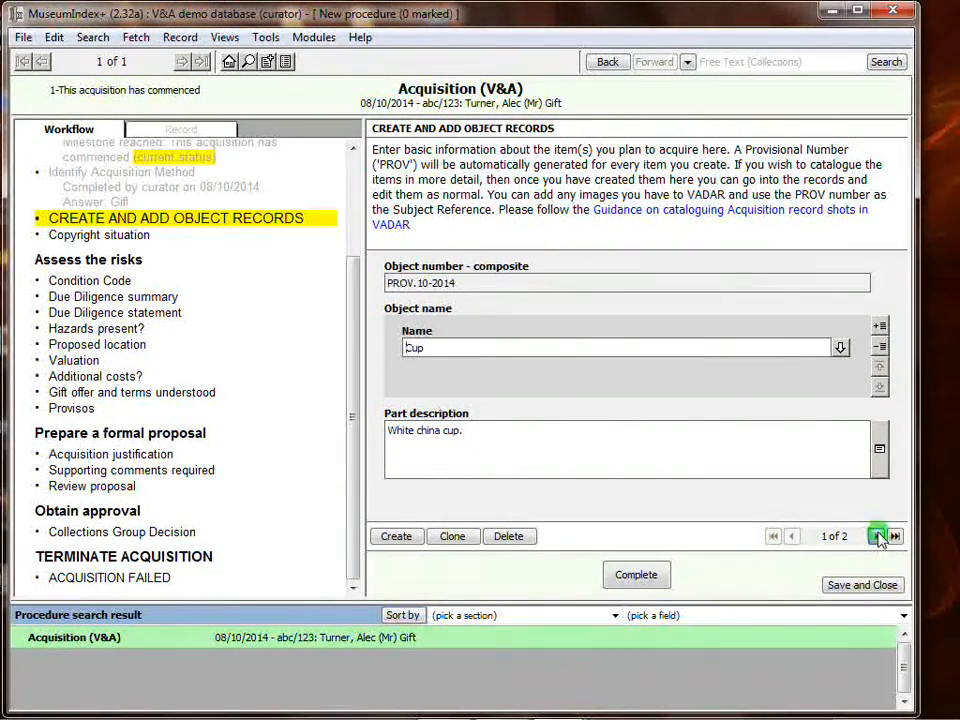
left_click(660, 573)
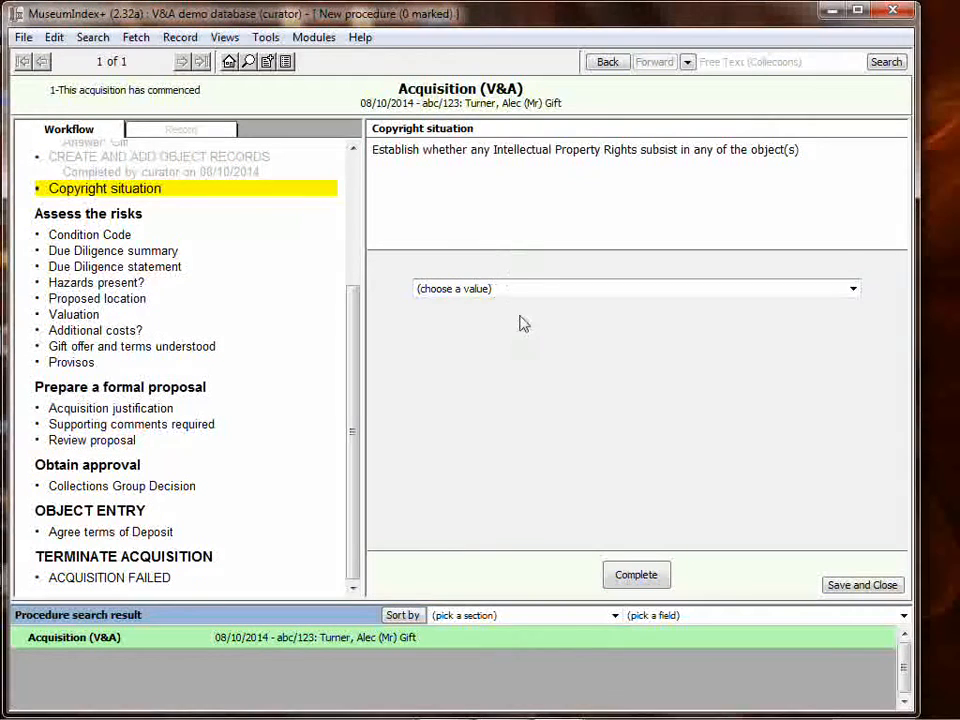
- Set the copyright situation to "Out of Copyright or not applicable" and complete that stage
left_click(496, 290)
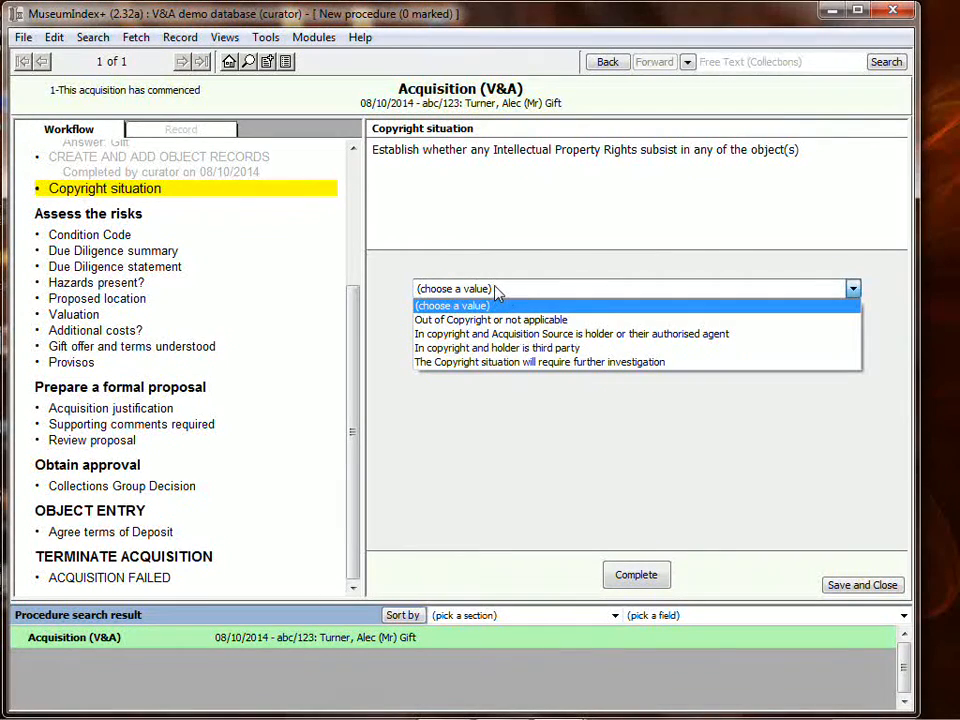
left_click(544, 322)
left_click(636, 574)
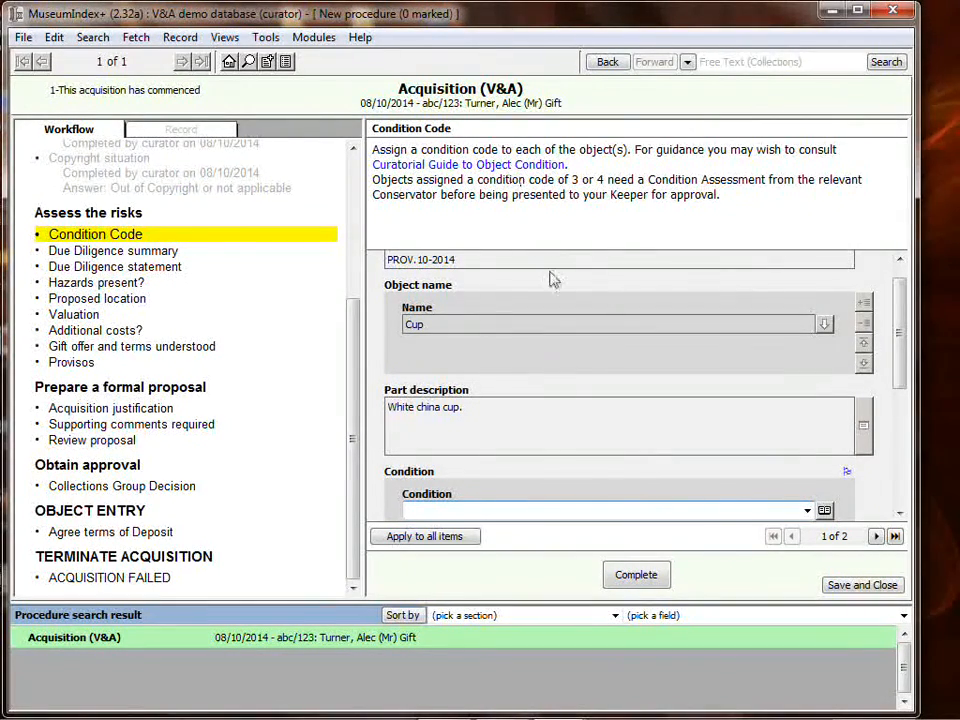
- Record the cup's condition as Good with today's date, entering the checker's name and choosing the matching person record
left_click(876, 536)
left_click(791, 537)
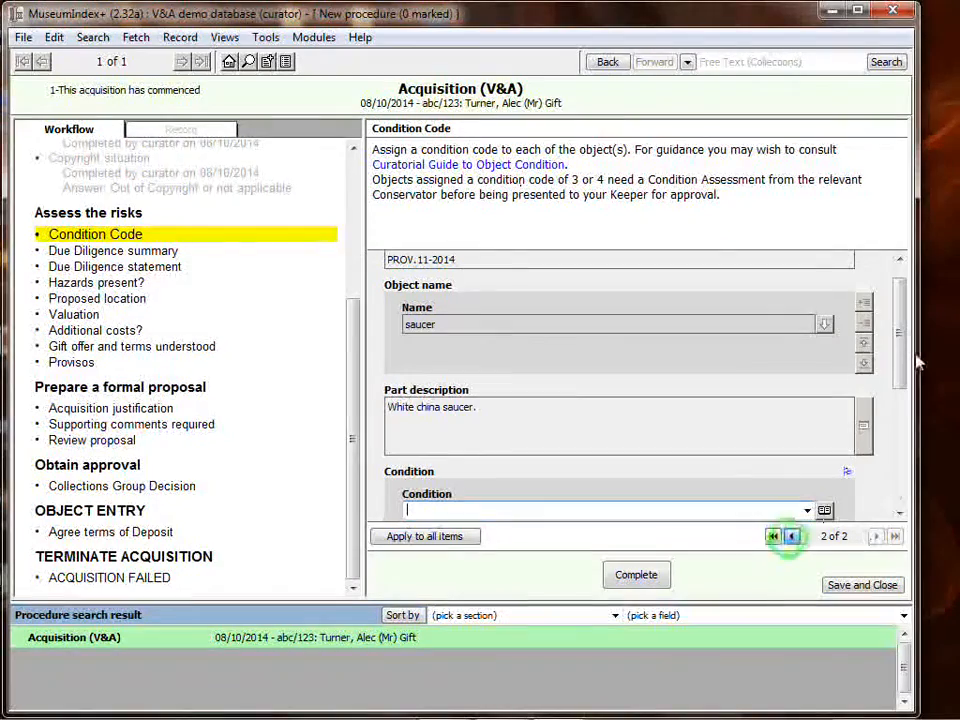
left_click_drag(900, 380, 902, 413)
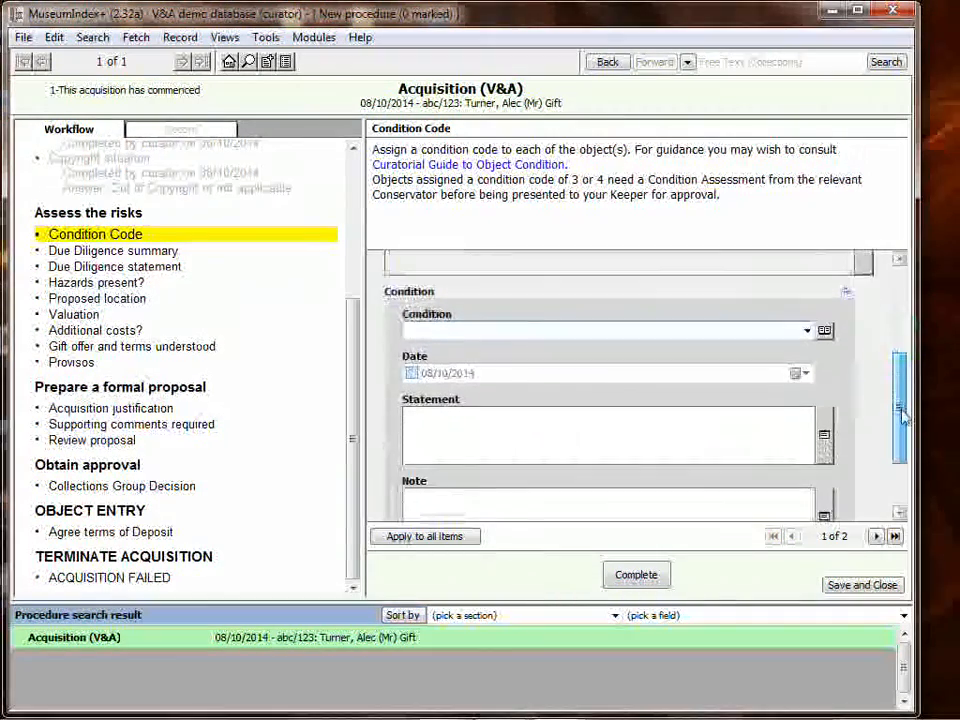
left_click(806, 331)
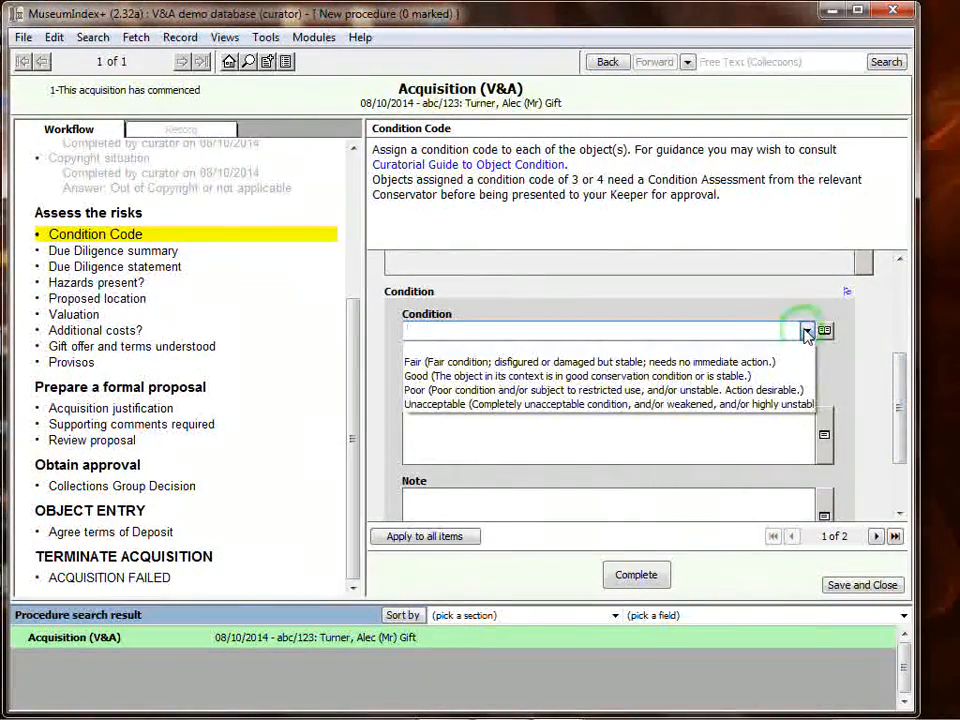
left_click(511, 374)
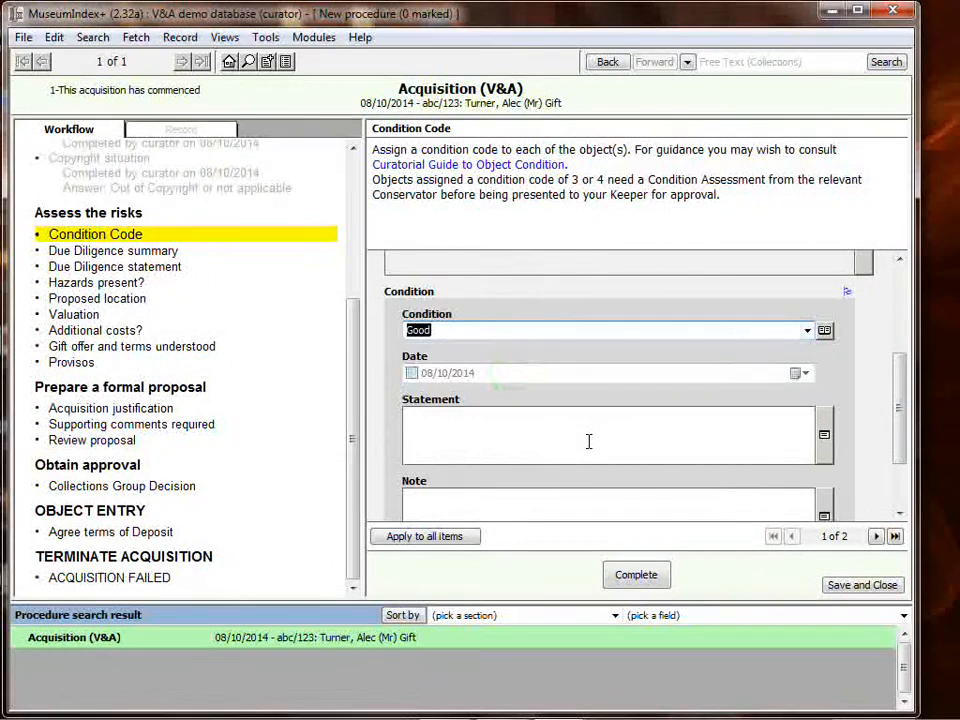
left_click(411, 373)
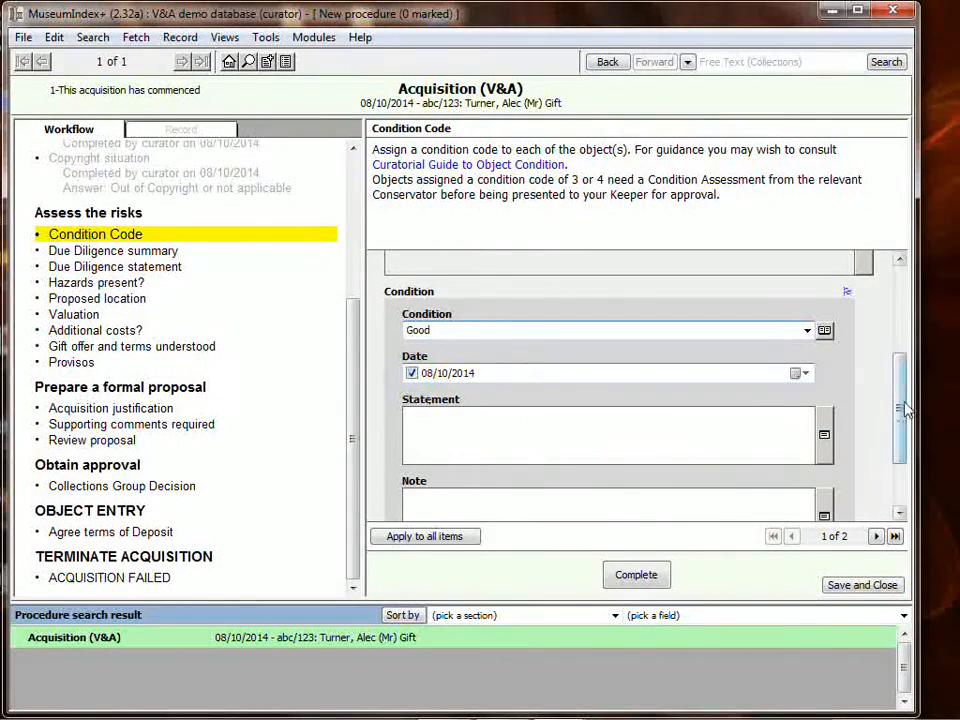
scroll(898, 396, "down", 3)
left_click(648, 478)
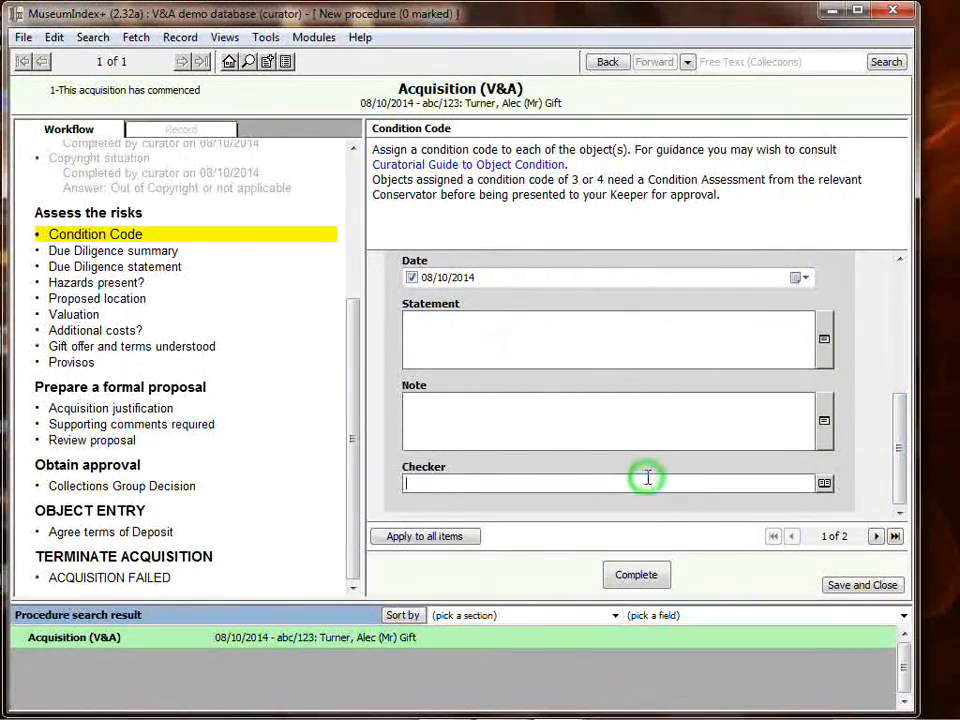
type("alec")
key("Tab")
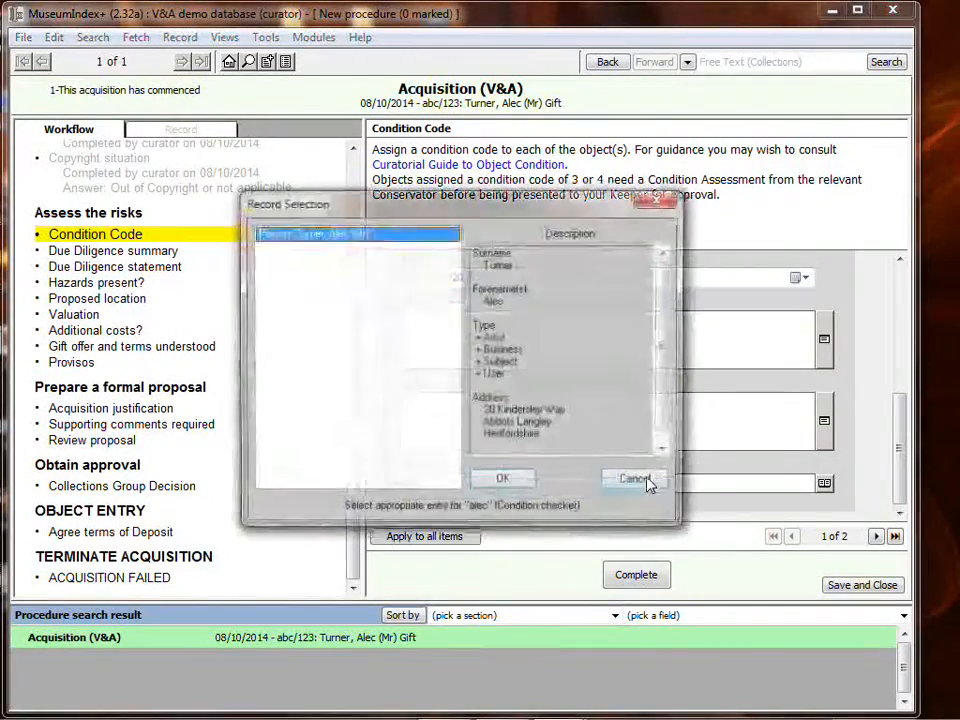
left_click(499, 482)
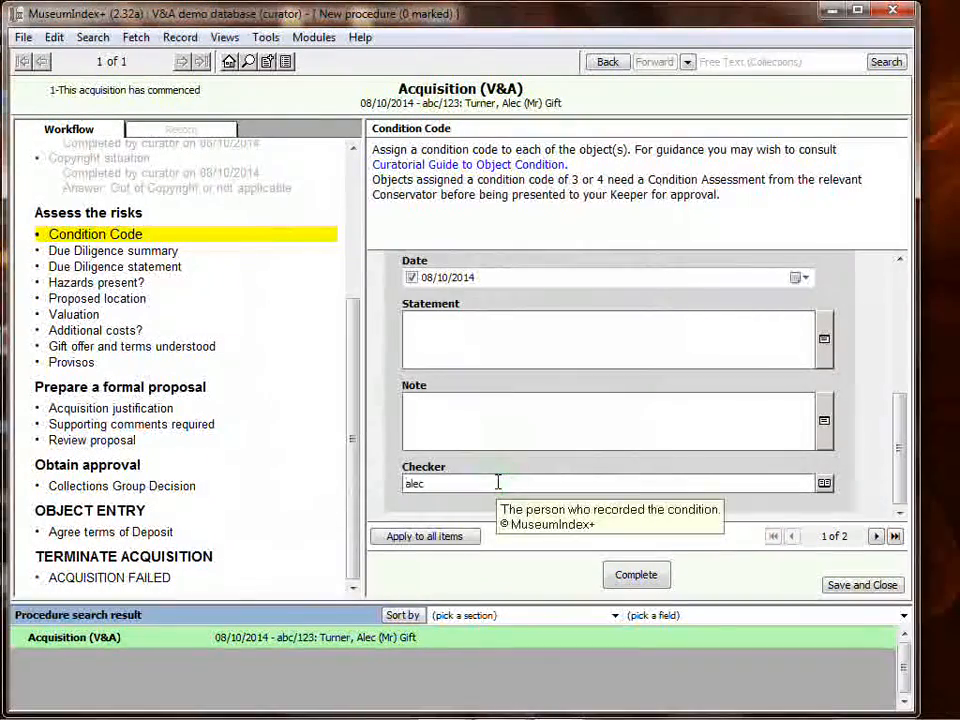
- Apply the condition details to all items, confirm the person record, and complete the Condition Code stage
left_click(440, 537)
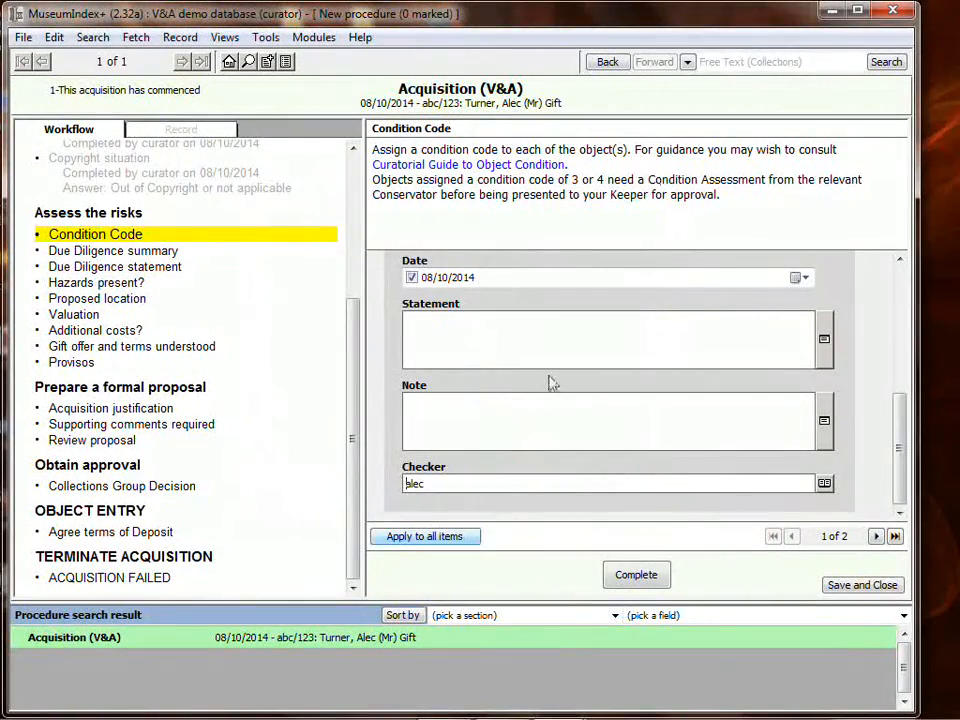
left_click(446, 537)
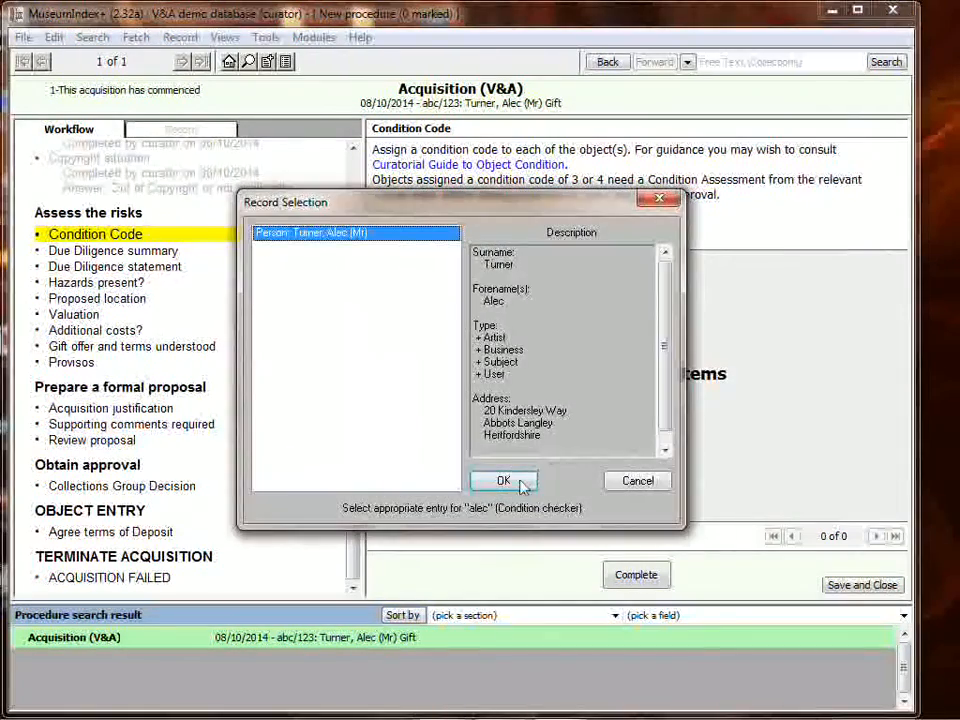
left_click(503, 481)
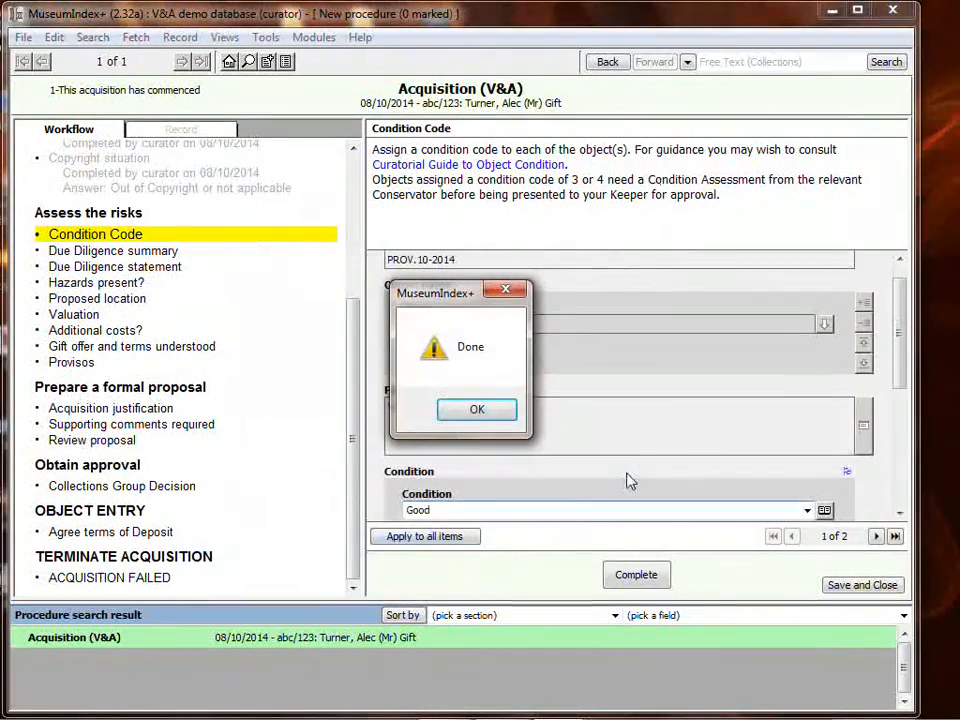
left_click(477, 409)
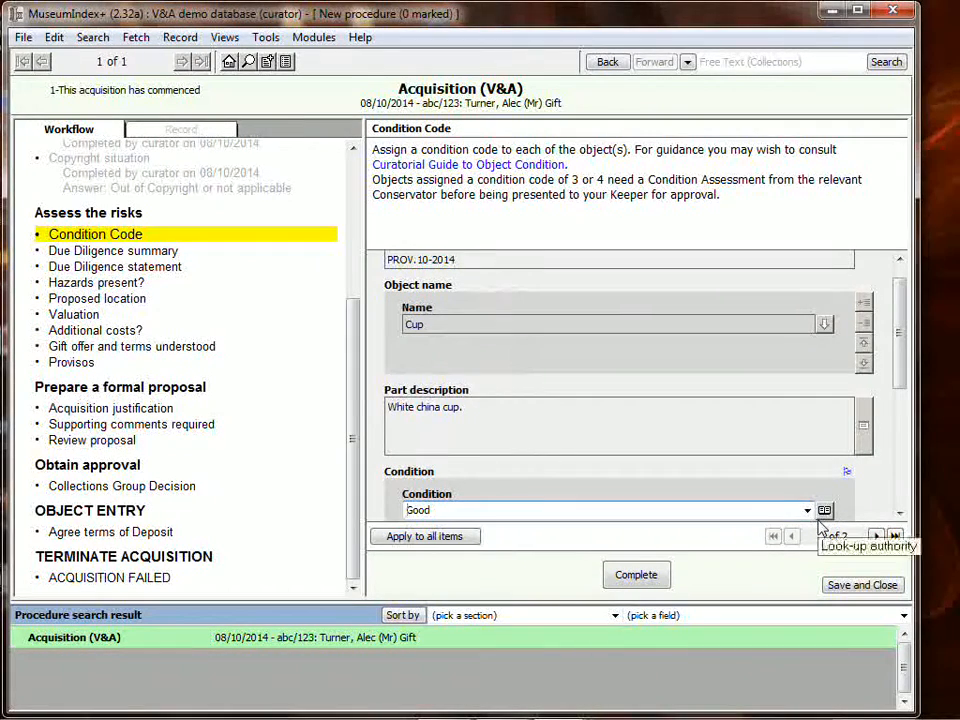
left_click(636, 575)
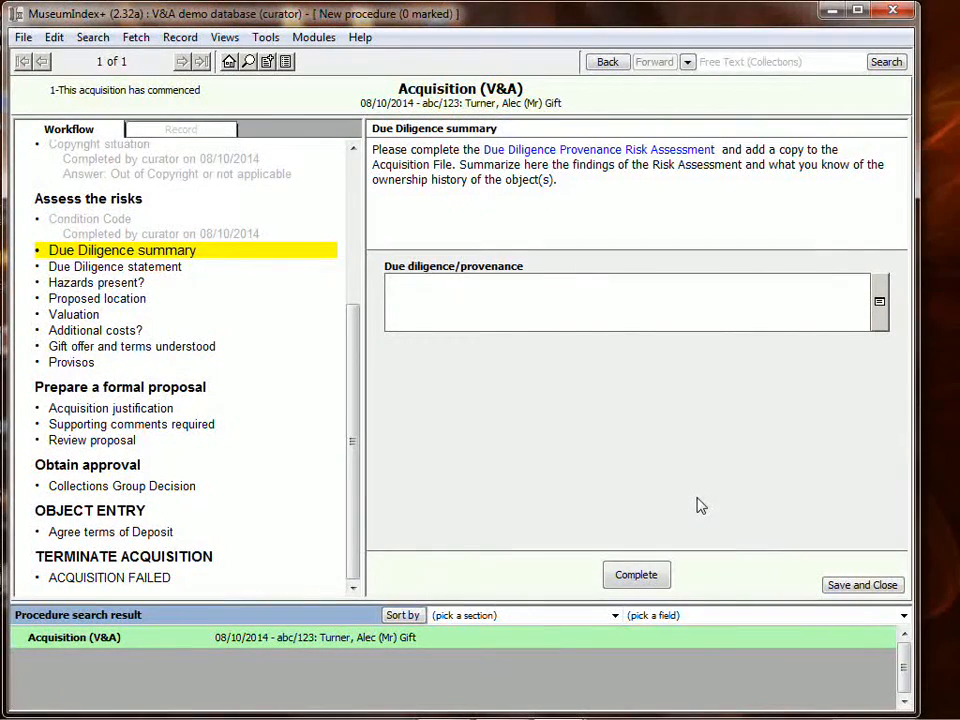
- Enter the due diligence summary "All necessary checks have been carried out."
left_click(606, 299)
type("All necessary c")
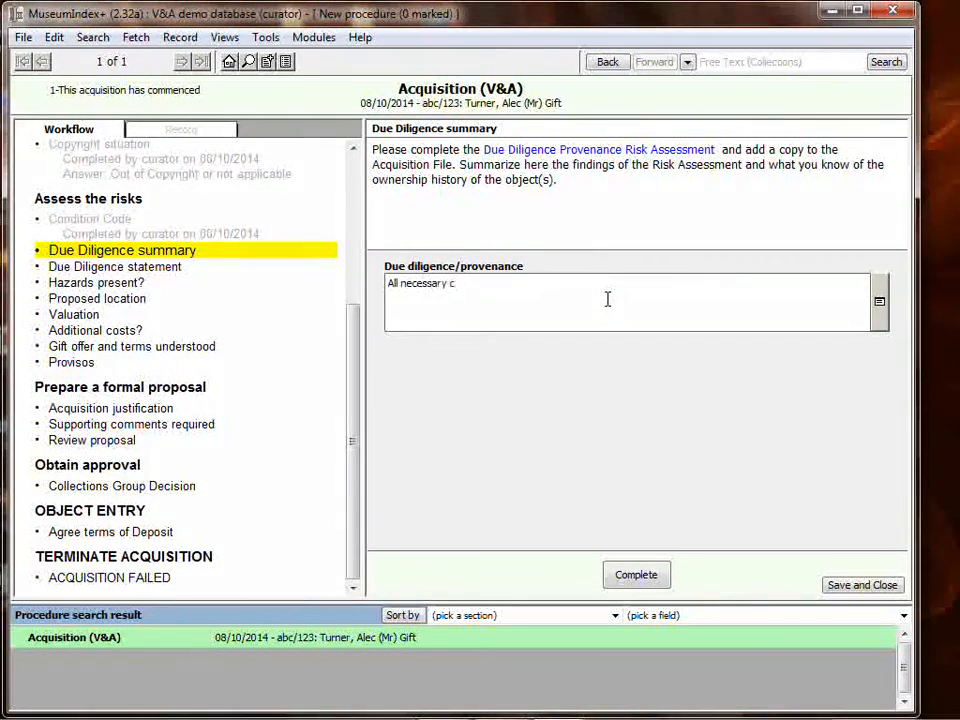
type("heck")
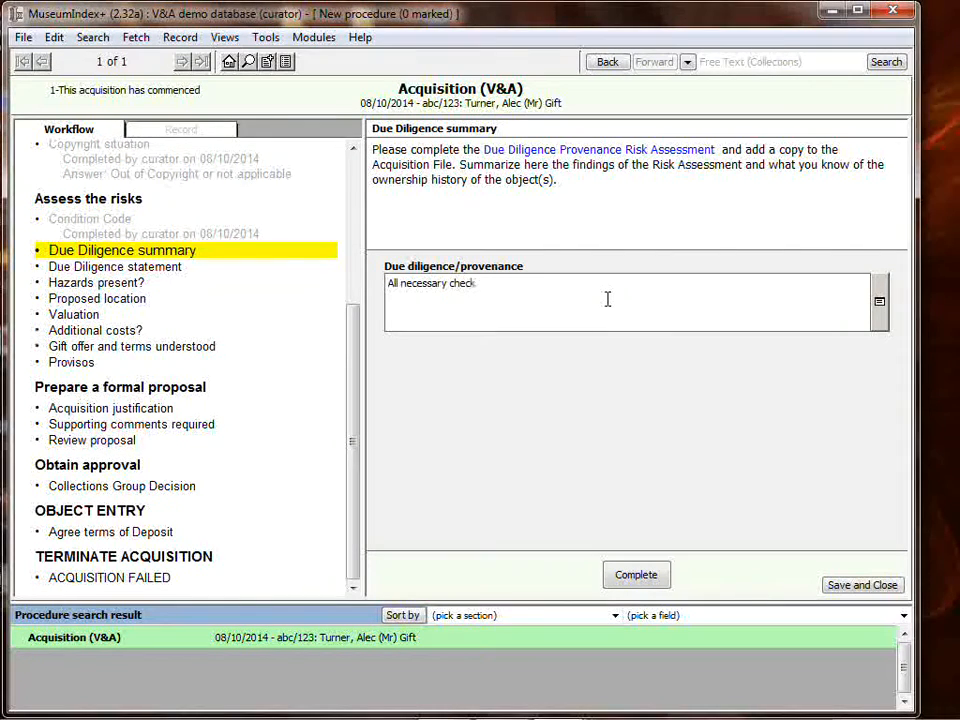
type("s have been carr")
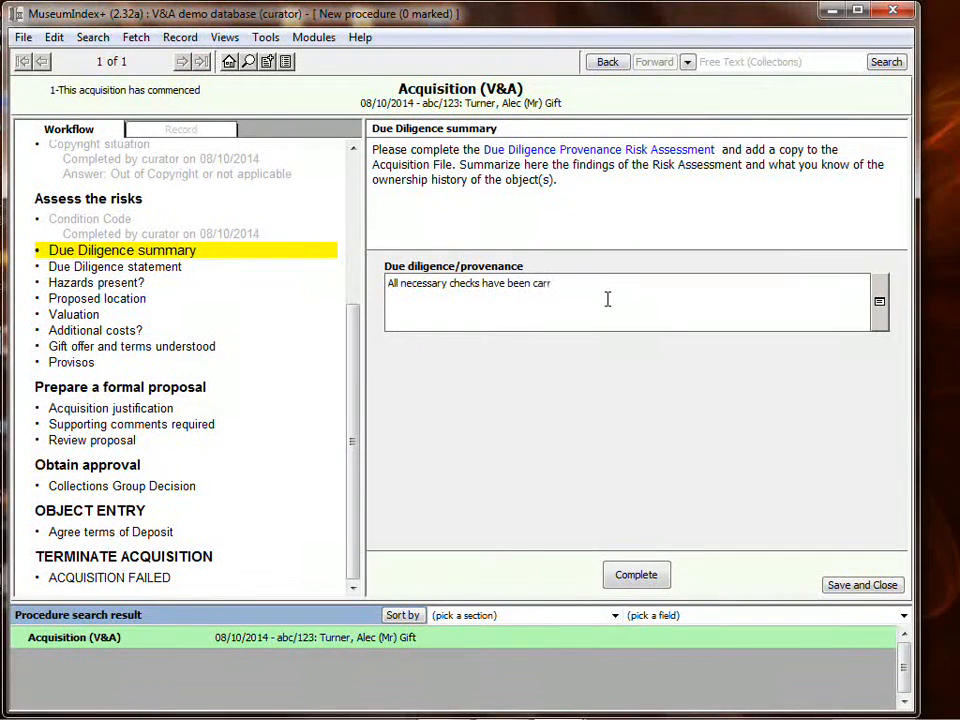
type("ied out.")
- Examine the field help and the expanded text editor for the due diligence/provenance field
right_click(576, 284)
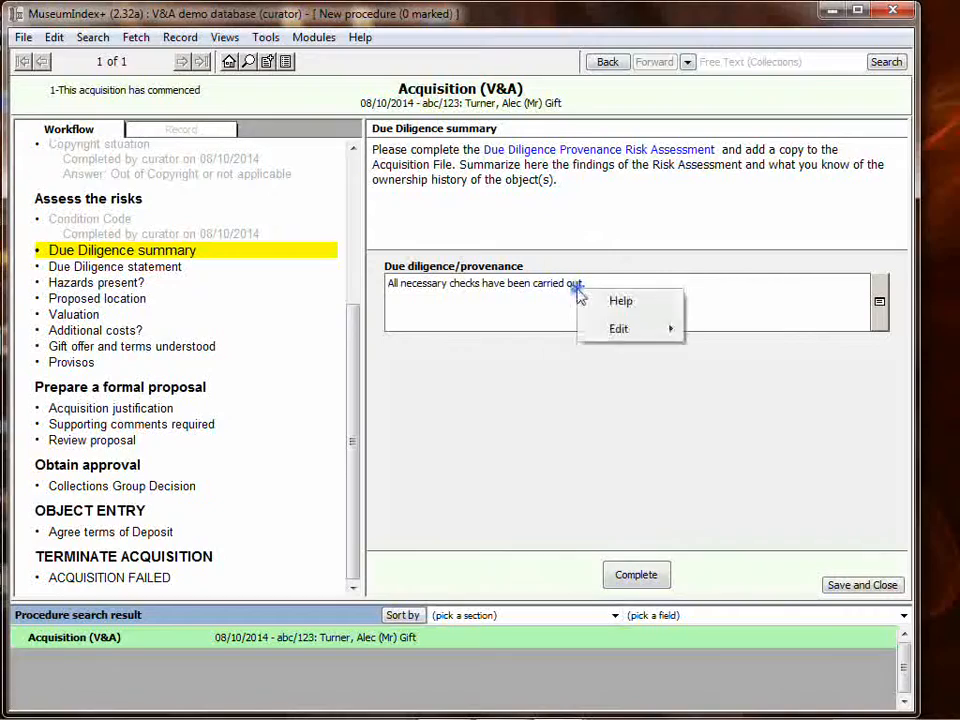
left_click(606, 299)
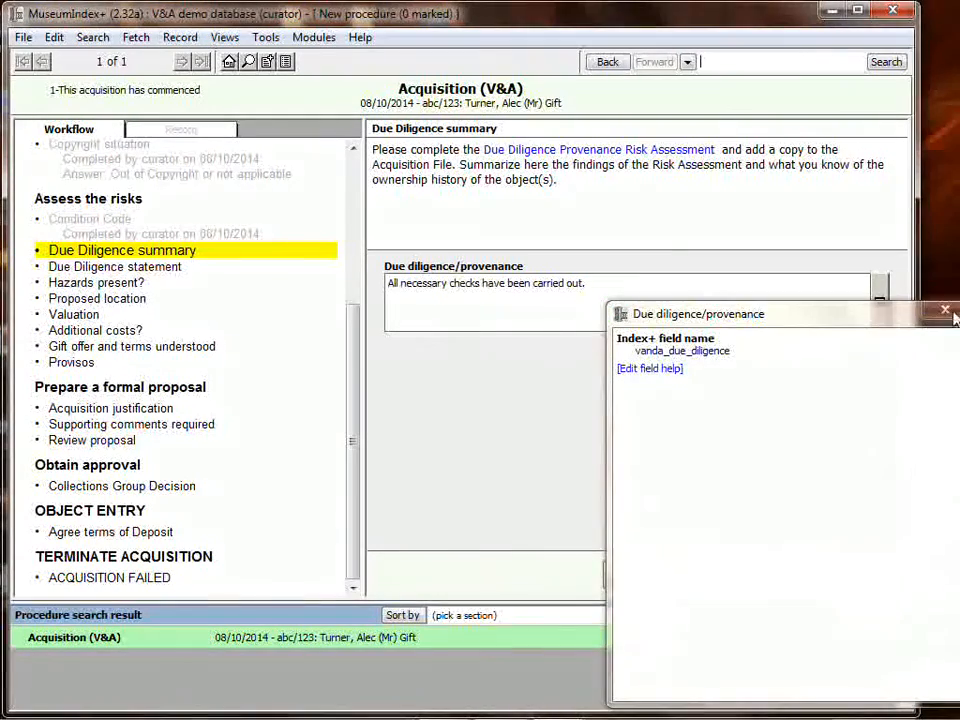
left_click(536, 306)
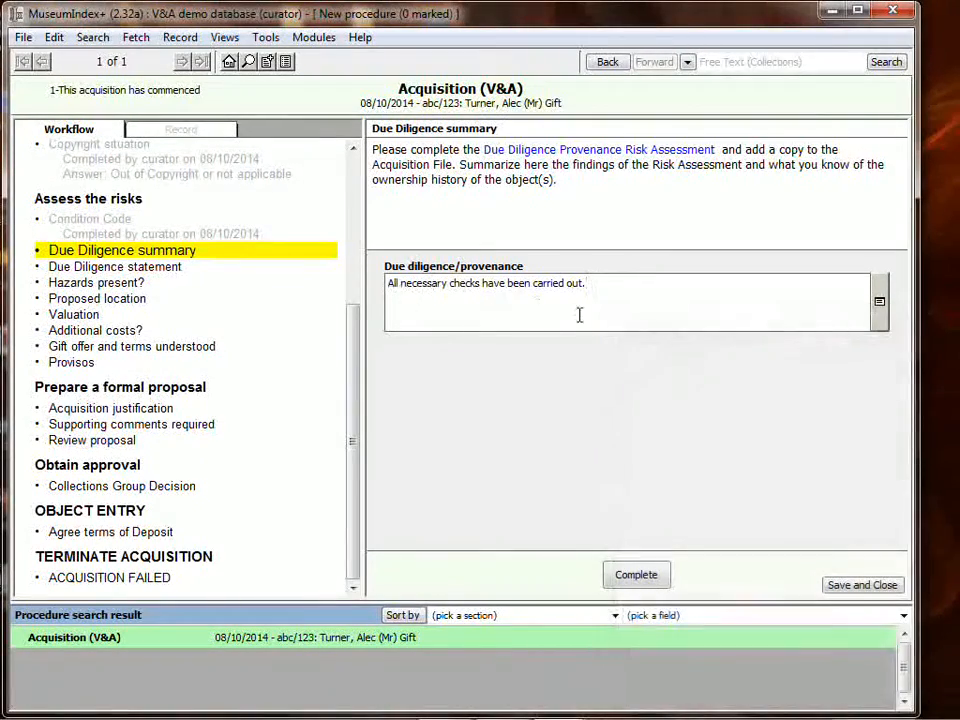
left_click(879, 302)
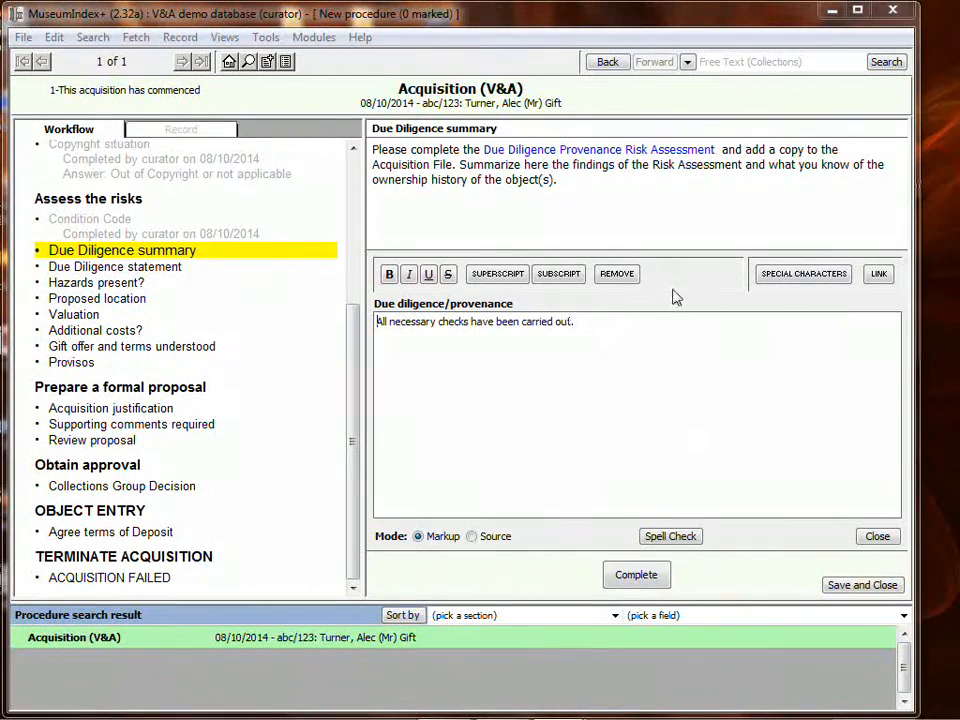
left_click(884, 538)
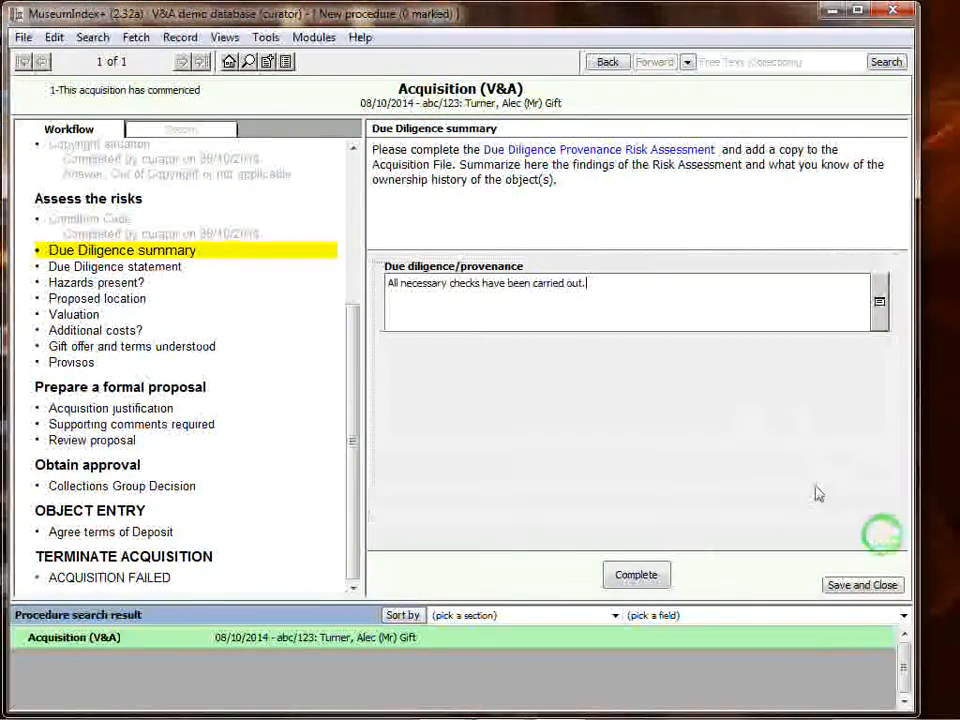
- Complete the Due Diligence summary and Due Diligence statement stages
left_click(650, 579)
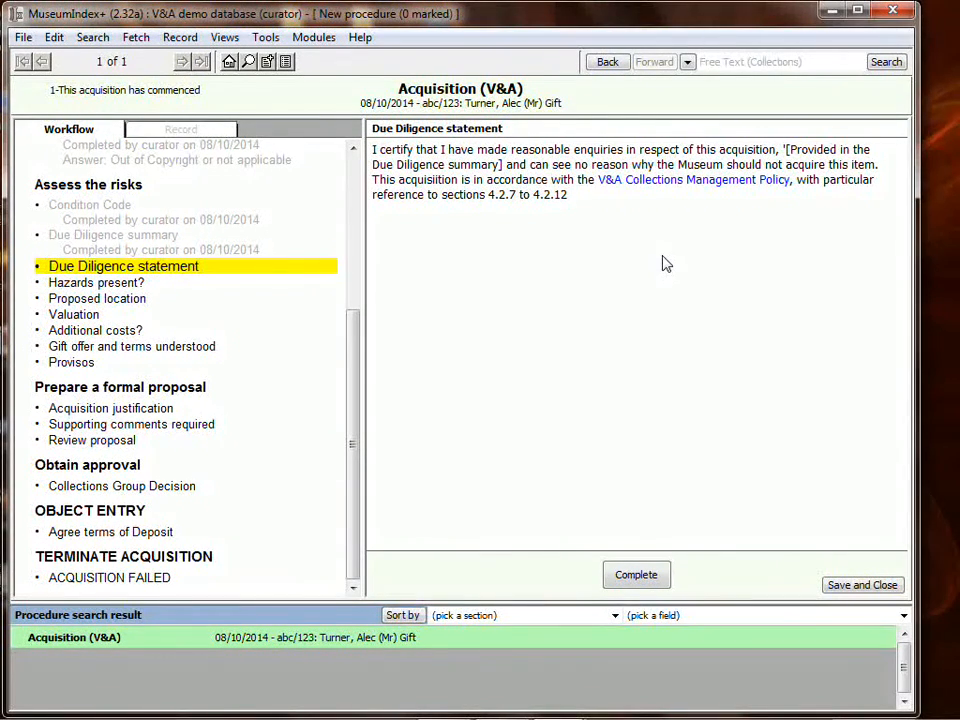
left_click(648, 575)
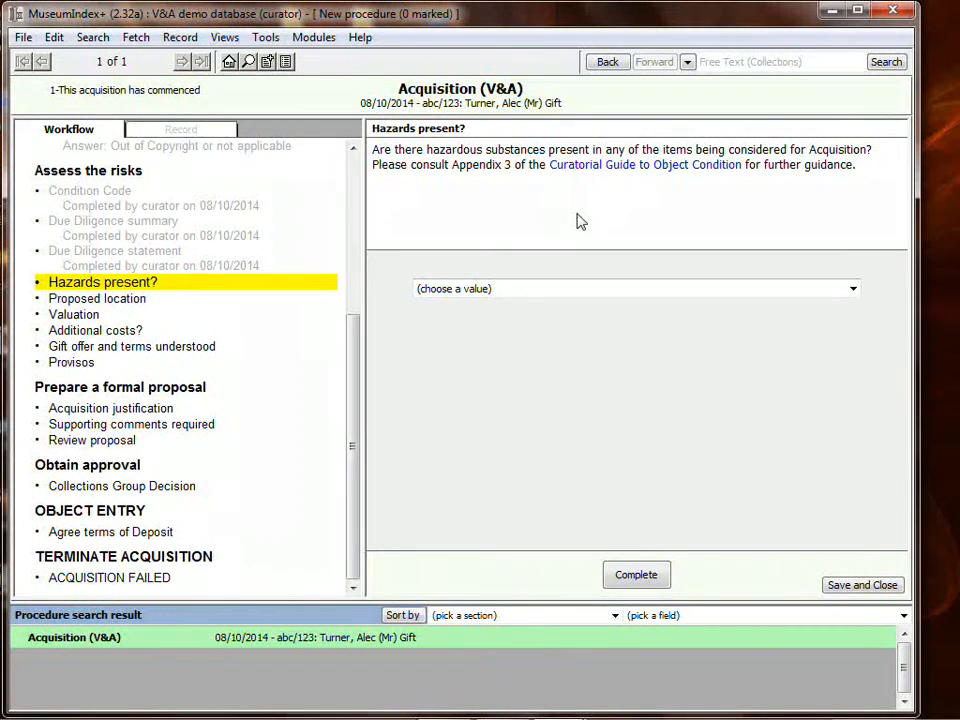
- Answer the hazards question with "There are no hazardous materials identifiable" and complete that stage
left_click(514, 290)
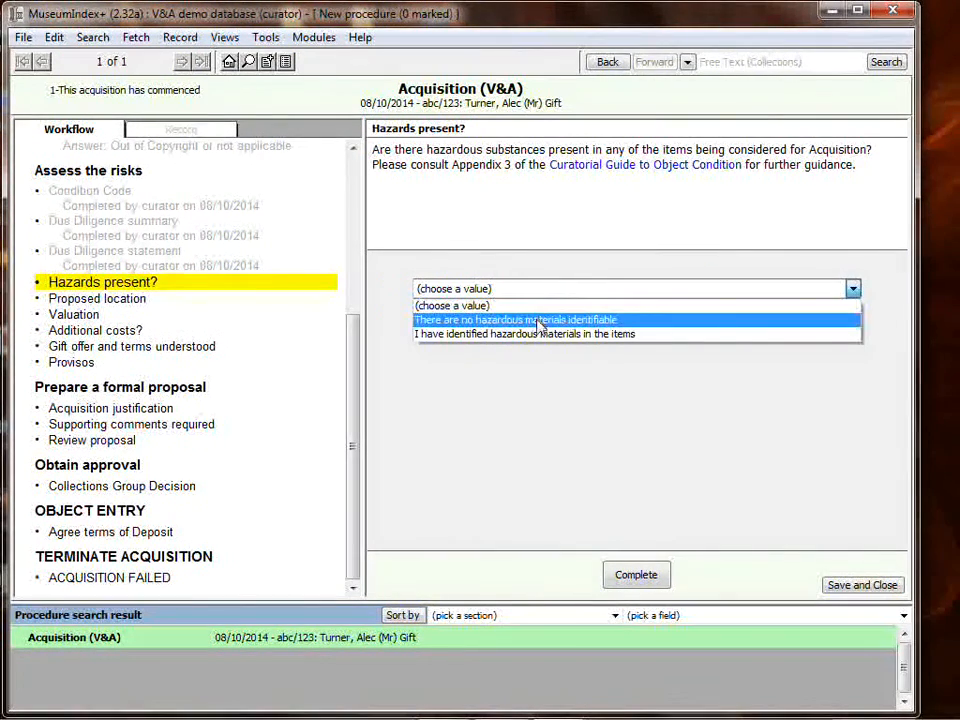
left_click(538, 321)
left_click(636, 574)
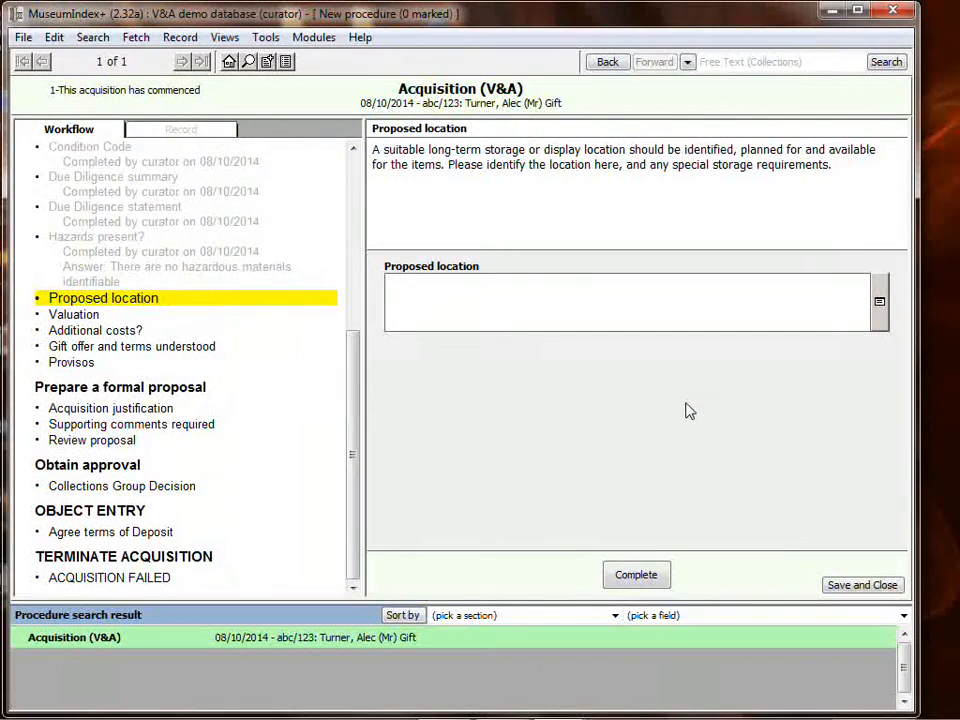
- Enter "Main ceramics gallery." as the proposed location and complete that stage
type("Main ceramics gallery.")
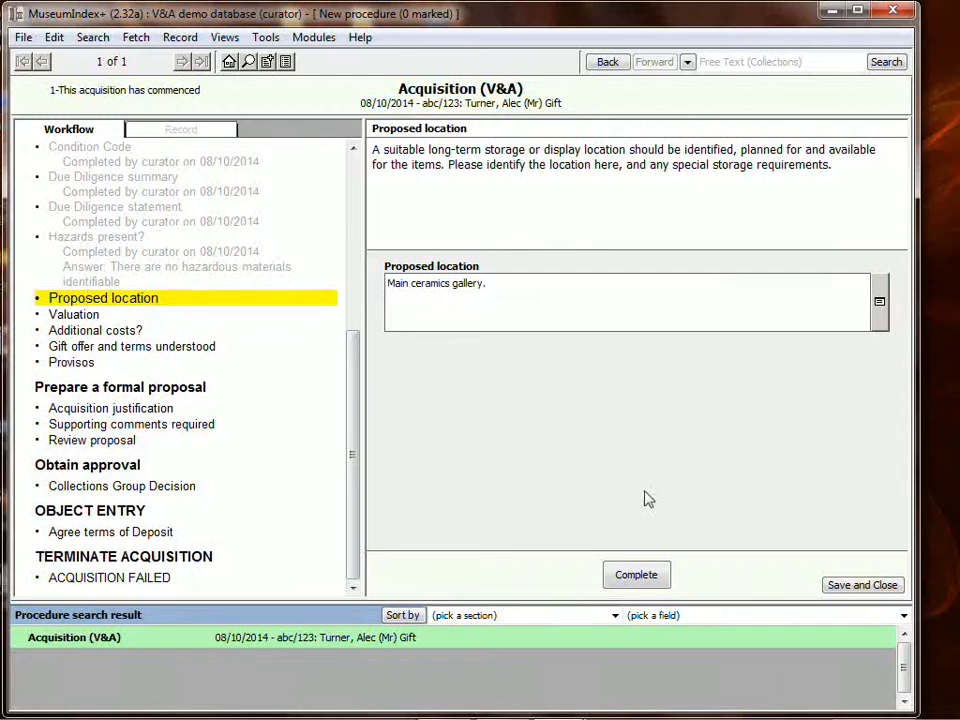
left_click(636, 577)
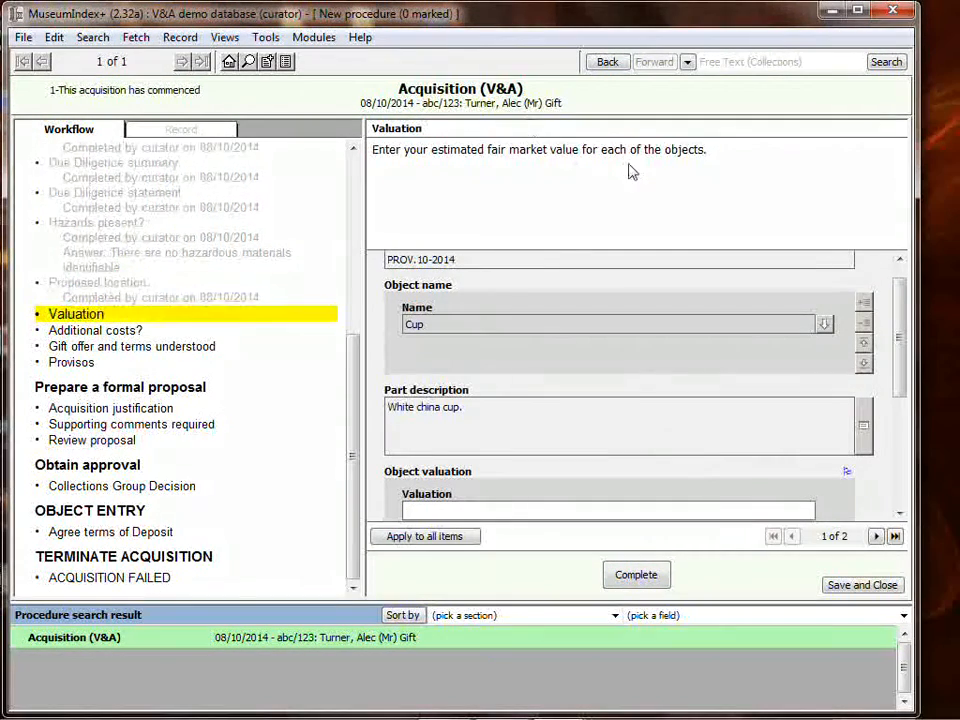
- Enter a valuation of 5.00 for the cup in the object valuation section
left_click_drag(904, 326, 900, 396)
left_click(547, 357)
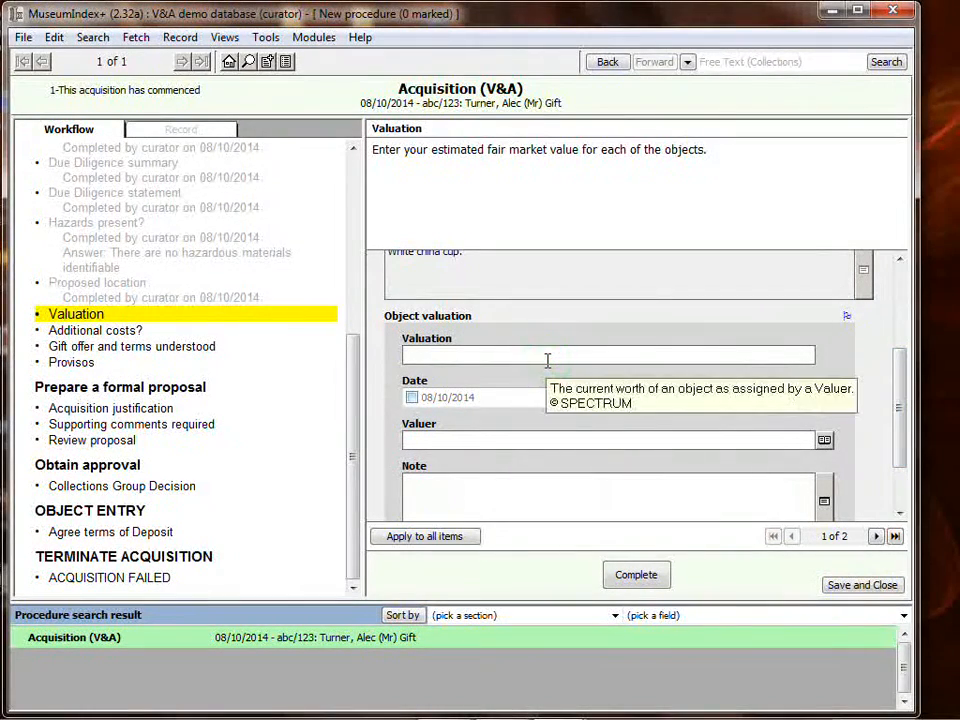
type("5.00")
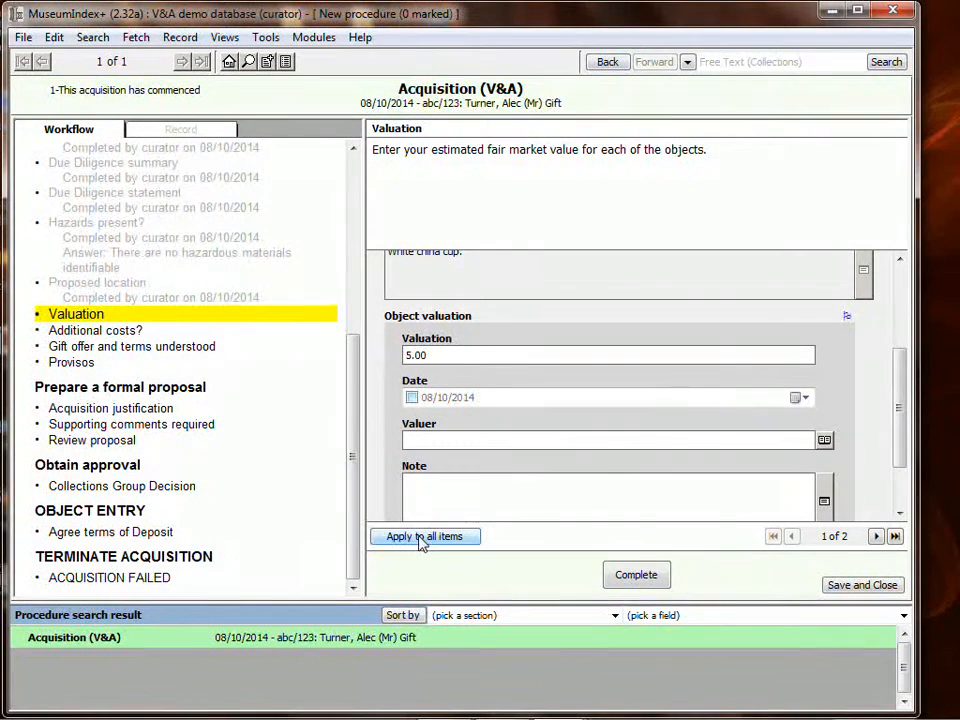
- Set the valuation date, apply the valuation to all items, and complete the Valuation stage
left_click(412, 397)
left_click(425, 536)
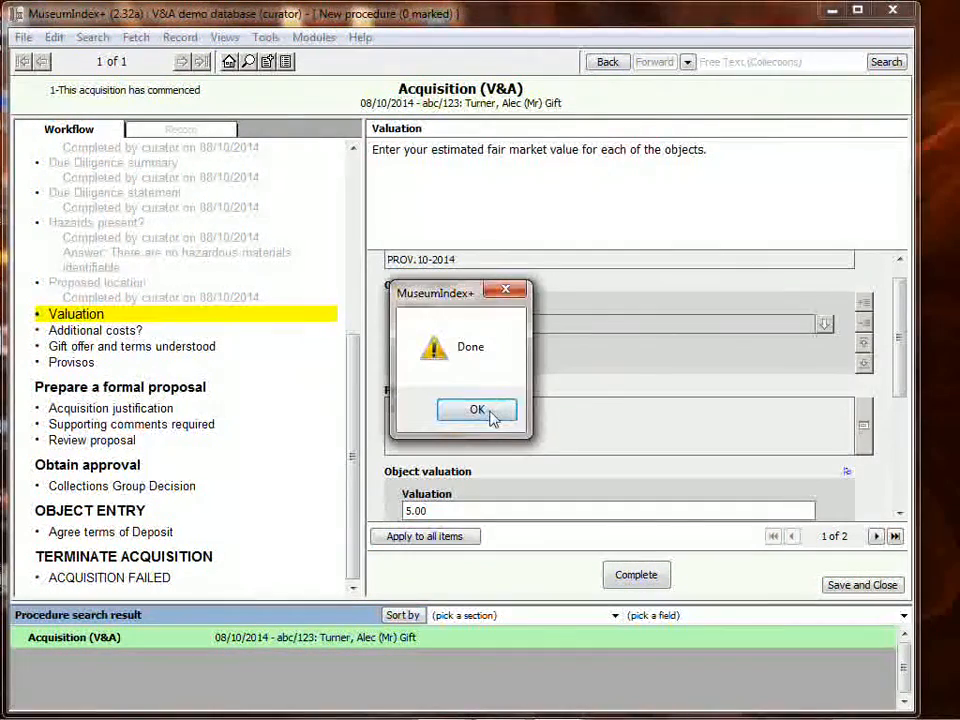
left_click(489, 411)
left_click(640, 574)
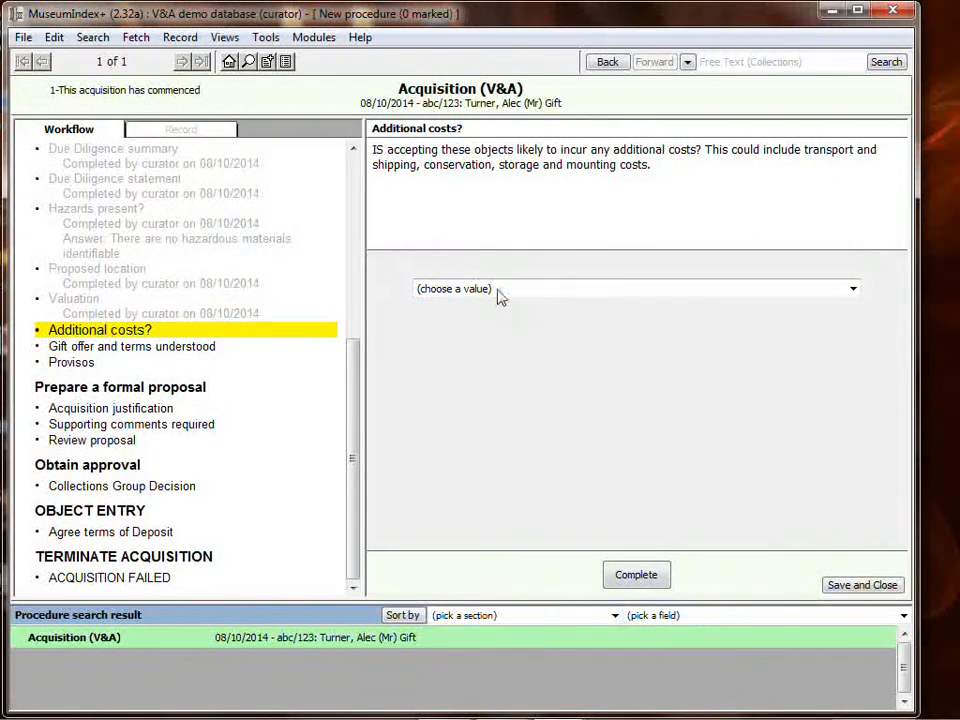
- Answer the additional costs question with "No additional costs expected" and complete that stage
left_click(480, 289)
left_click(499, 321)
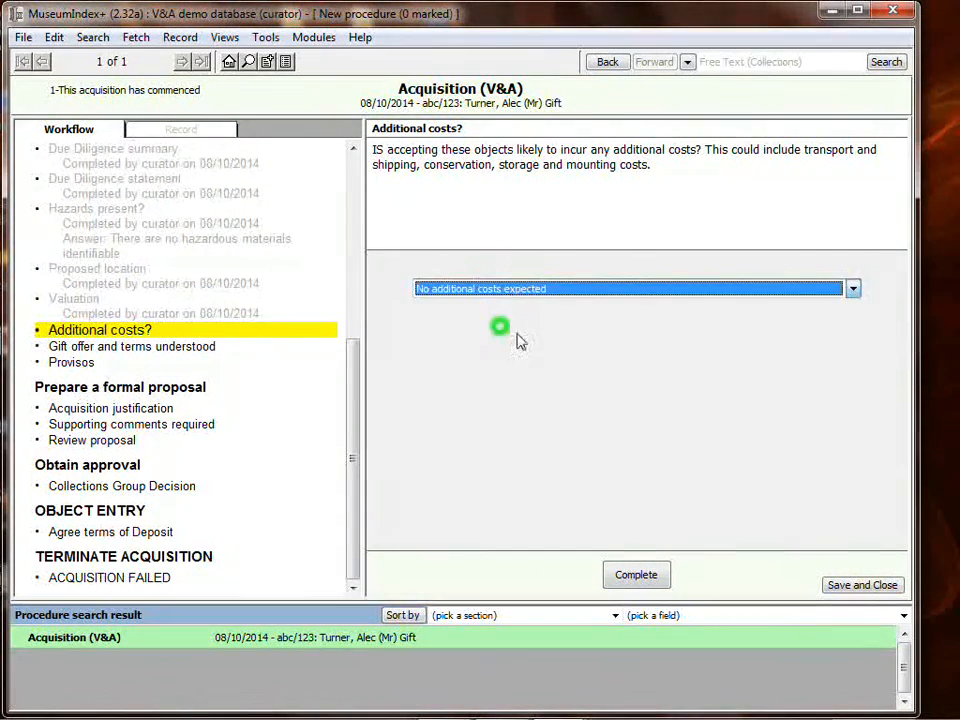
left_click(640, 574)
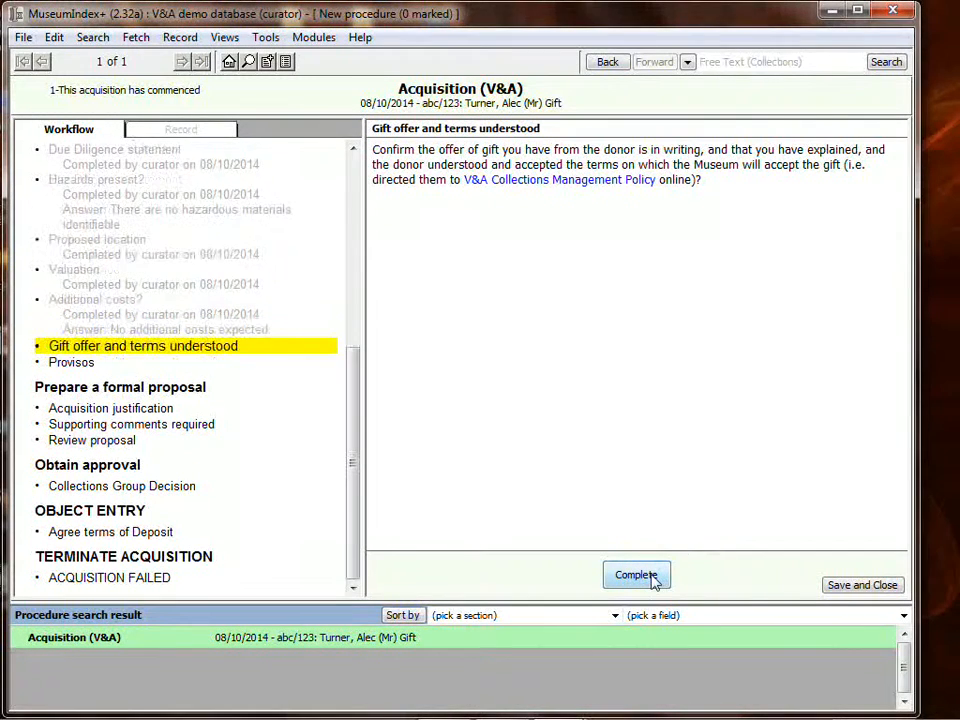
- Complete the gift offer stage and answer Provisos with "there are no terms and conditions attached to this acquisition"
left_click(652, 577)
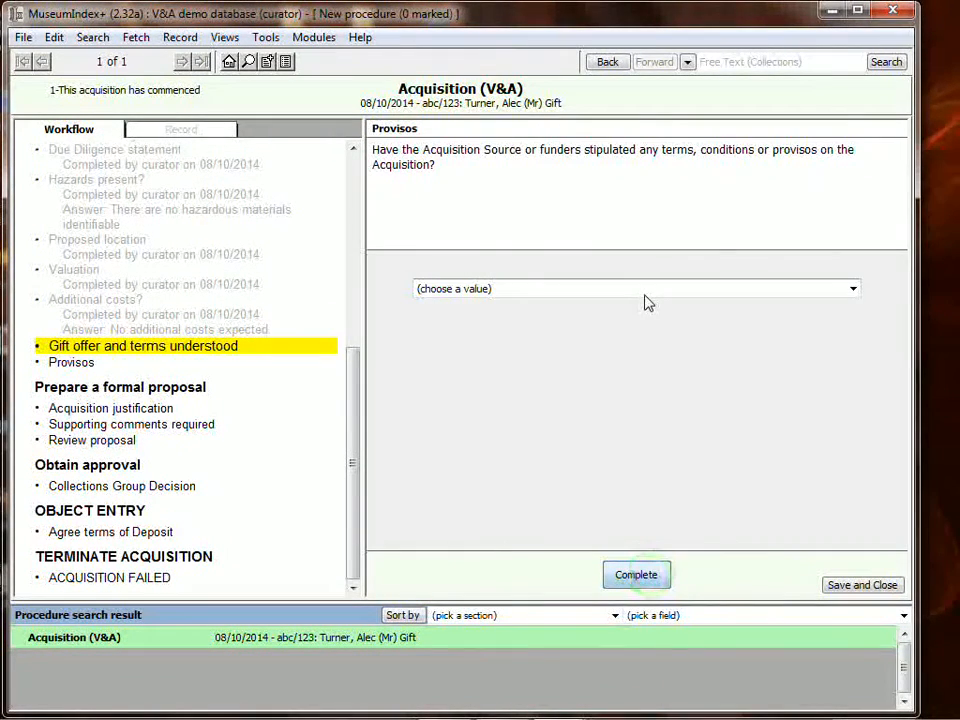
left_click(519, 289)
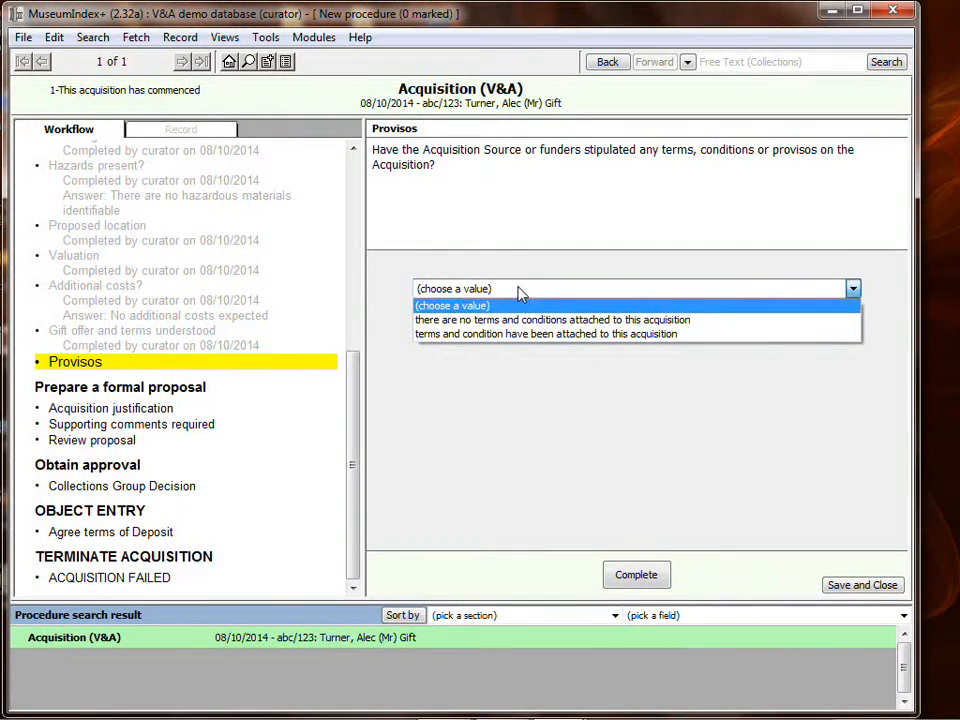
left_click(535, 319)
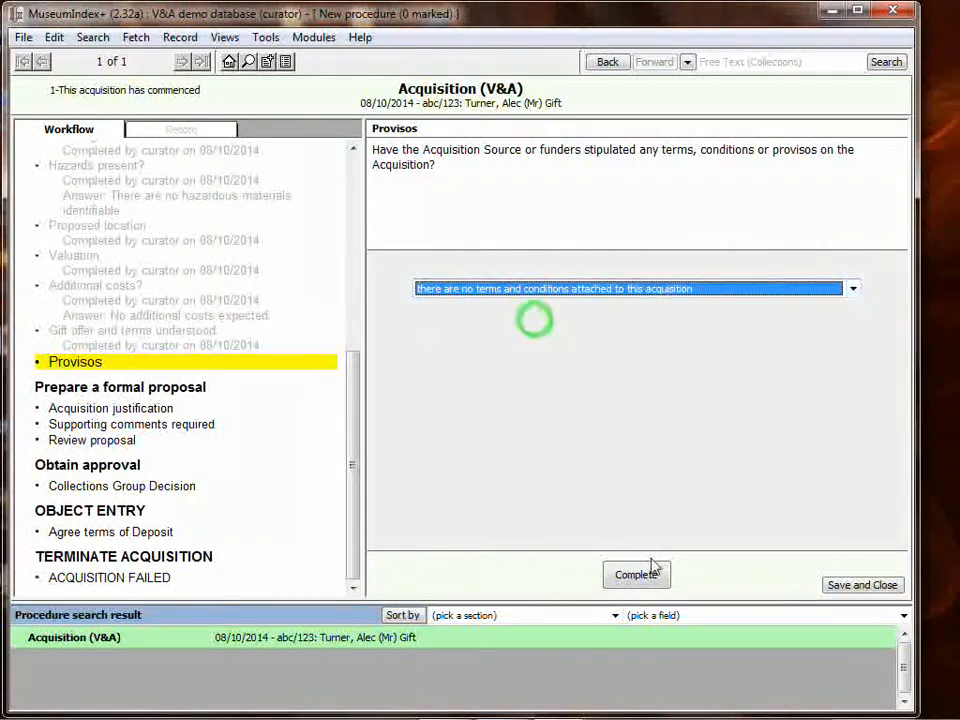
left_click(643, 574)
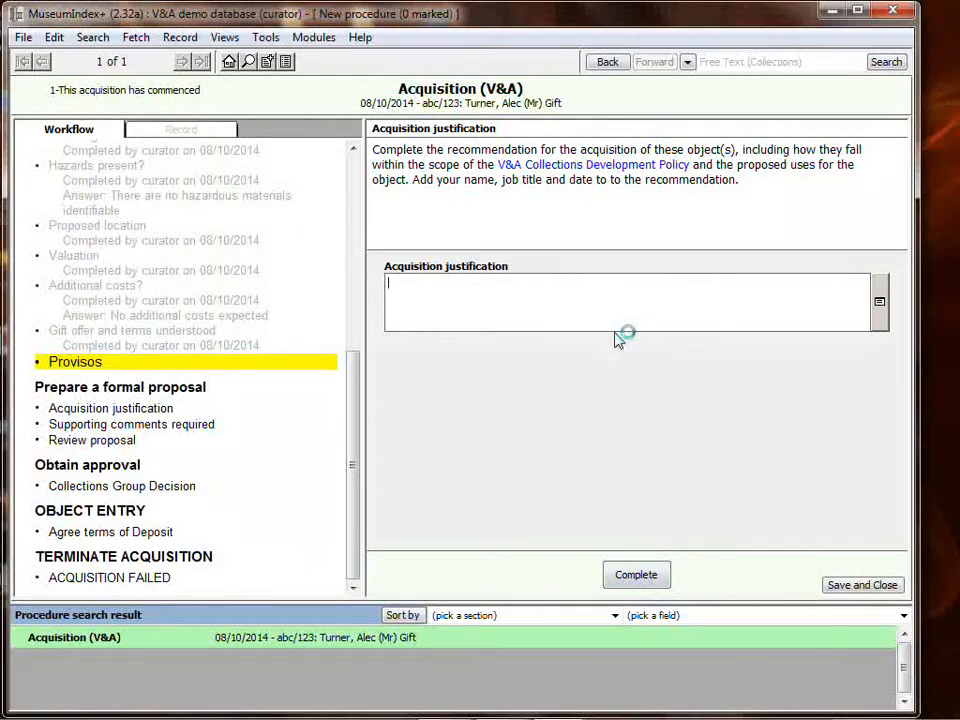
- Enter "To enhance the modern ceramics collection." as the acquisition justification and complete that stage
type("To")
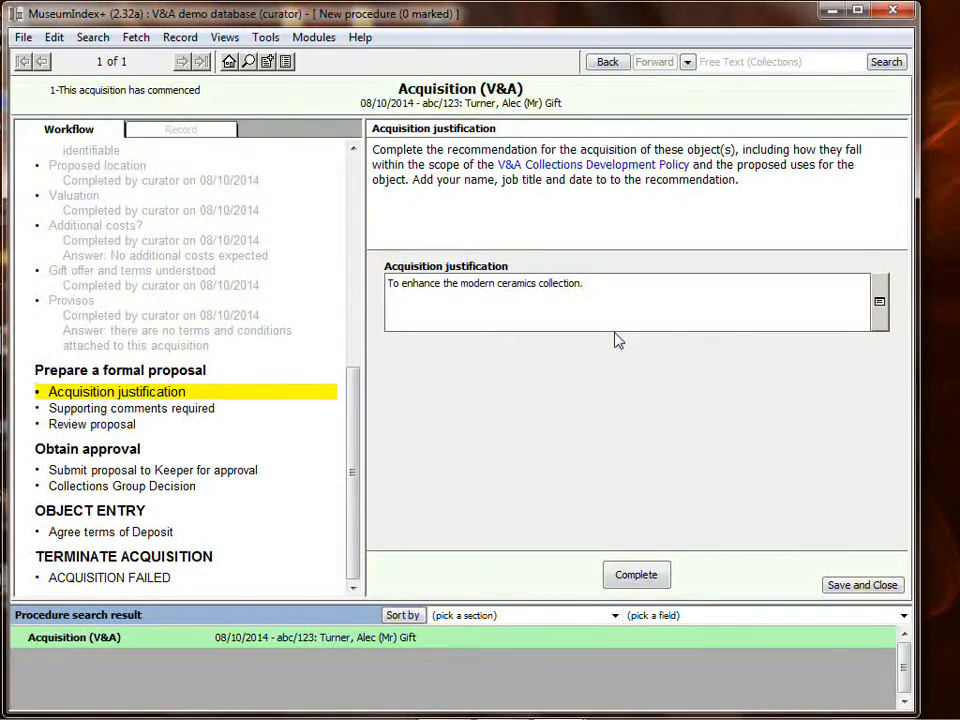
left_click(638, 575)
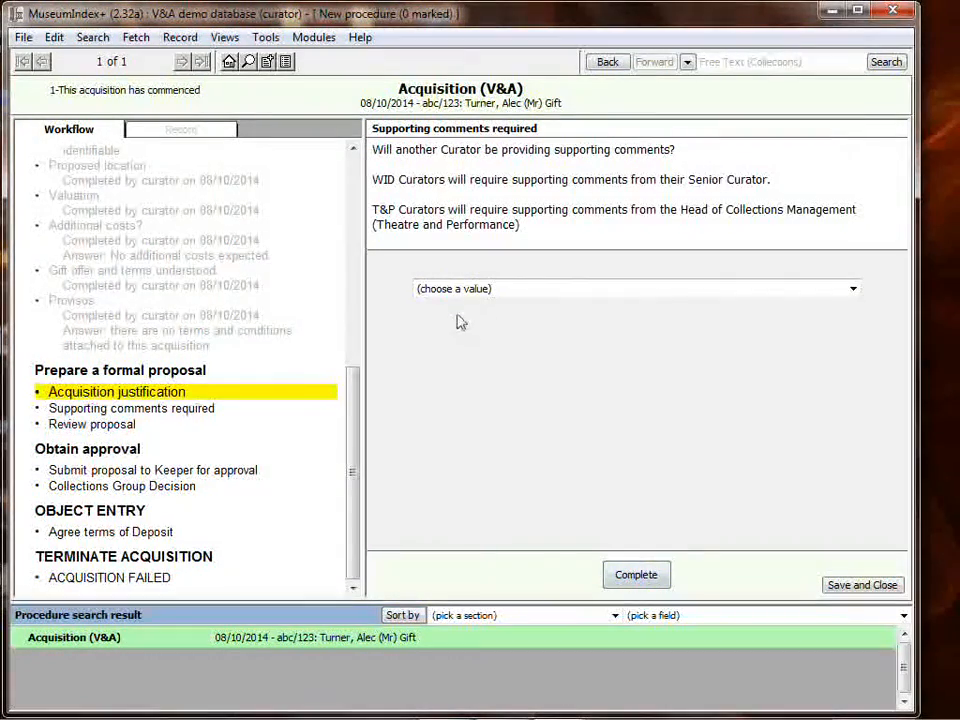
- Answer the supporting comments question with "no supporting comments required" and complete that stage
left_click(498, 287)
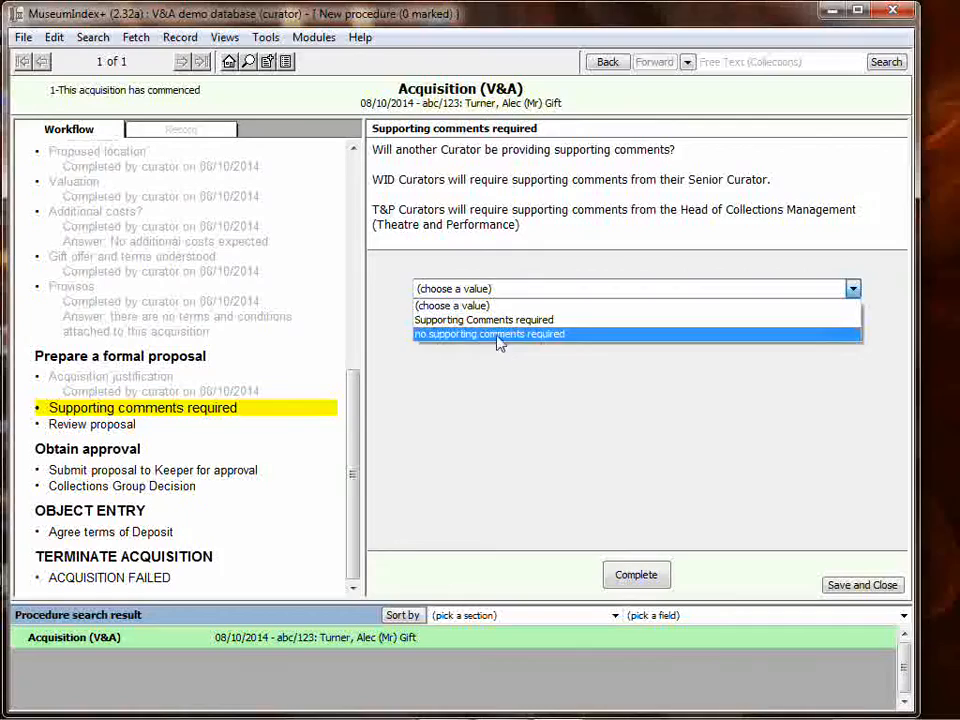
left_click(497, 334)
left_click(636, 575)
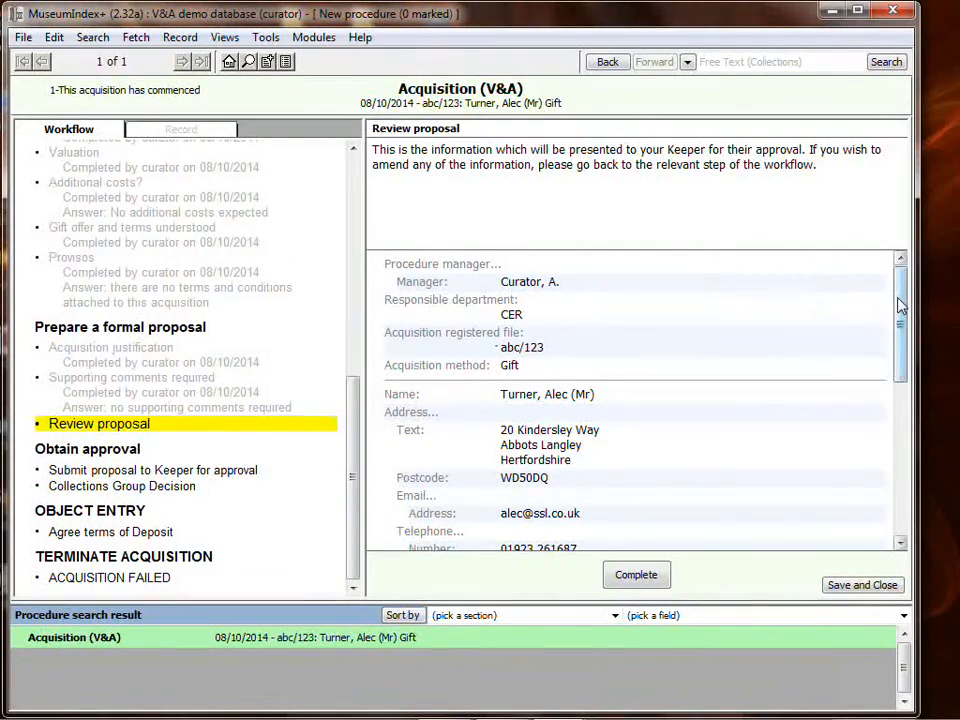
- Review the full proposal summary and complete the Review proposal stage
left_click_drag(900, 285, 910, 354)
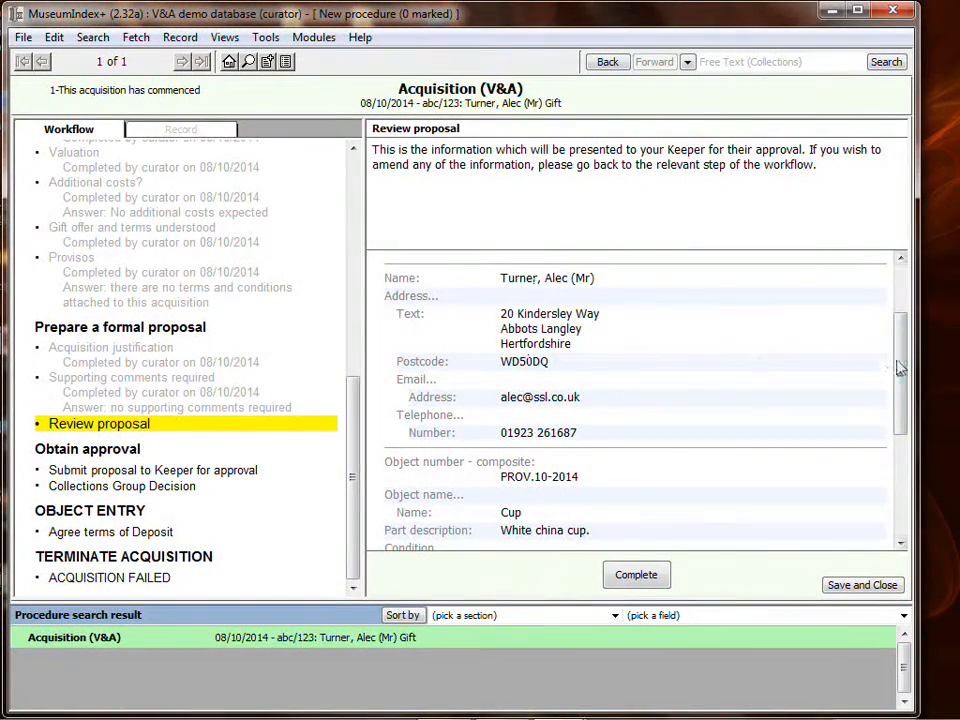
left_click_drag(901, 340, 910, 505)
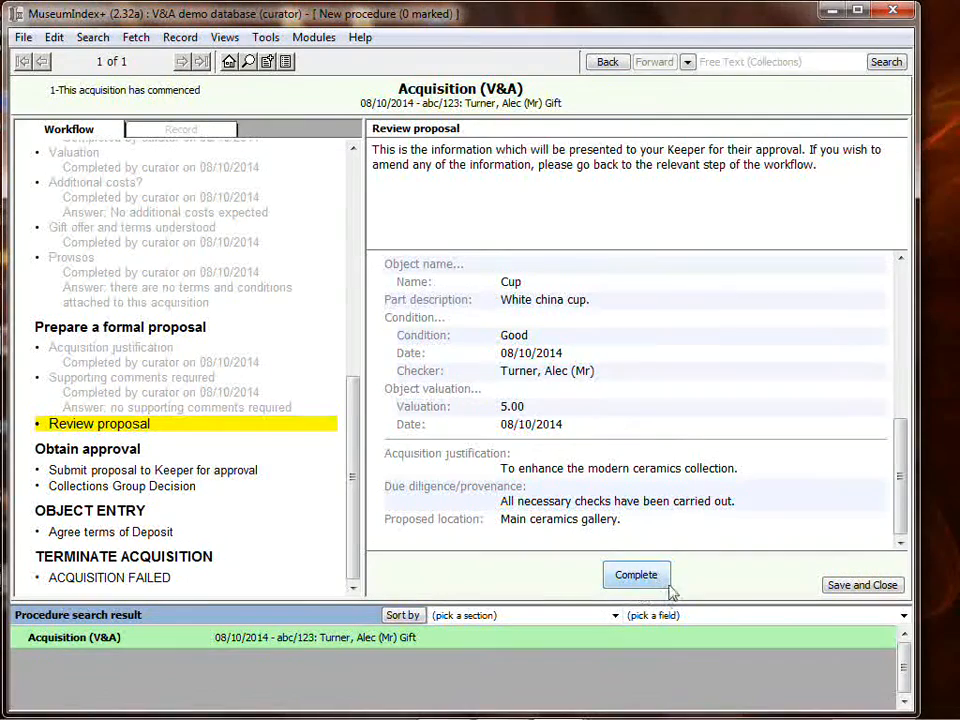
left_click(641, 575)
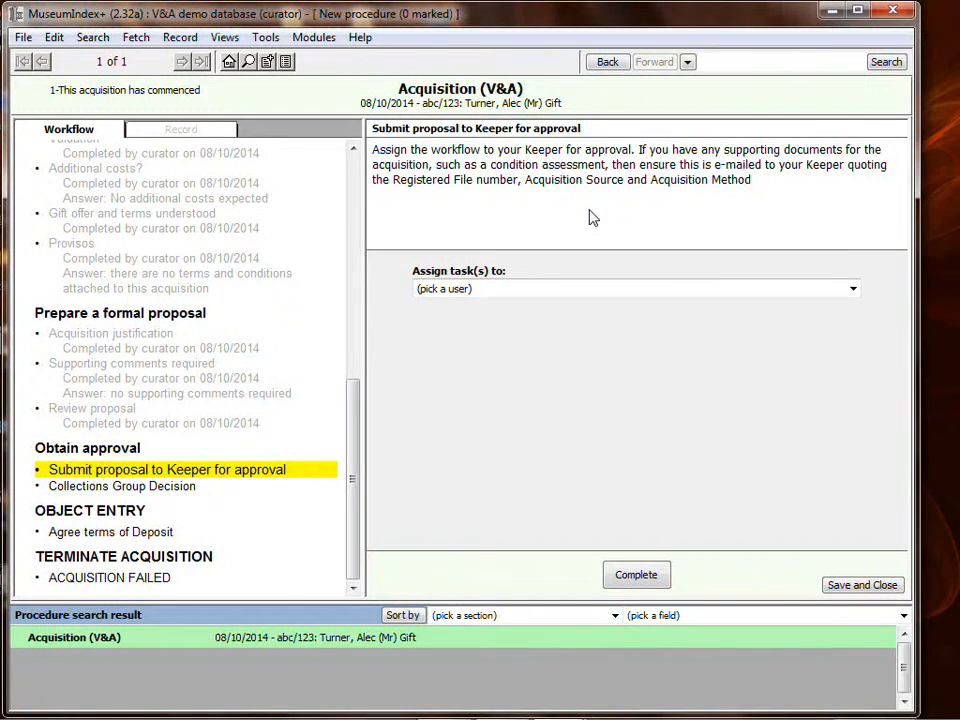
left_click(497, 292)
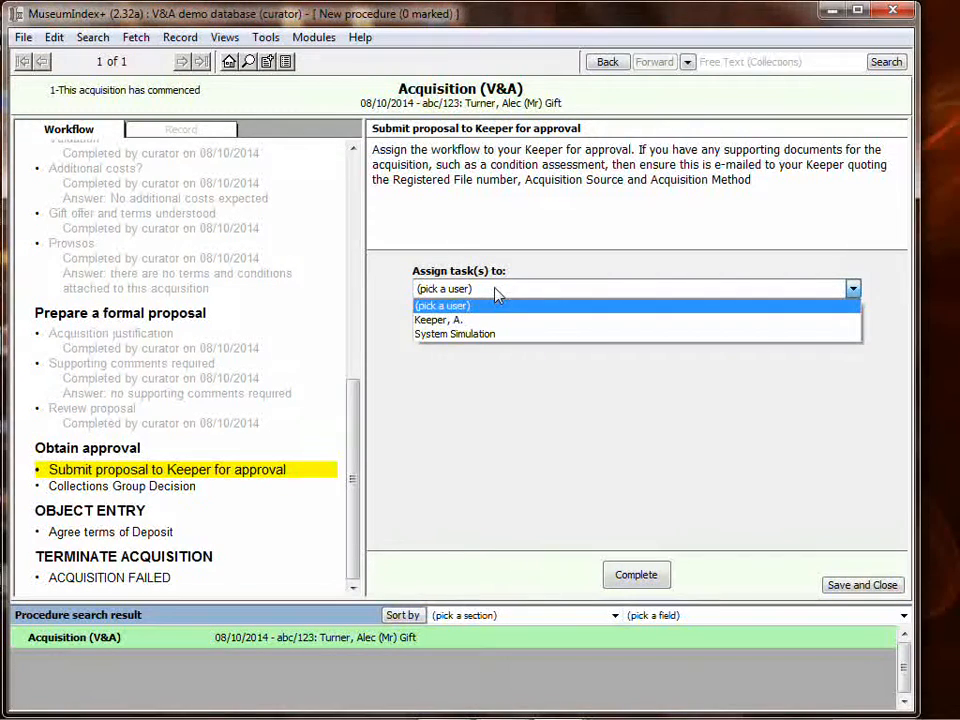
left_click(449, 320)
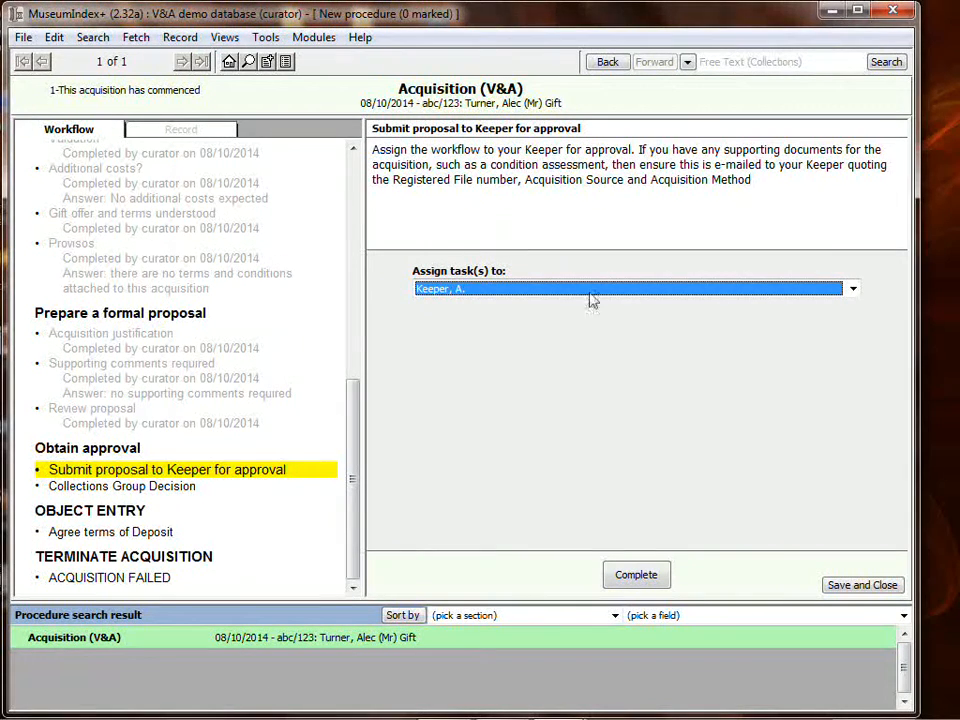
left_click(653, 574)
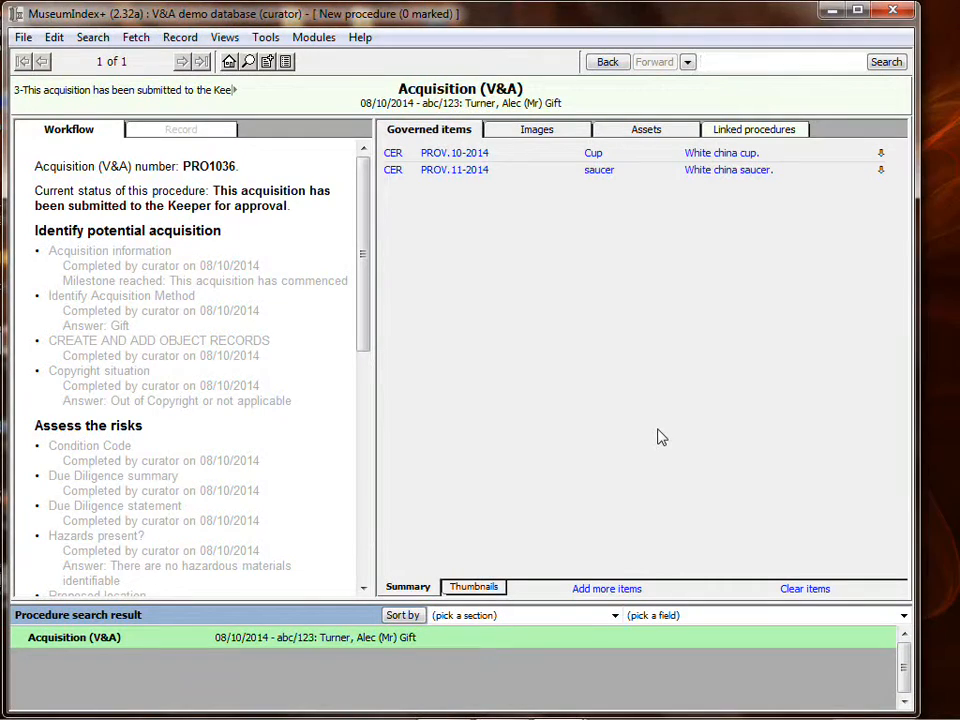
- Minimize the window and start MuseumIndex+ again, connecting to the vanda database as user keeper
left_click_drag(362, 257, 328, 501)
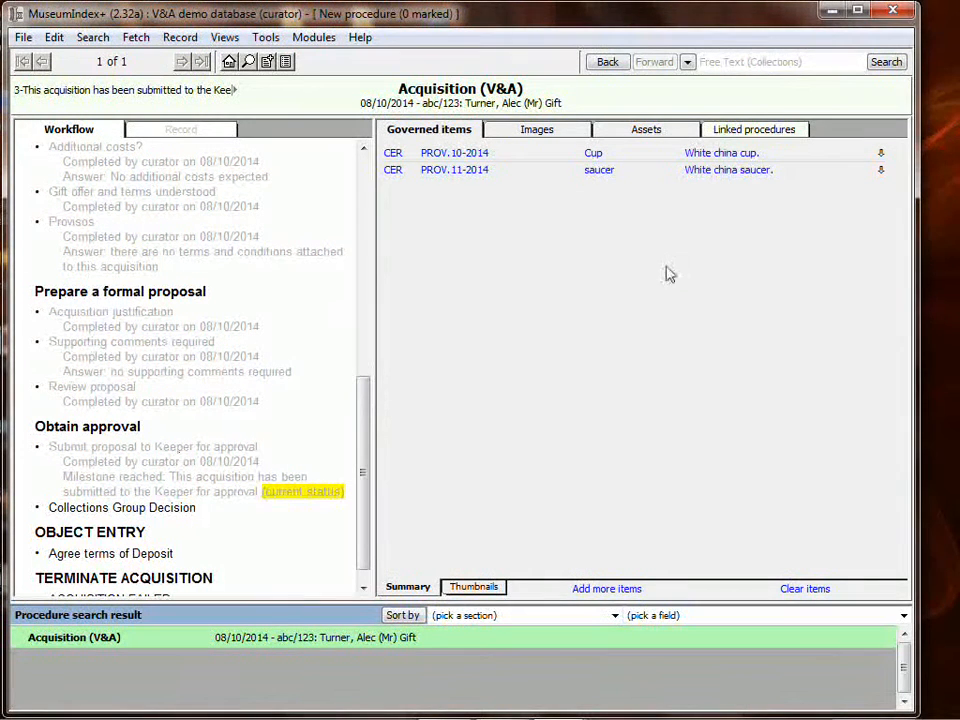
left_click(832, 18)
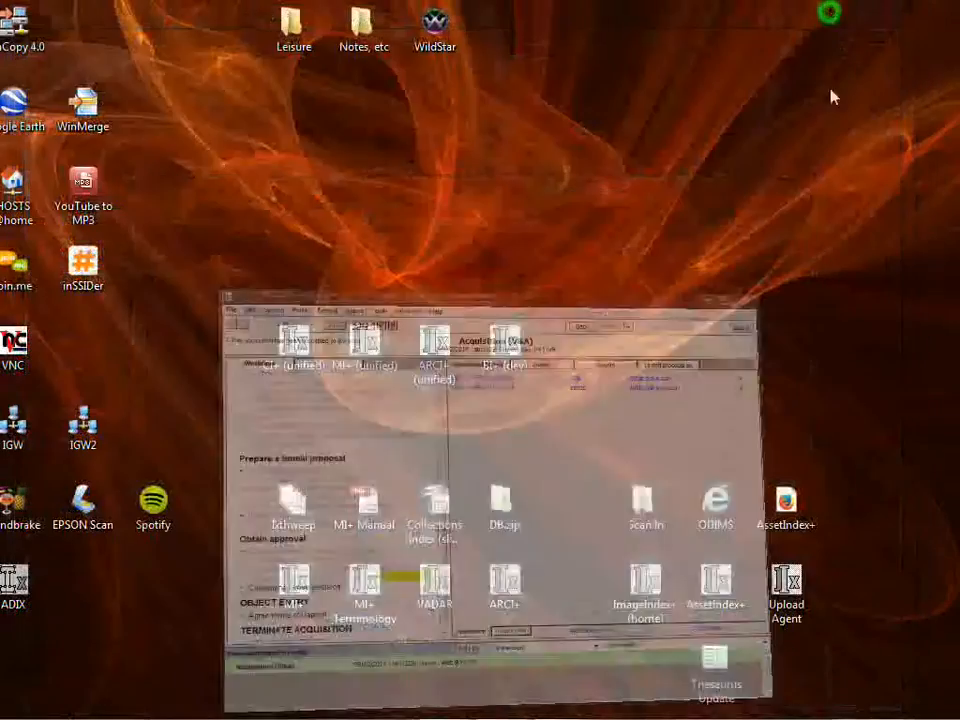
double_click(294, 590)
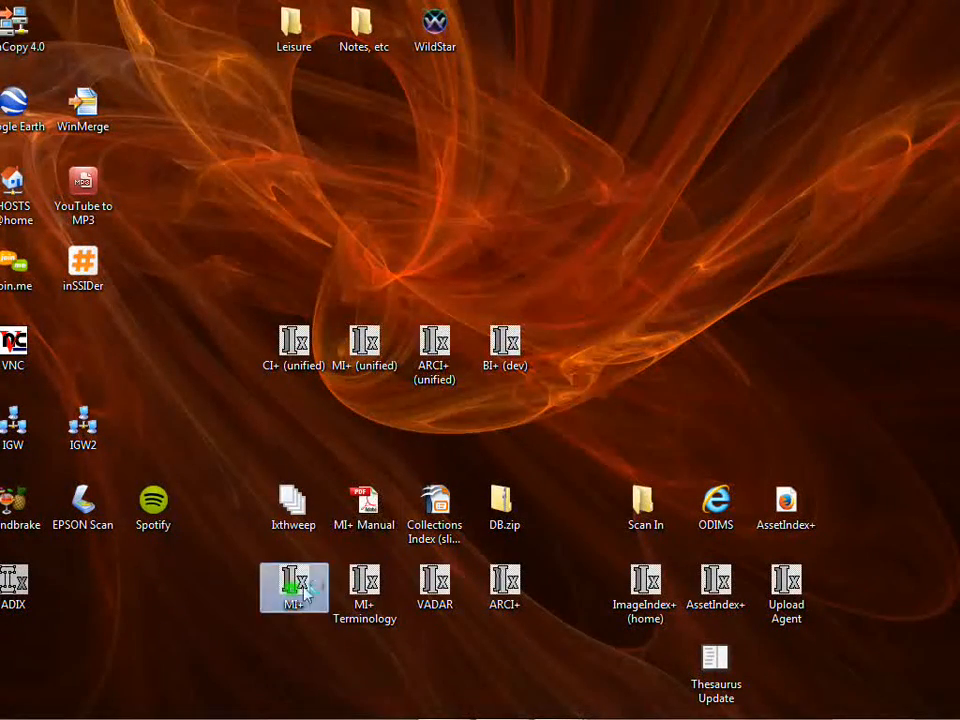
double_click(446, 336)
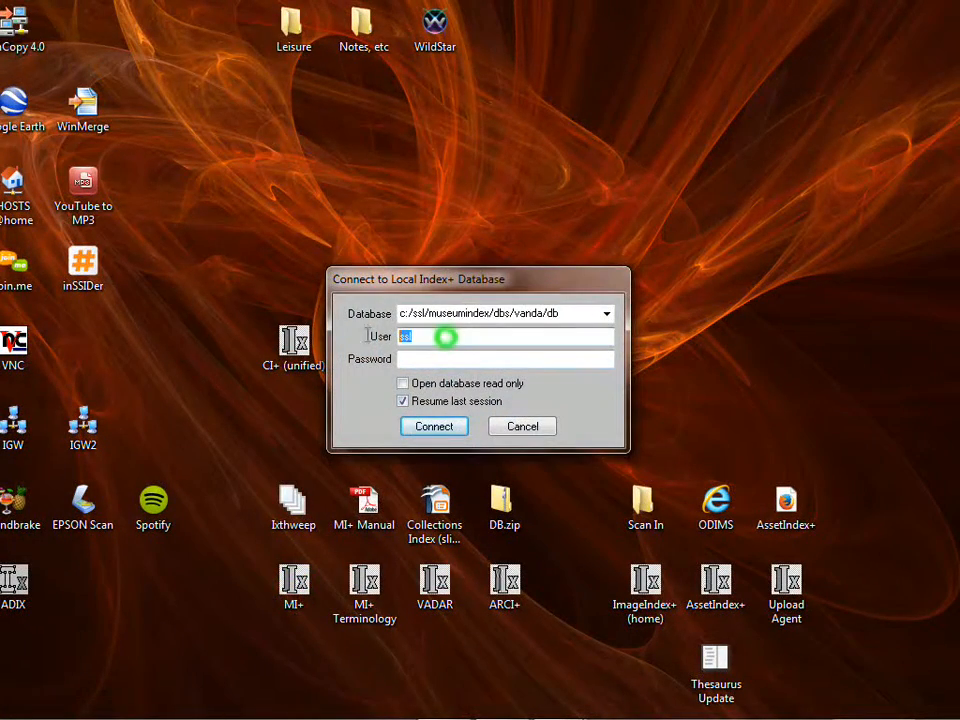
type("keeper")
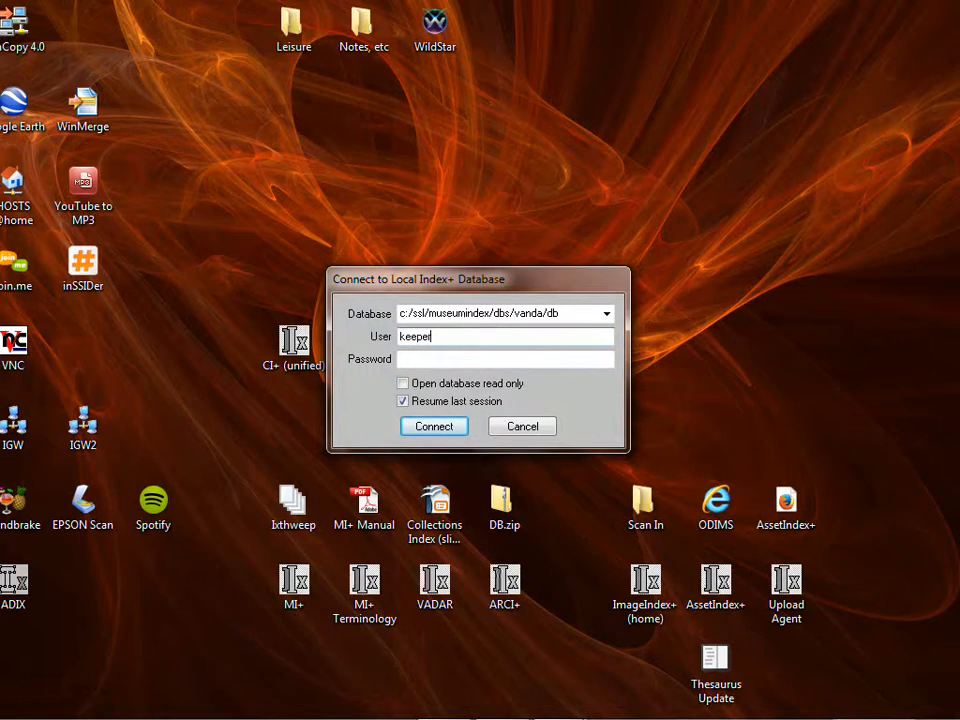
left_click(446, 428)
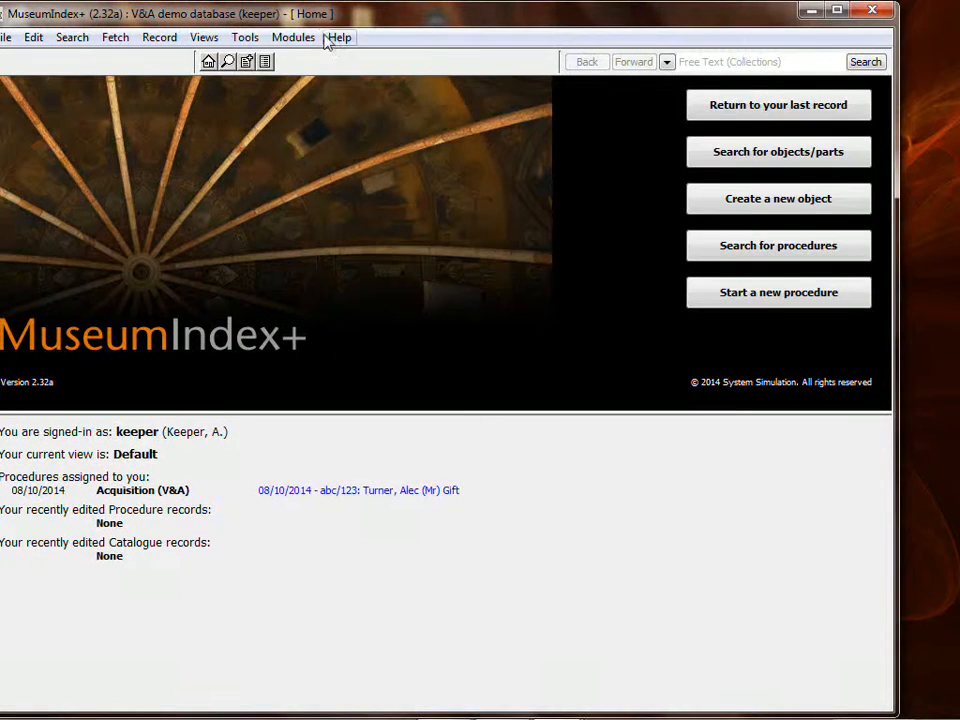
- Open the acquisition procedure assigned to the keeper and complete the New Acquisition needs approving stage
left_click_drag(318, 15, 338, 20)
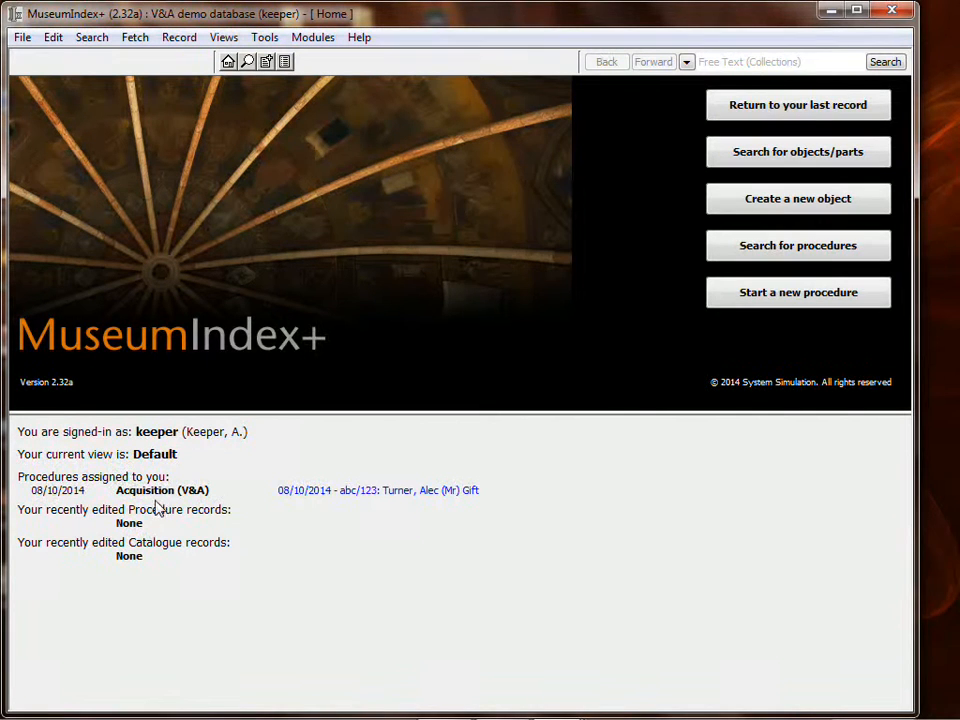
left_click(315, 492)
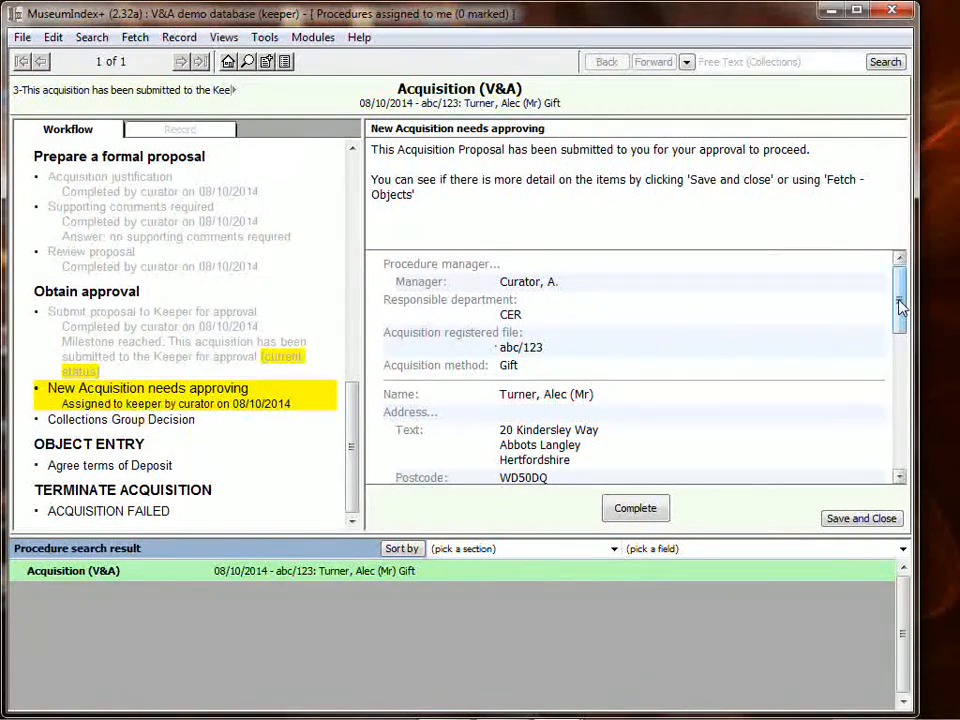
left_click_drag(898, 300, 903, 462)
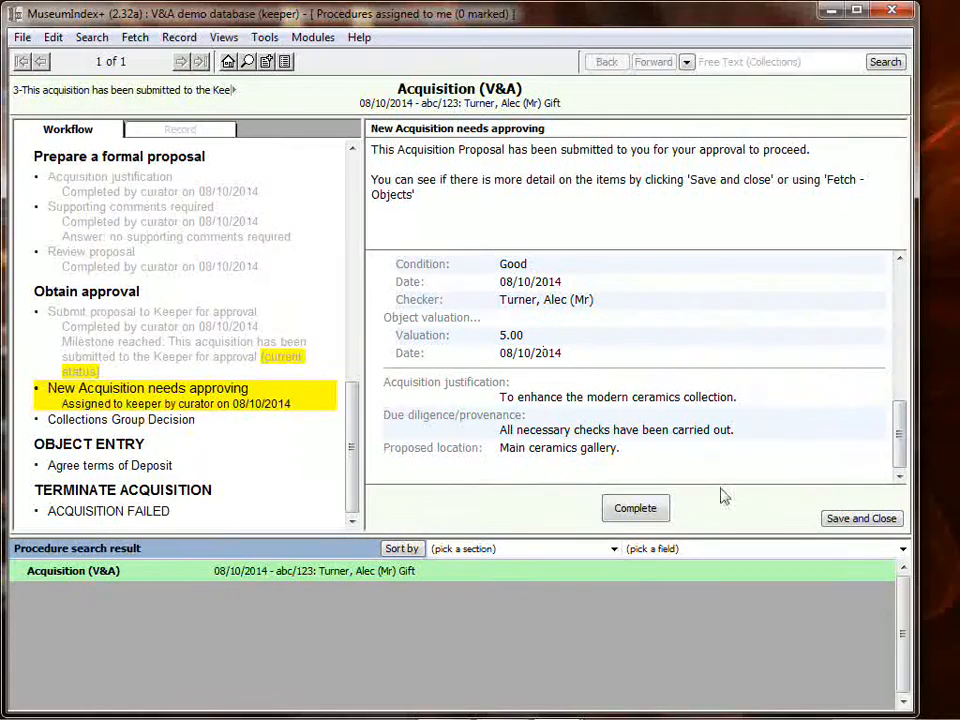
left_click(654, 509)
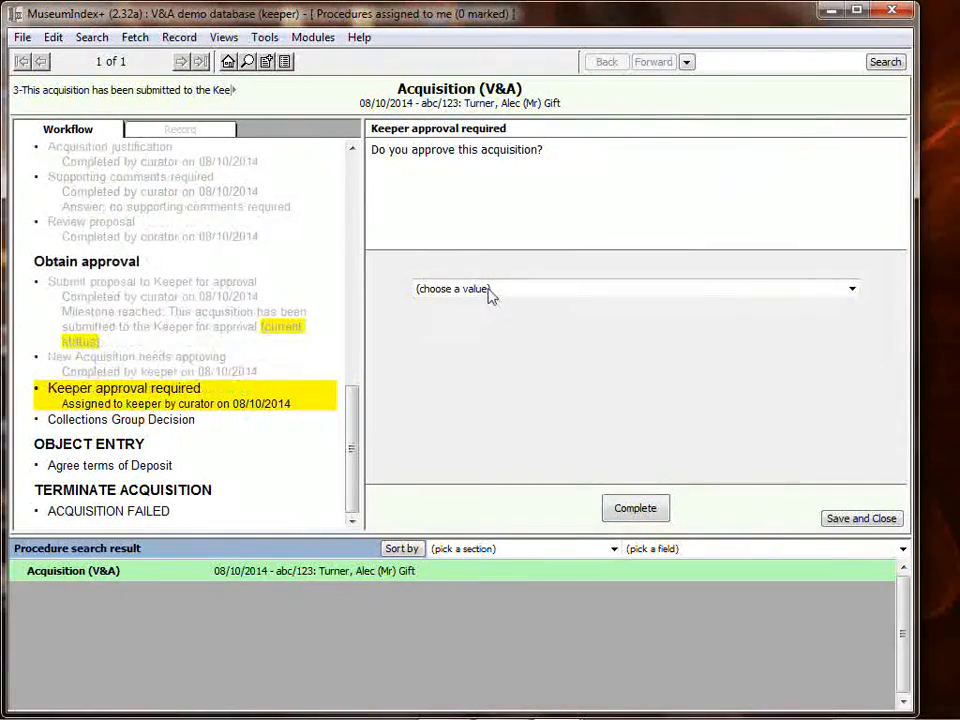
- Approve the acquisition with "Yes" and complete the assignment back to Curator, A
left_click(489, 290)
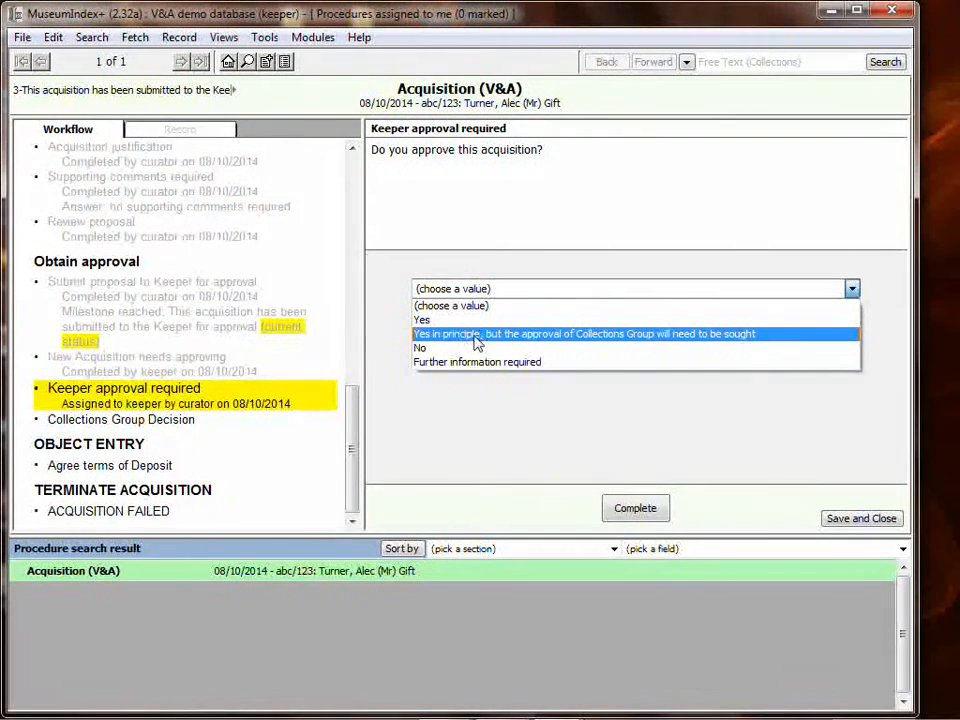
left_click(439, 320)
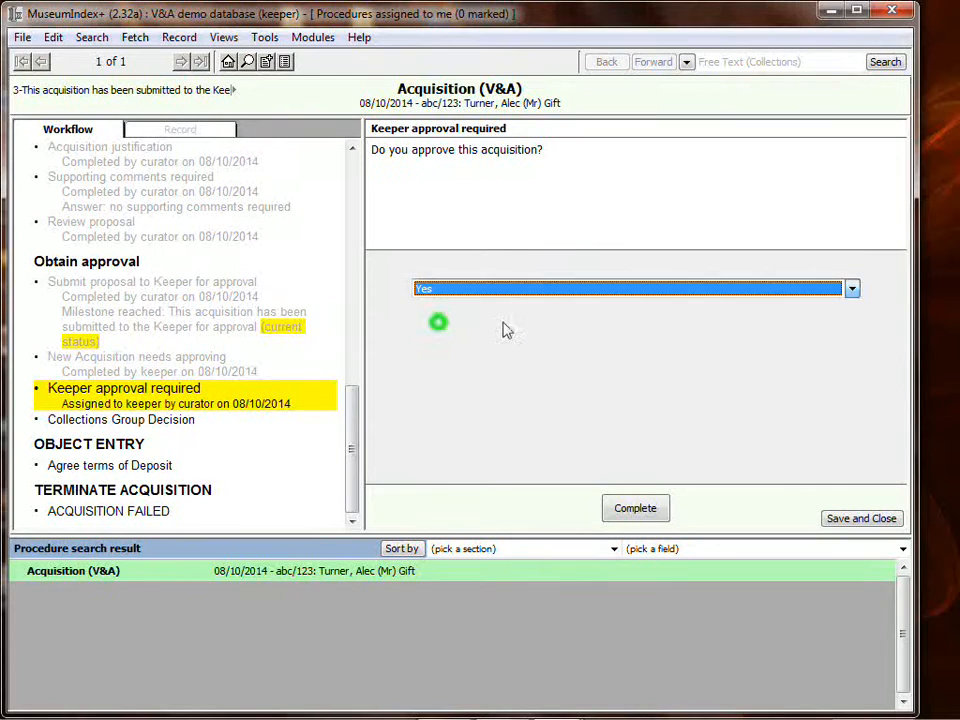
left_click(641, 508)
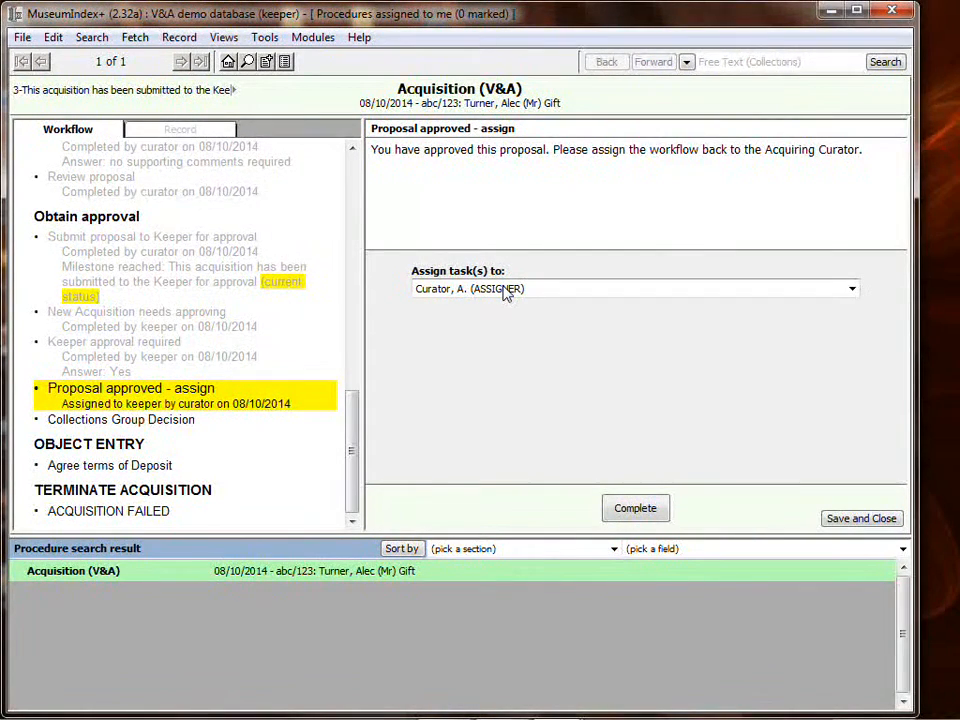
left_click(658, 506)
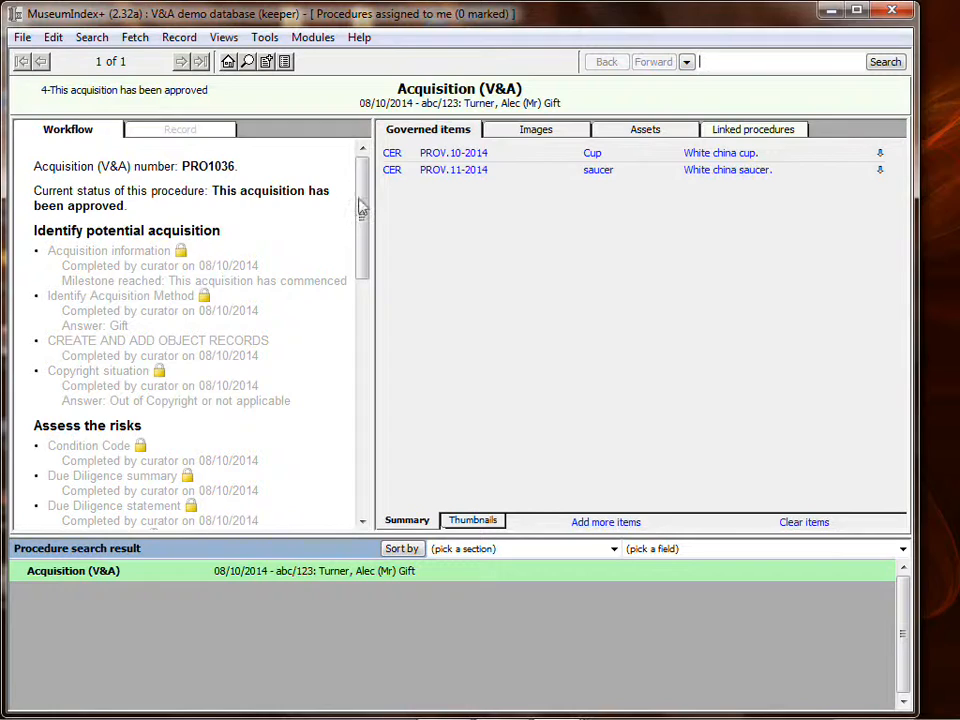
- Close the MuseumIndex+ window
mouse_move(362, 193)
left_mouse_down()
mouse_move(364, 230)
mouse_move(363, 203)
left_mouse_up()
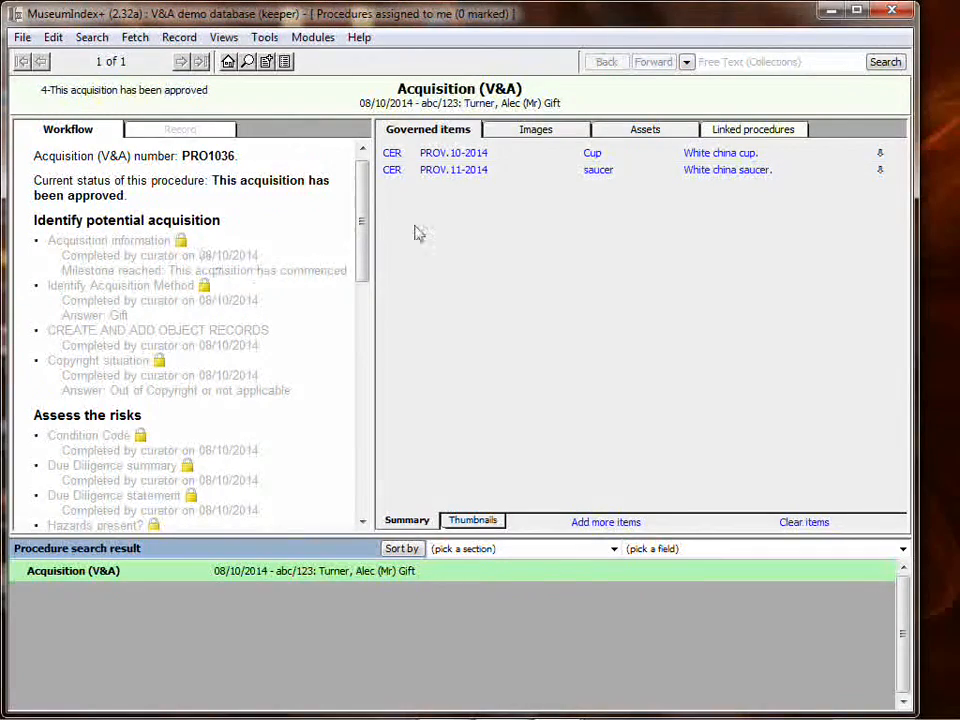
mouse_move(363, 216)
left_mouse_down()
mouse_move(360, 439)
mouse_move(360, 206)
left_mouse_up()
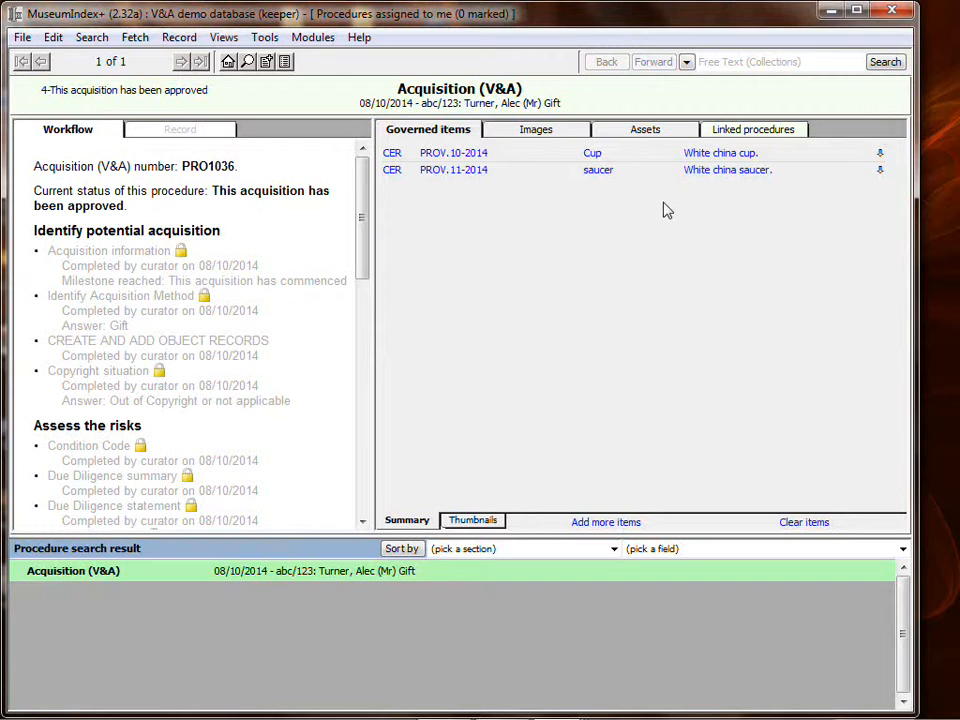
left_click(897, 12)
mouse_move(561, 704)
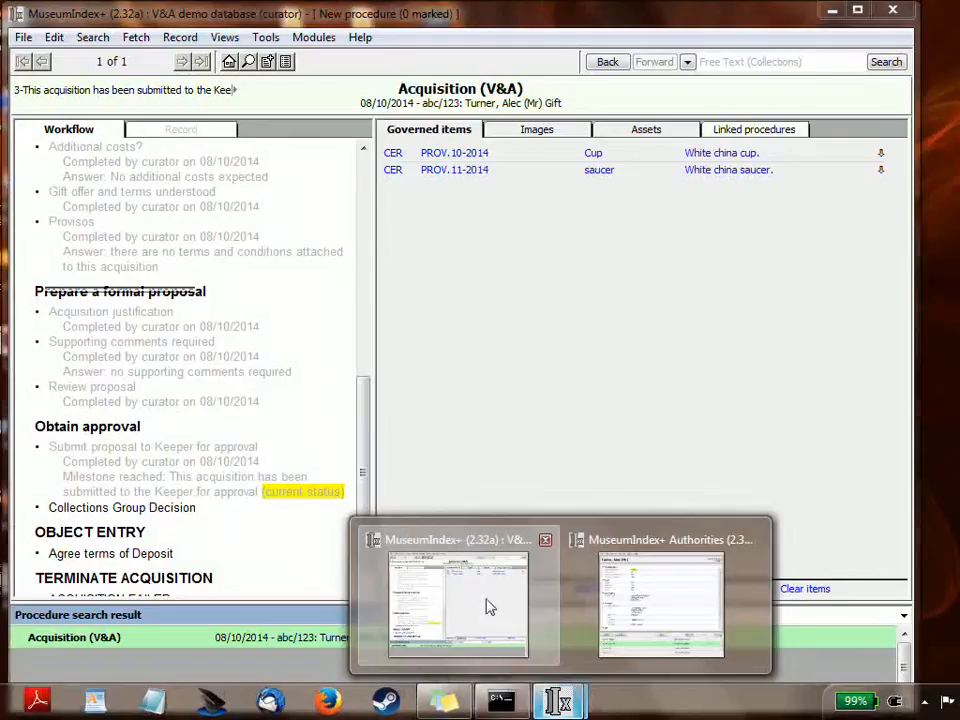
- Return to the curator's MuseumIndex+ window, go to the home page and open the acquisition procedure assigned to the curator
left_click(489, 606)
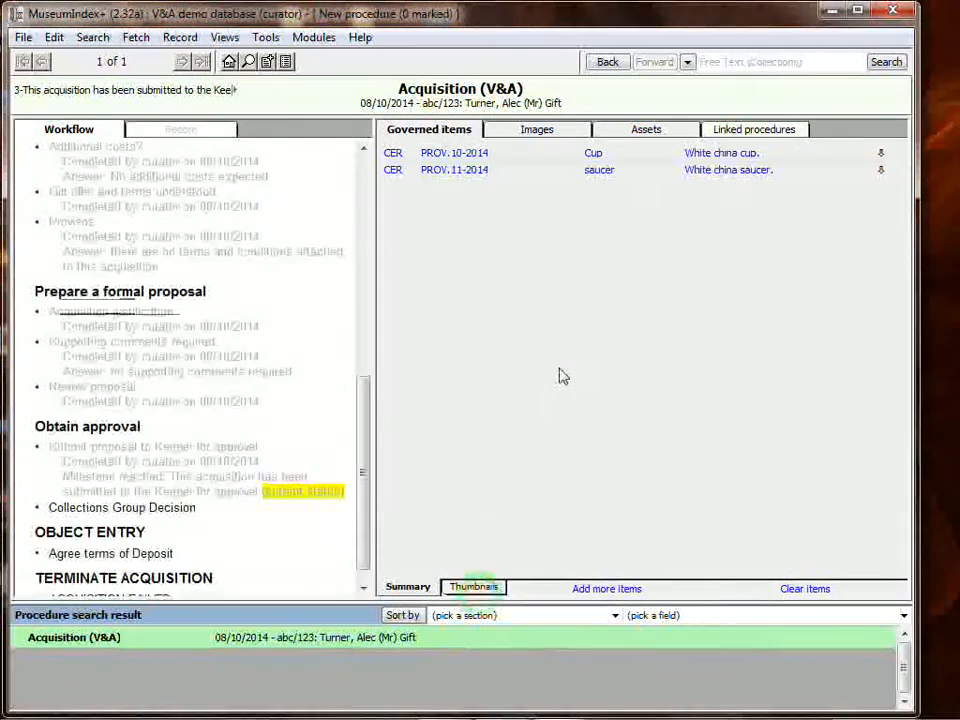
left_click(229, 61)
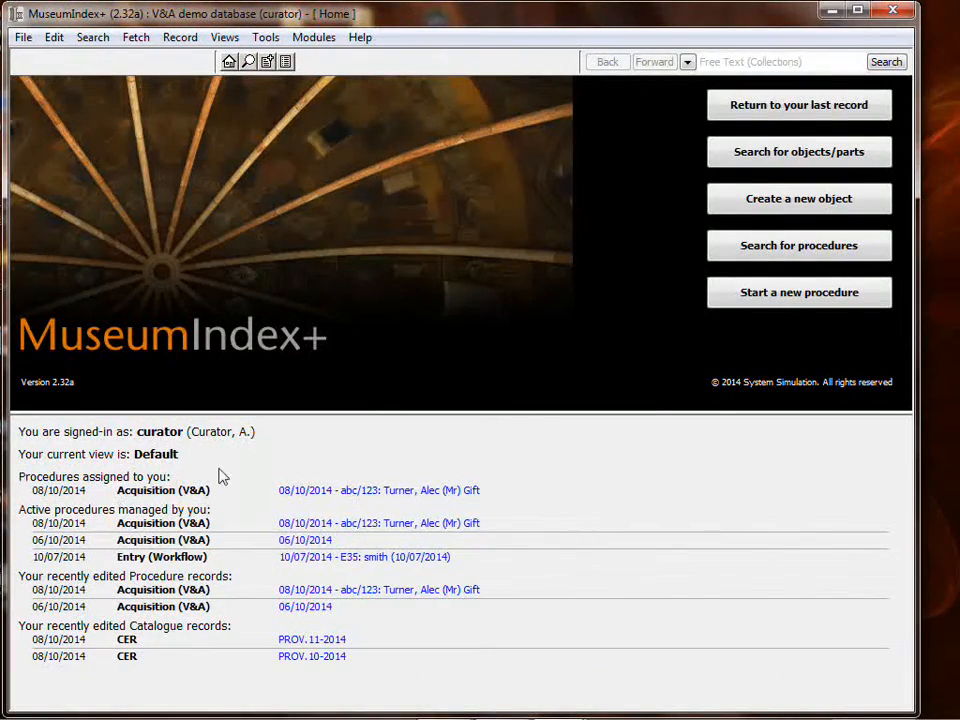
left_click(355, 492)
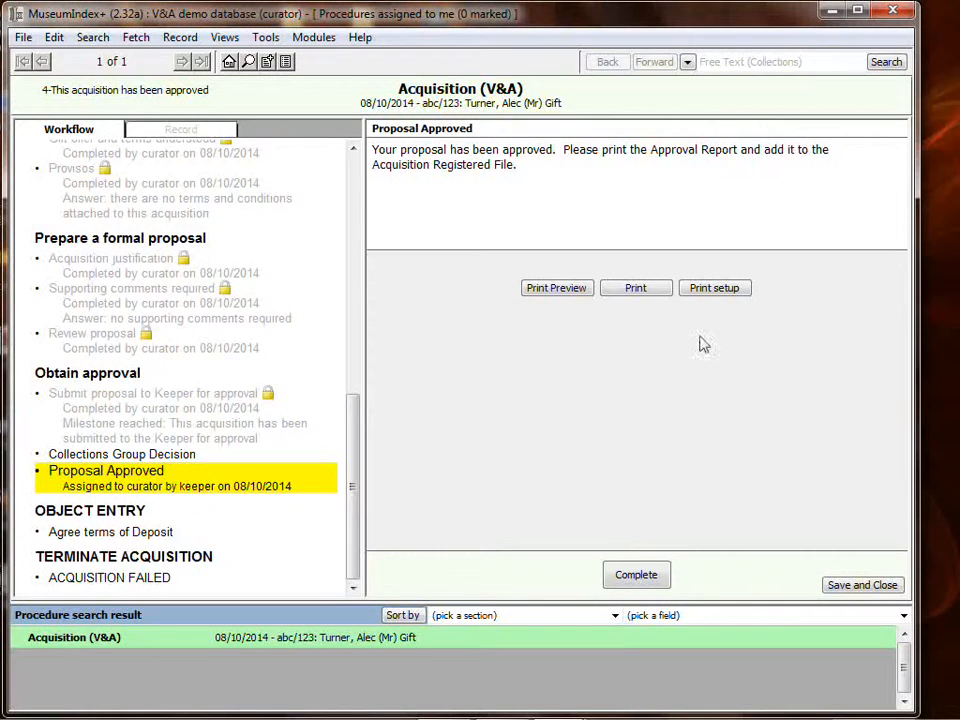
- Preview the Acquisition Approval Report in two-page view and close the preview
left_click(562, 287)
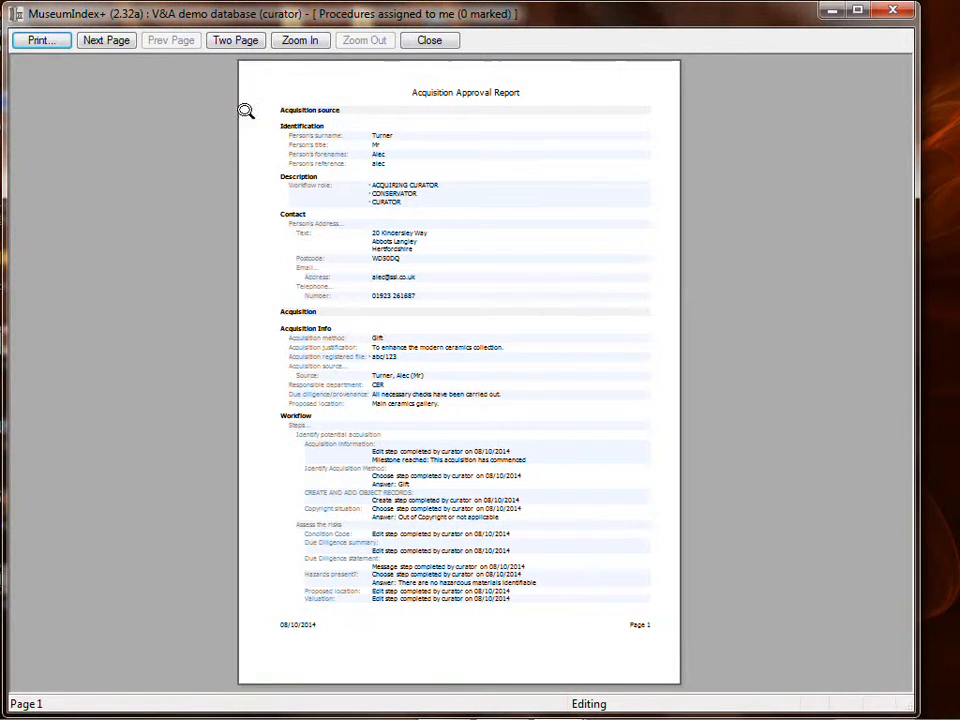
left_click(235, 42)
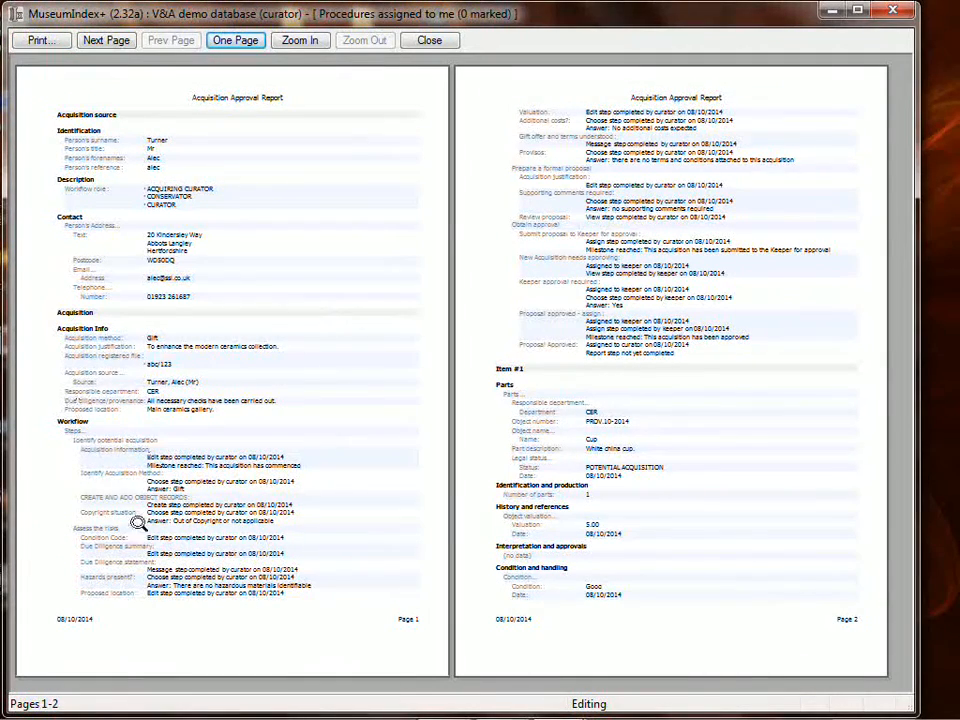
left_click(433, 43)
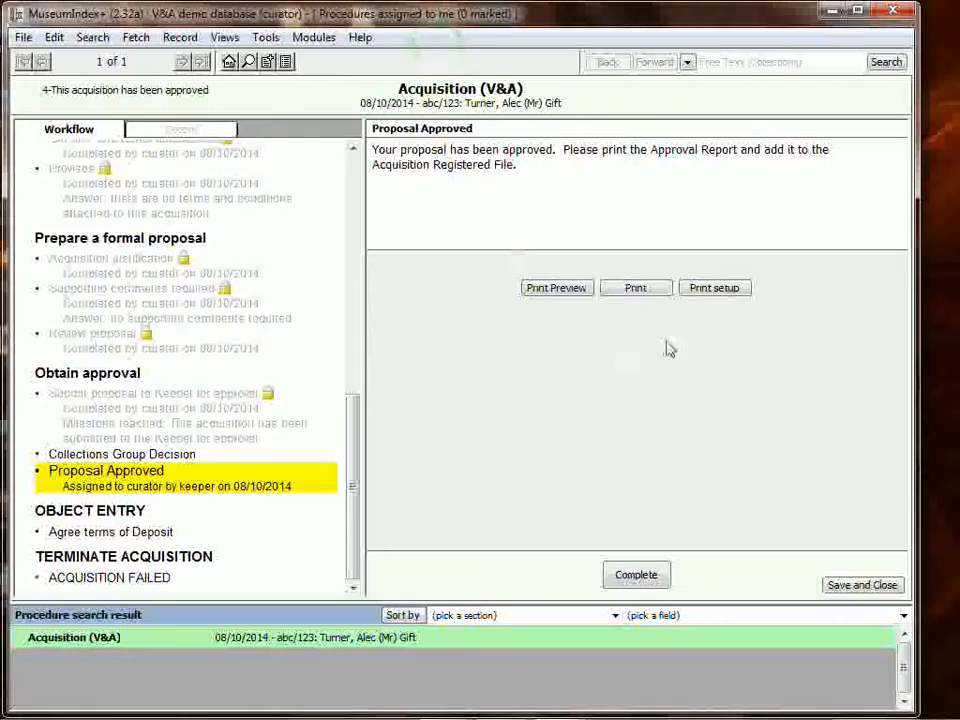
- Complete the Proposal Approved, both Deed of Gift and Item acquired stages of the workflow
left_click(639, 577)
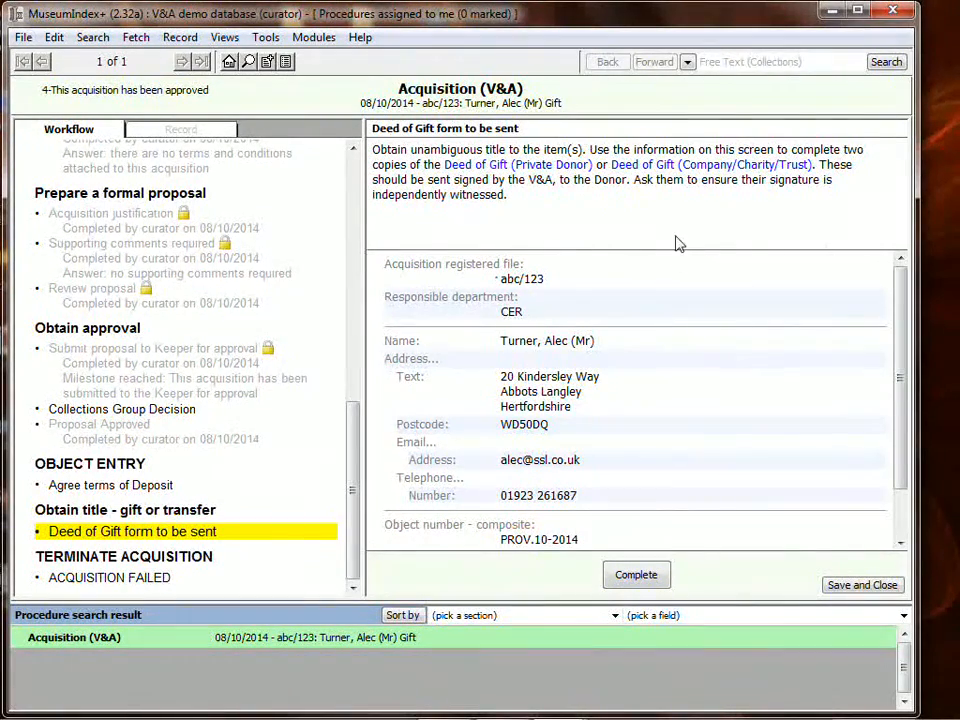
left_click(634, 574)
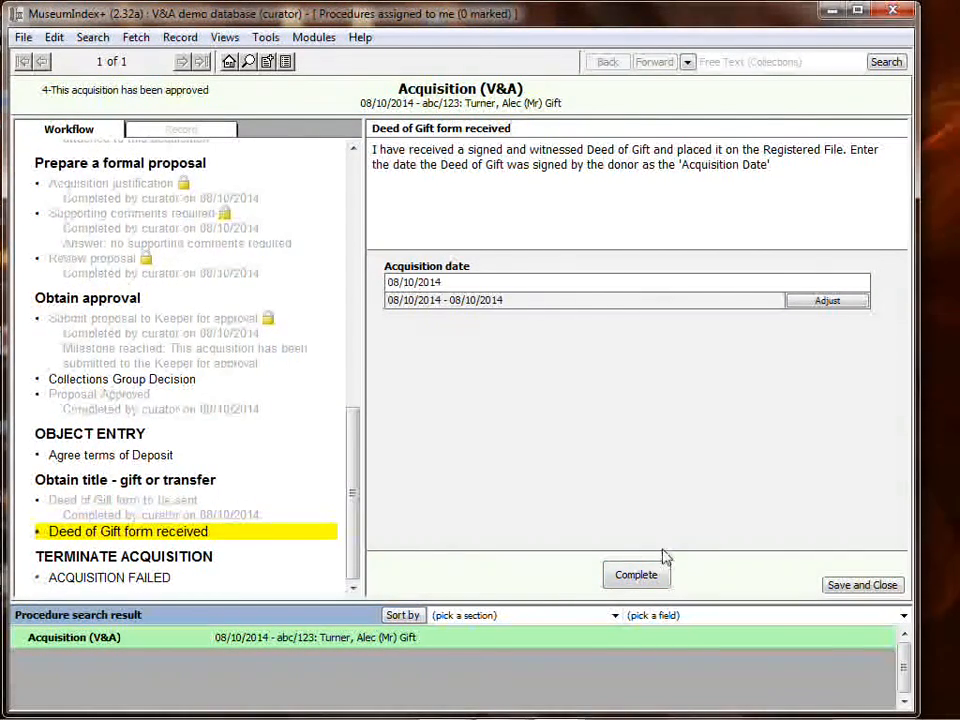
left_click(638, 574)
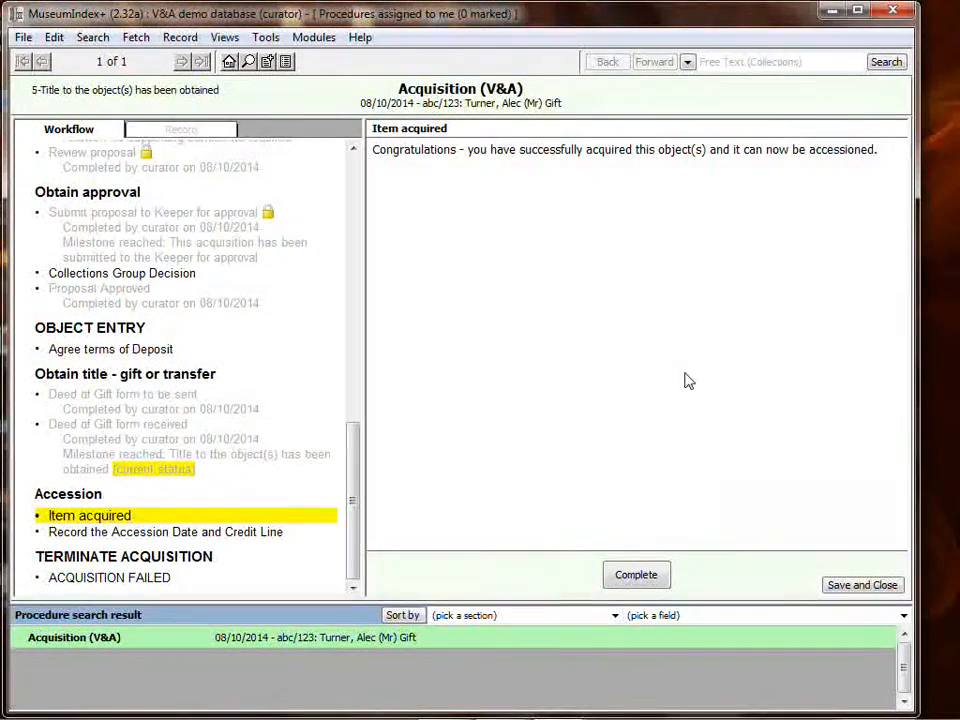
left_click(652, 573)
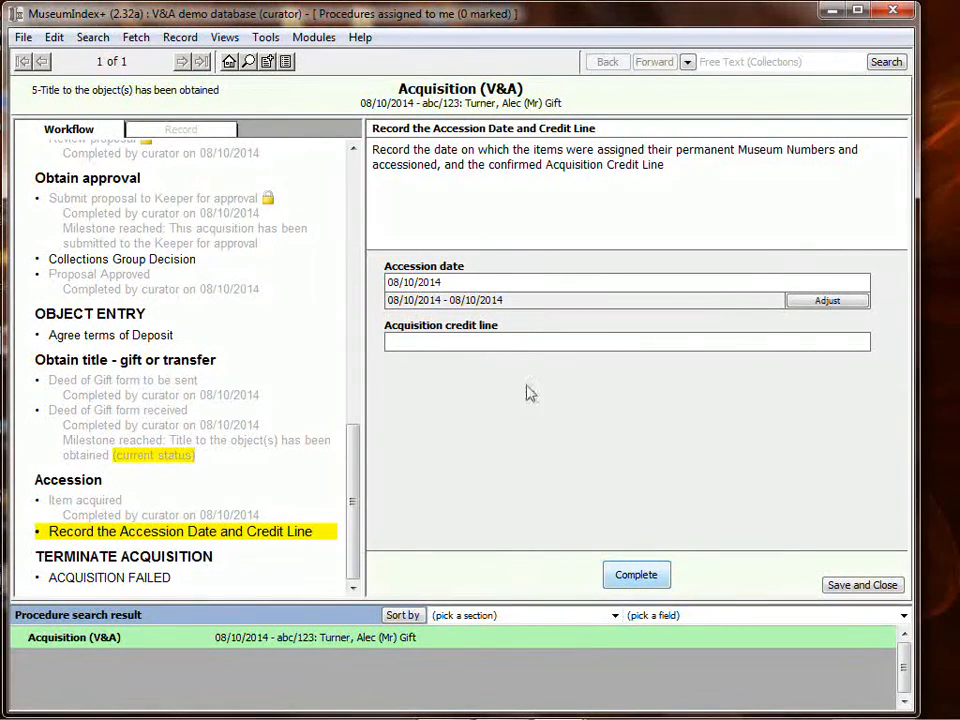
- Enter "Turner purchase." as the acquisition credit line and complete the accession date and credit line stage
left_click(513, 342)
type("Turner purchase")
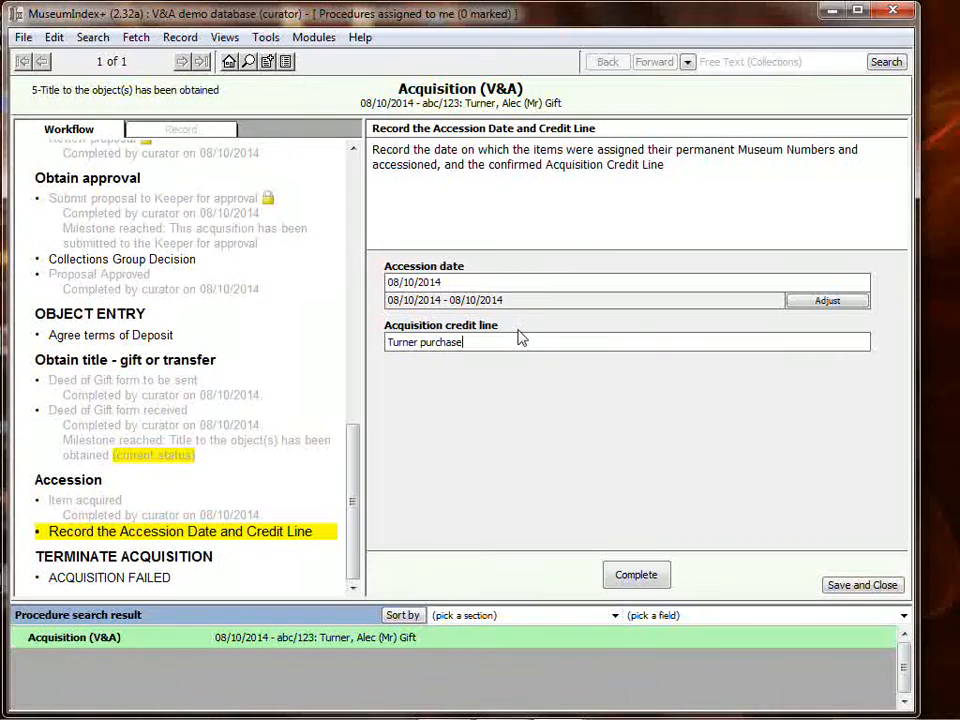
type(".")
left_click(636, 575)
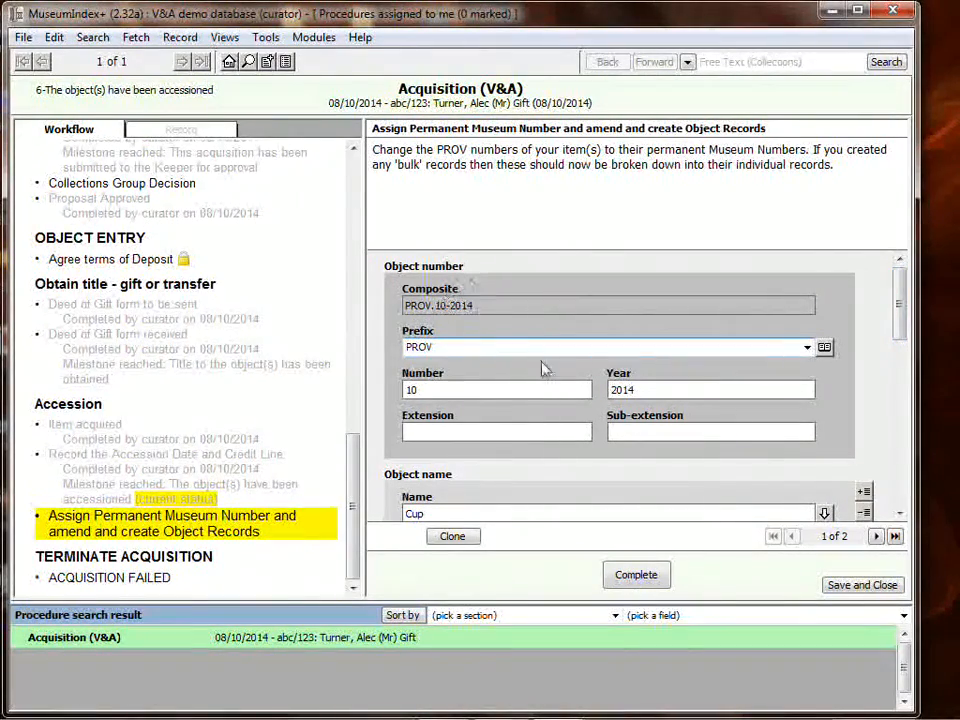
- Change the cup's museum number prefix to C and its number to 234
left_click(876, 536)
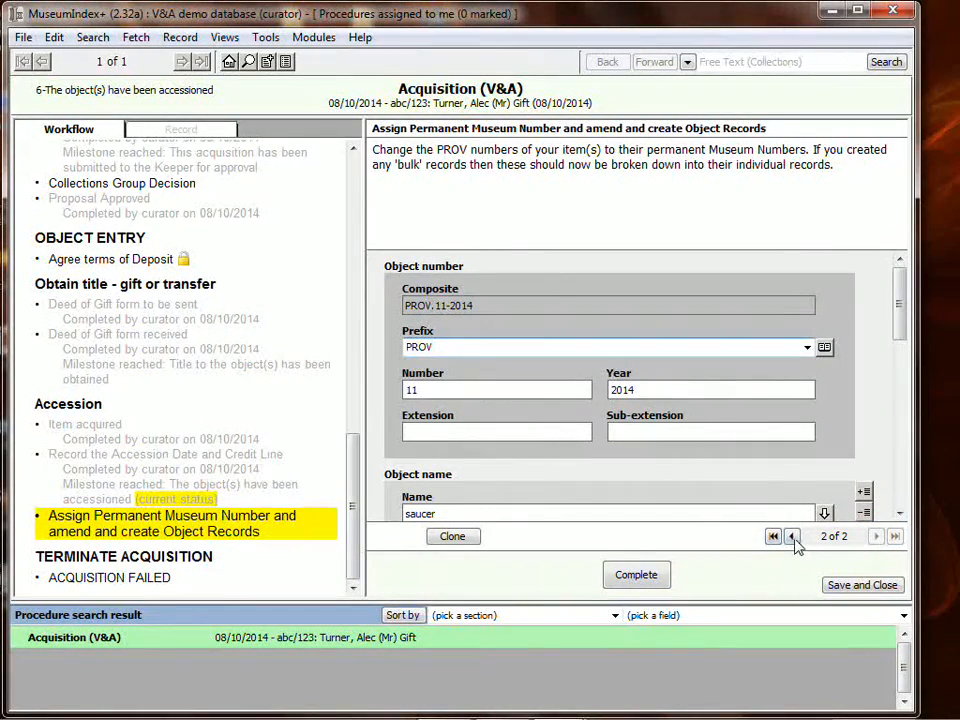
left_click(791, 536)
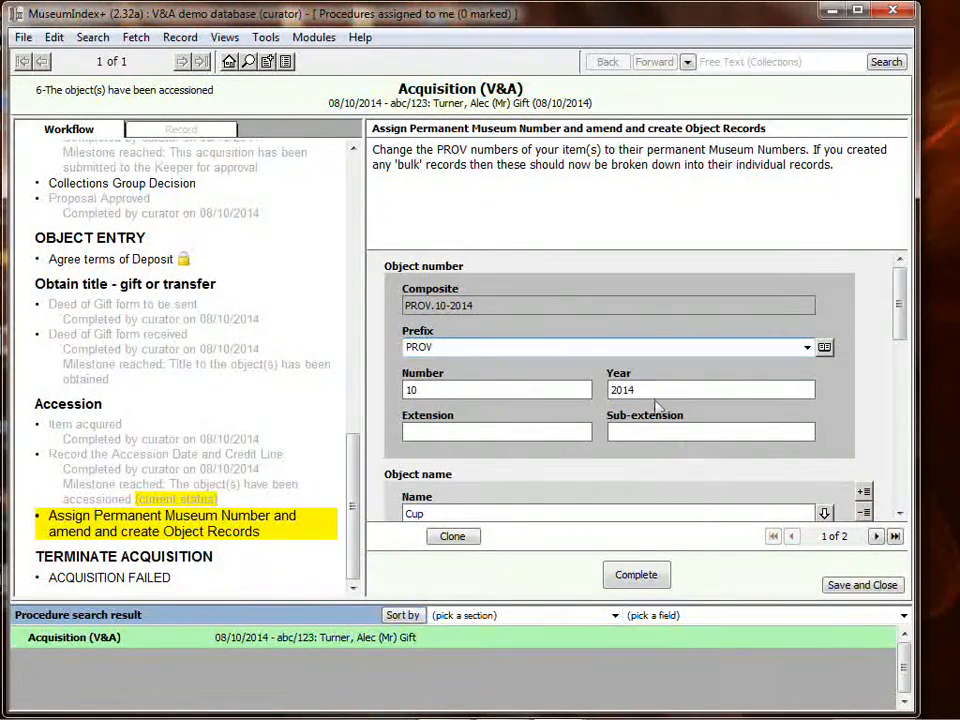
double_click(450, 346)
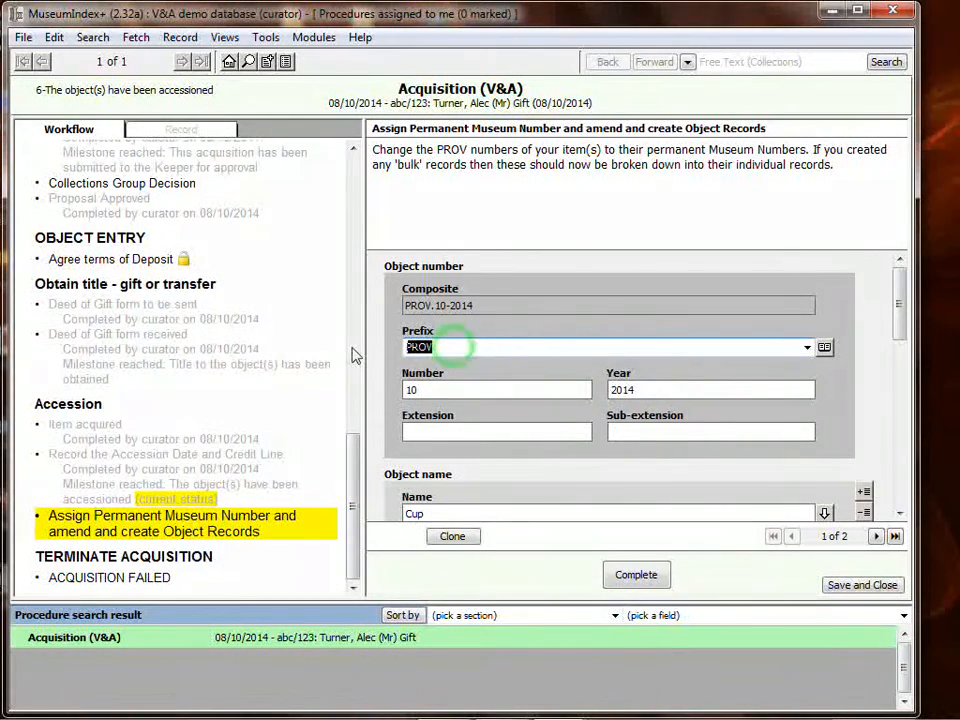
type("C")
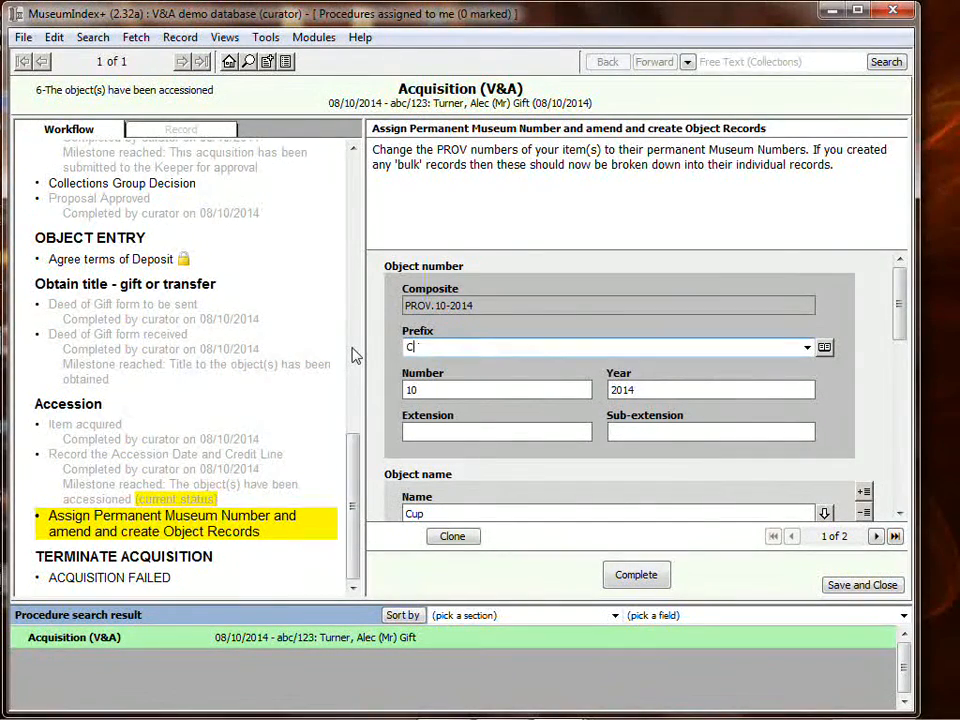
double_click(449, 388)
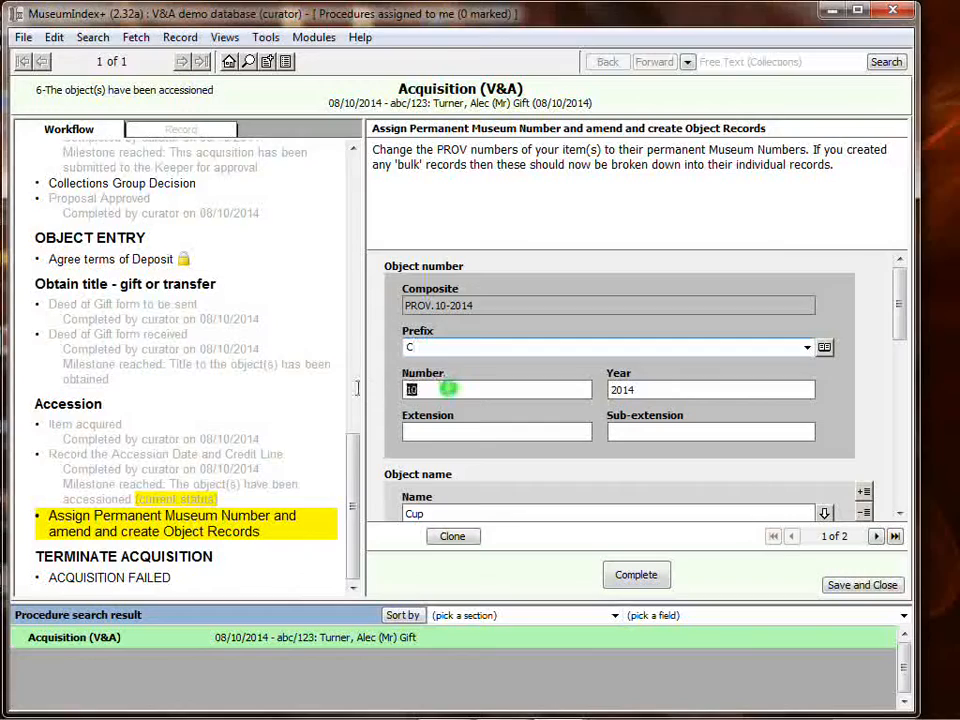
type("234")
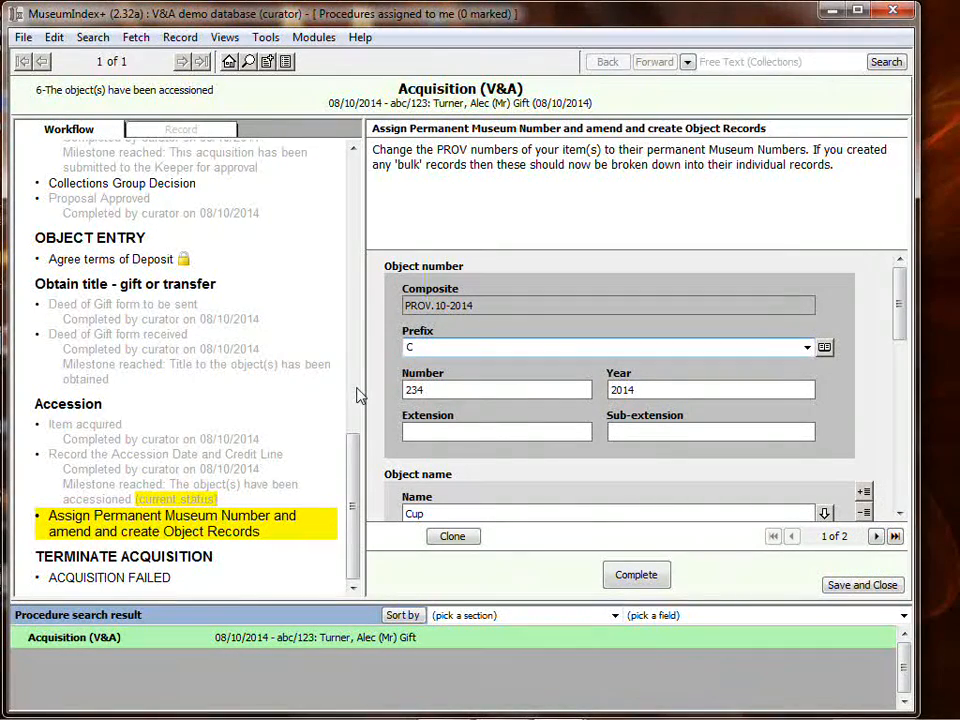
- Set the saucer's museum number to 456 with prefix C and complete the museum number stage
left_click(875, 536)
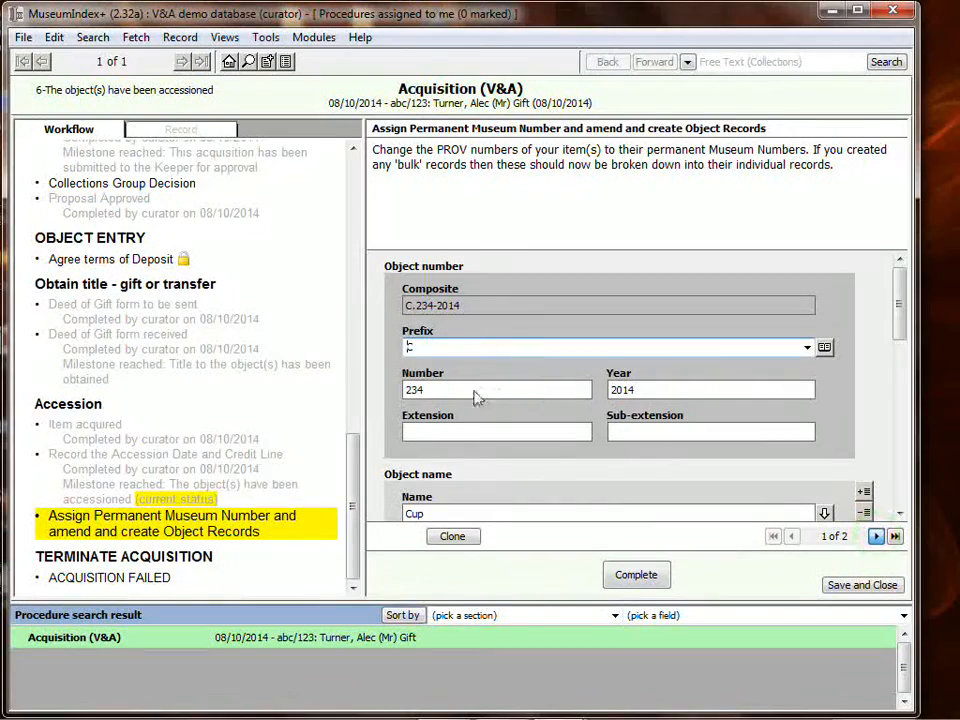
left_click_drag(442, 382, 372, 386)
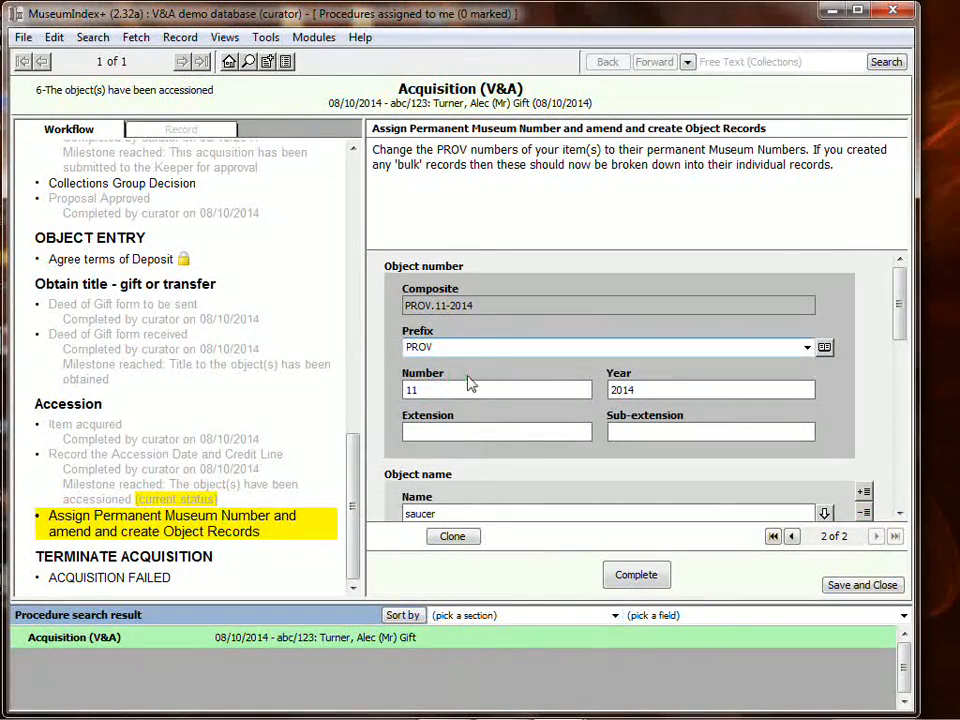
double_click(437, 390)
type("456")
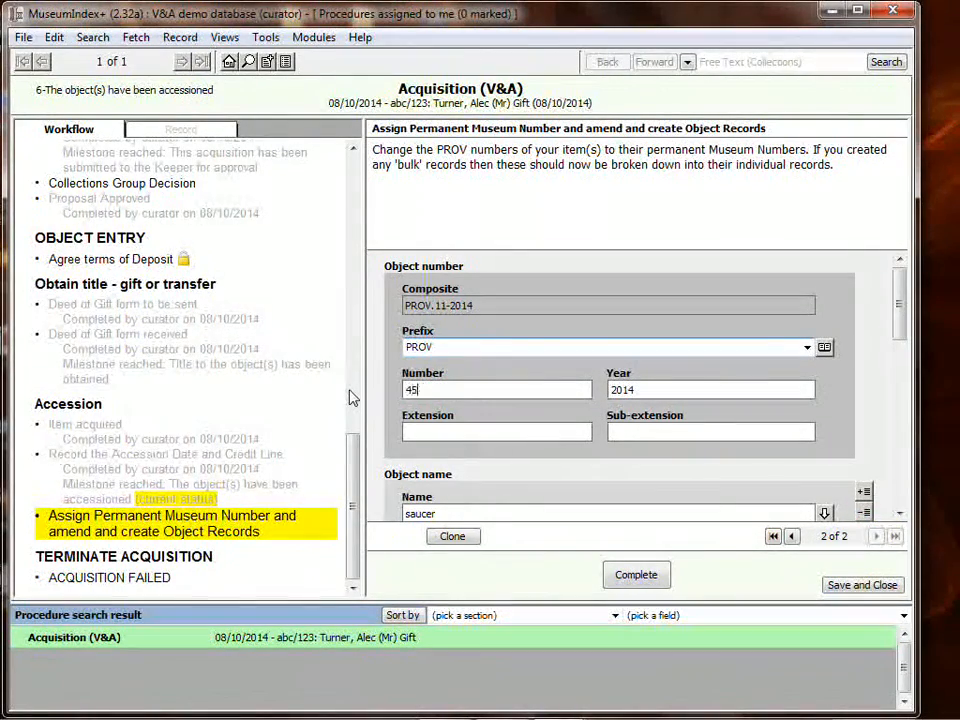
double_click(456, 345)
type("C")
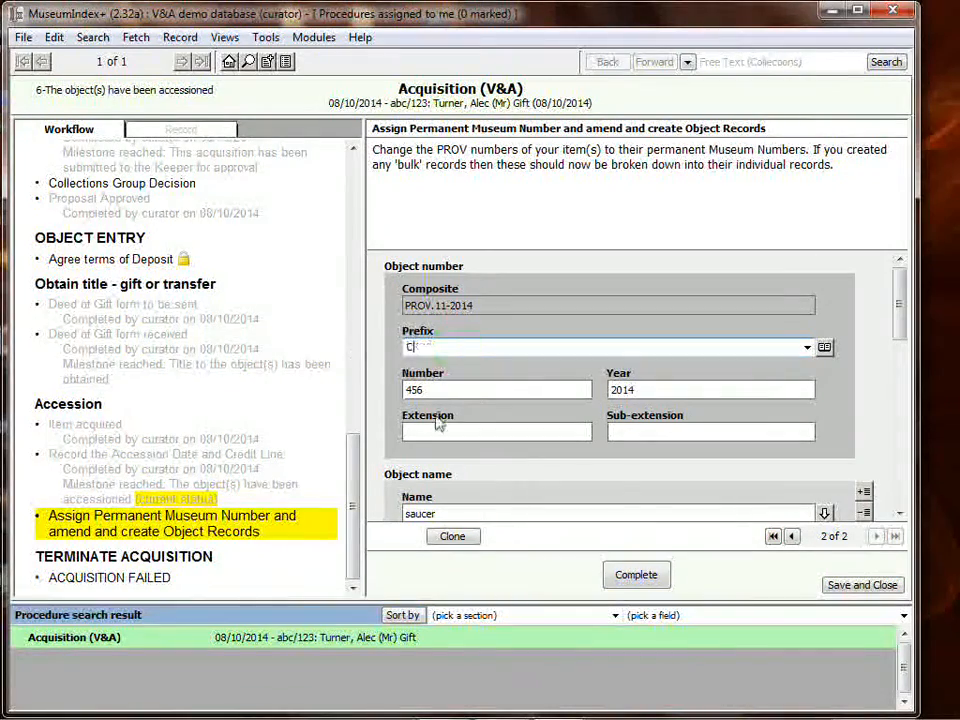
left_click(637, 578)
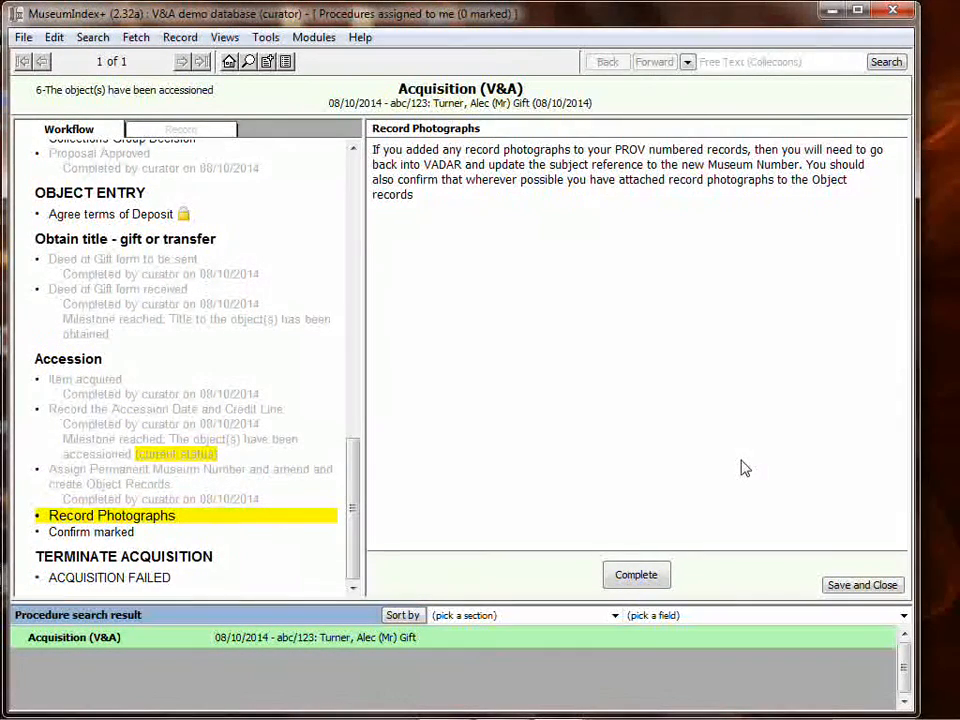
- Complete the Record Photographs stage and confirm marking with "The objects have been marked"
left_click(656, 574)
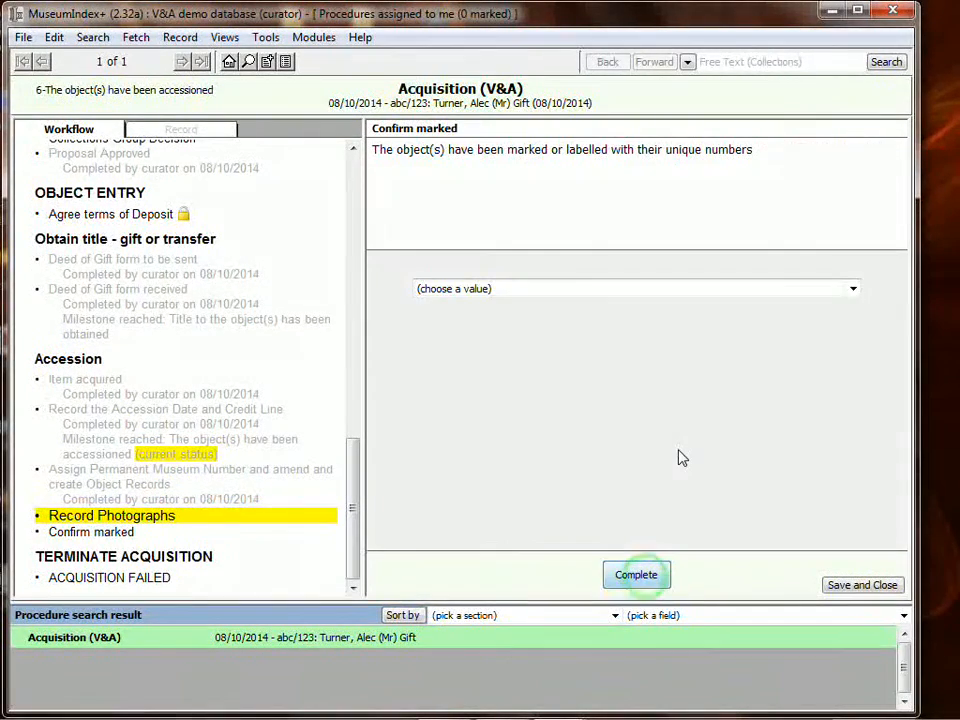
left_click(481, 288)
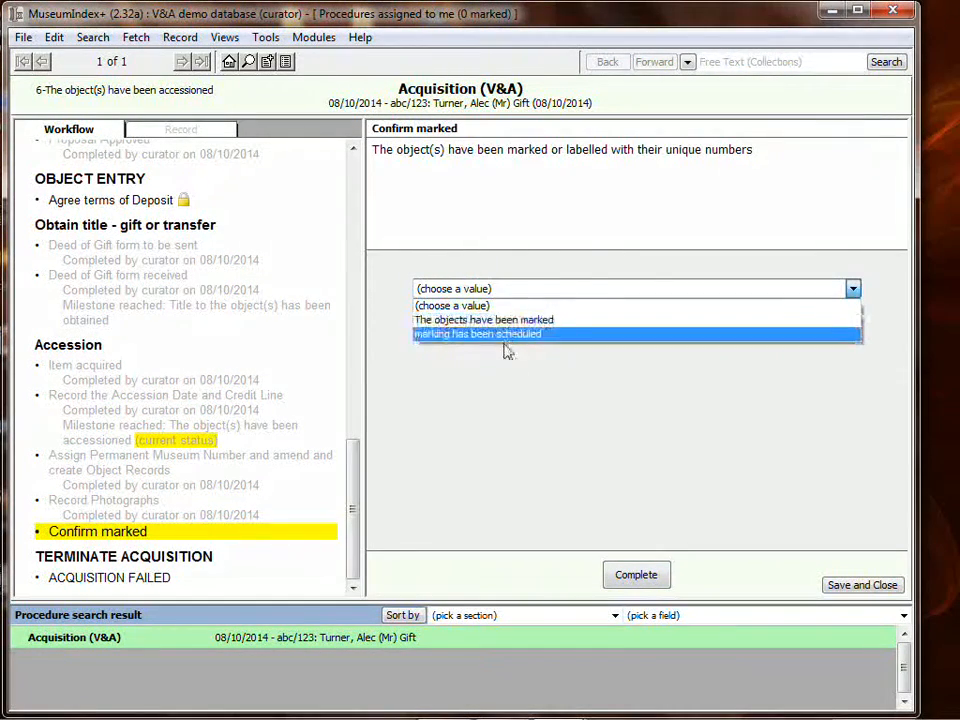
left_click(505, 321)
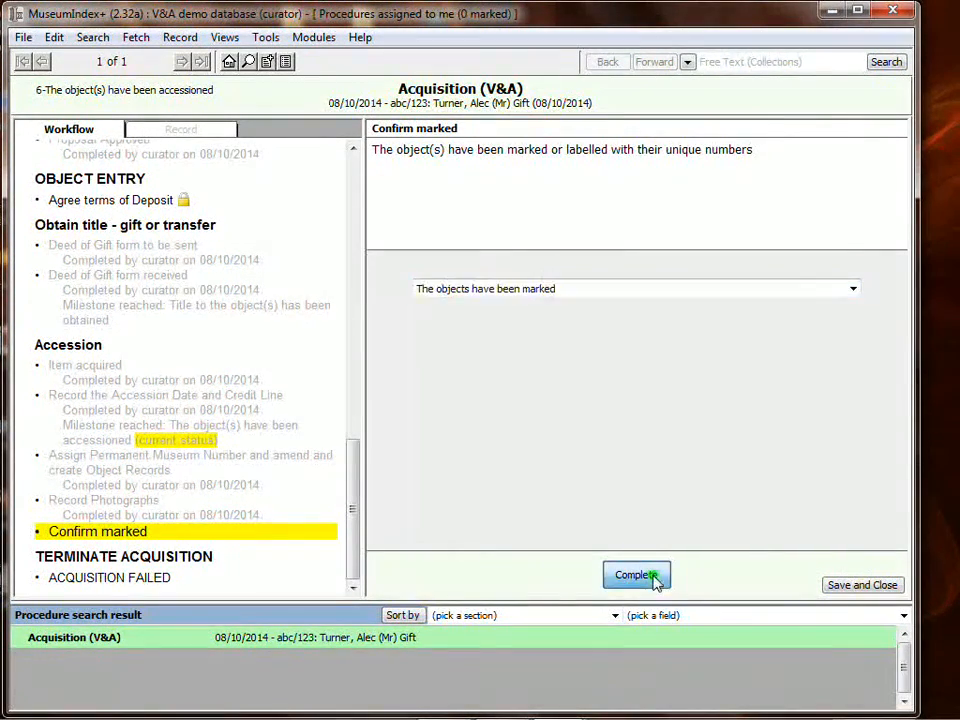
left_click(650, 574)
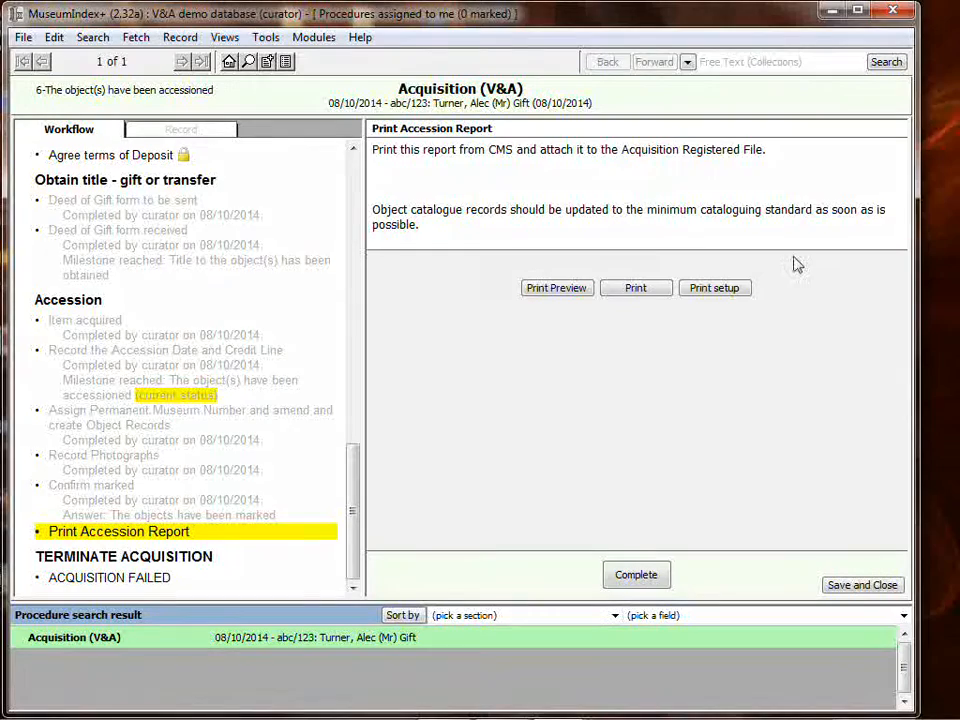
- Complete the Print Accession Report stage and the final COMPLETE stage to close the workflow
left_click(648, 572)
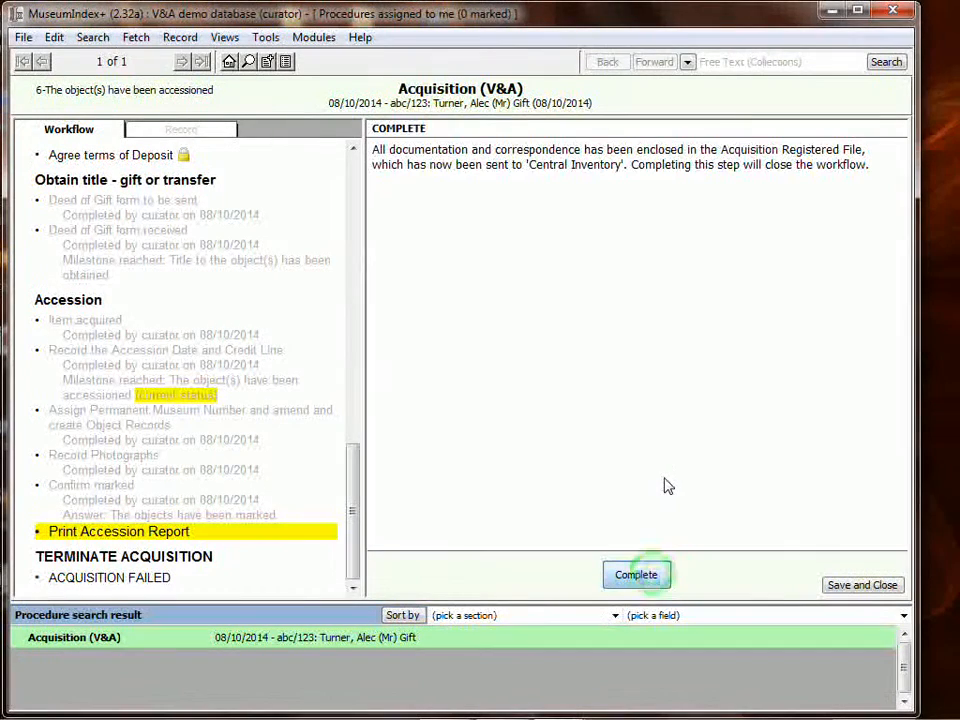
left_click(656, 577)
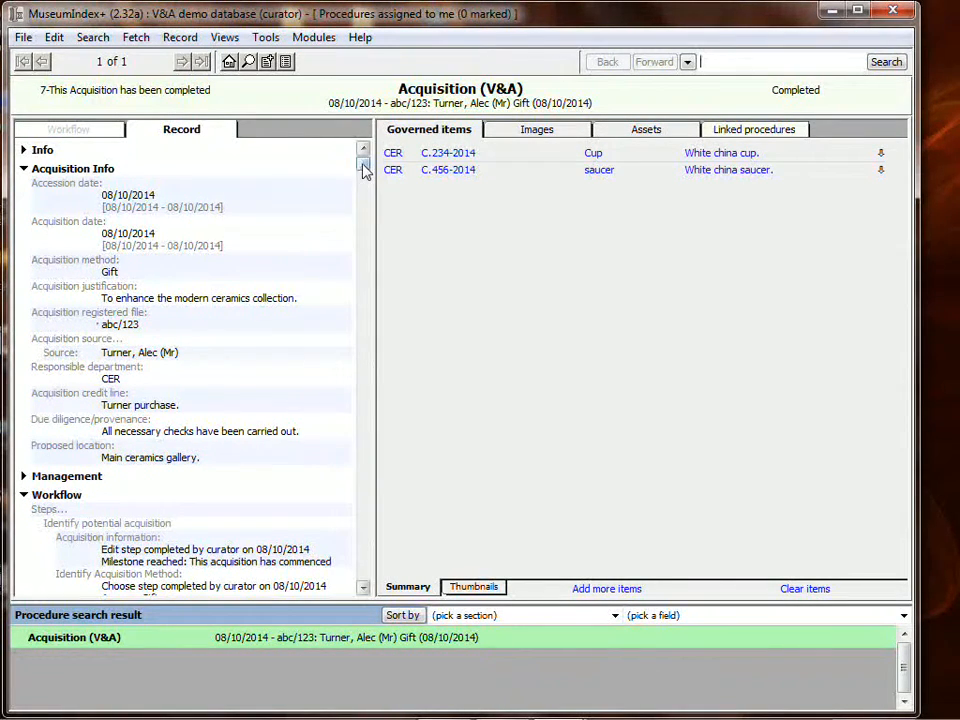
- Open the governed cup and saucer records and review their catalogue details and procedure journal
mouse_move(362, 163)
left_mouse_down()
mouse_move(366, 489)
mouse_move(364, 163)
left_mouse_up()
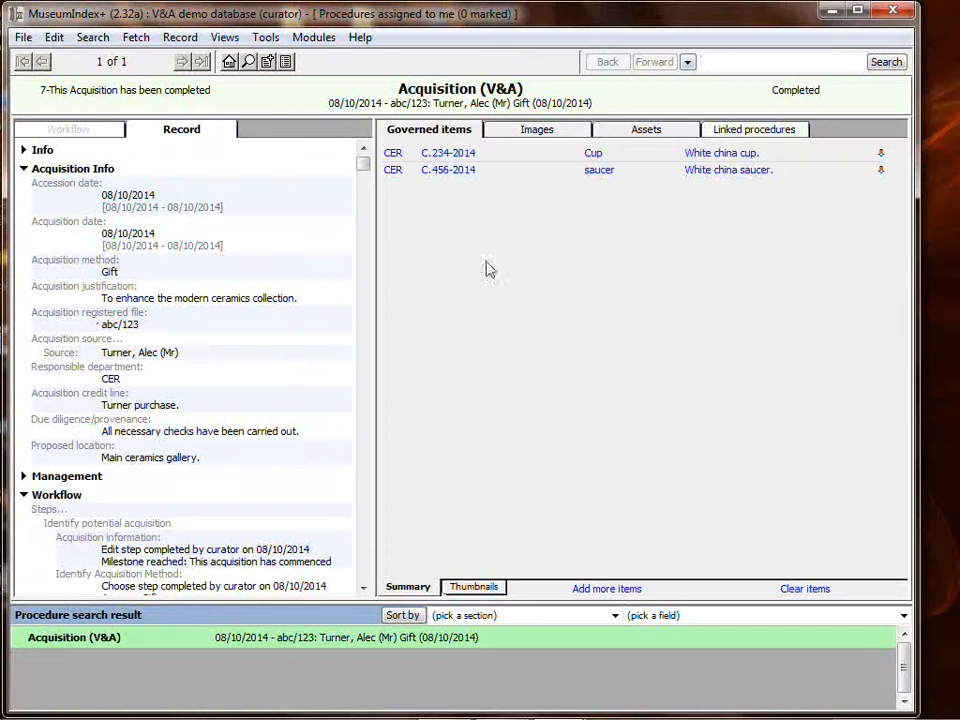
left_click(459, 155)
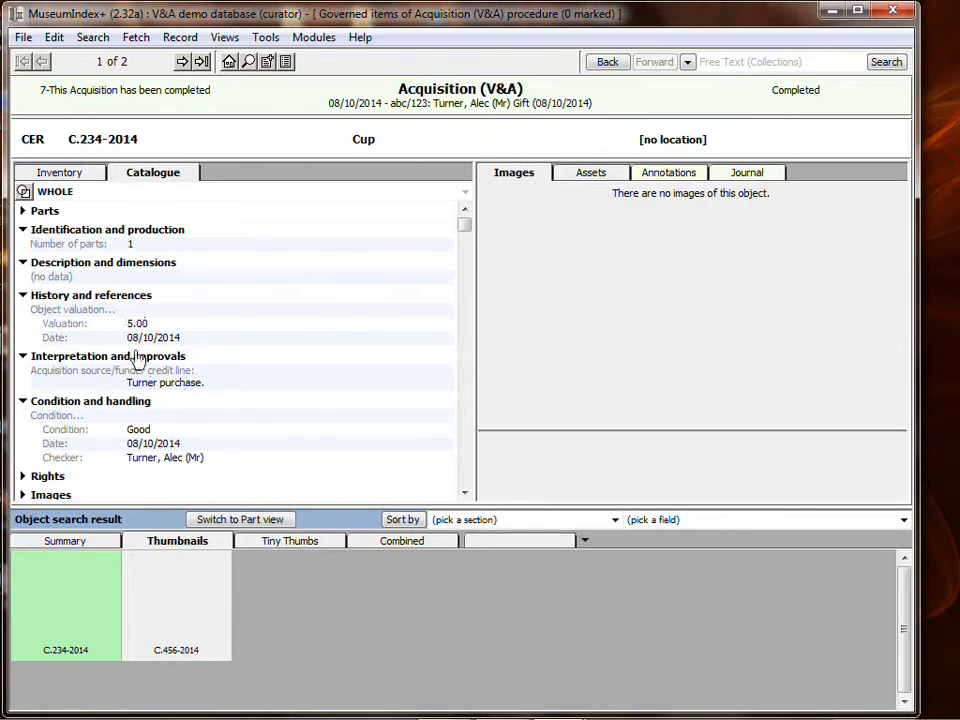
left_click(186, 628)
left_click(79, 604)
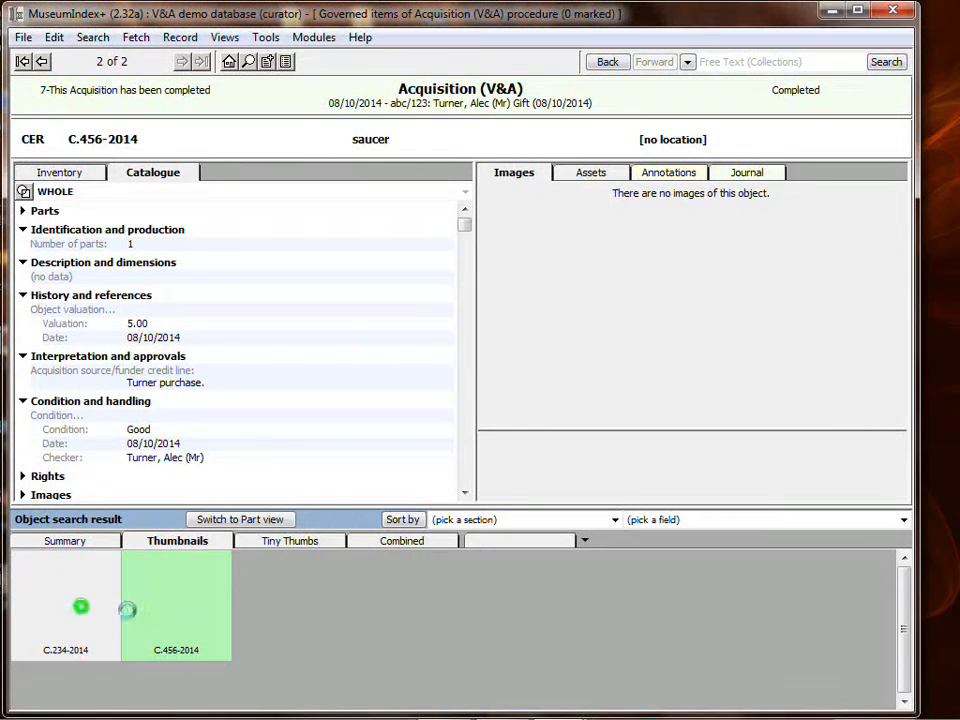
left_click(757, 173)
left_click(198, 613)
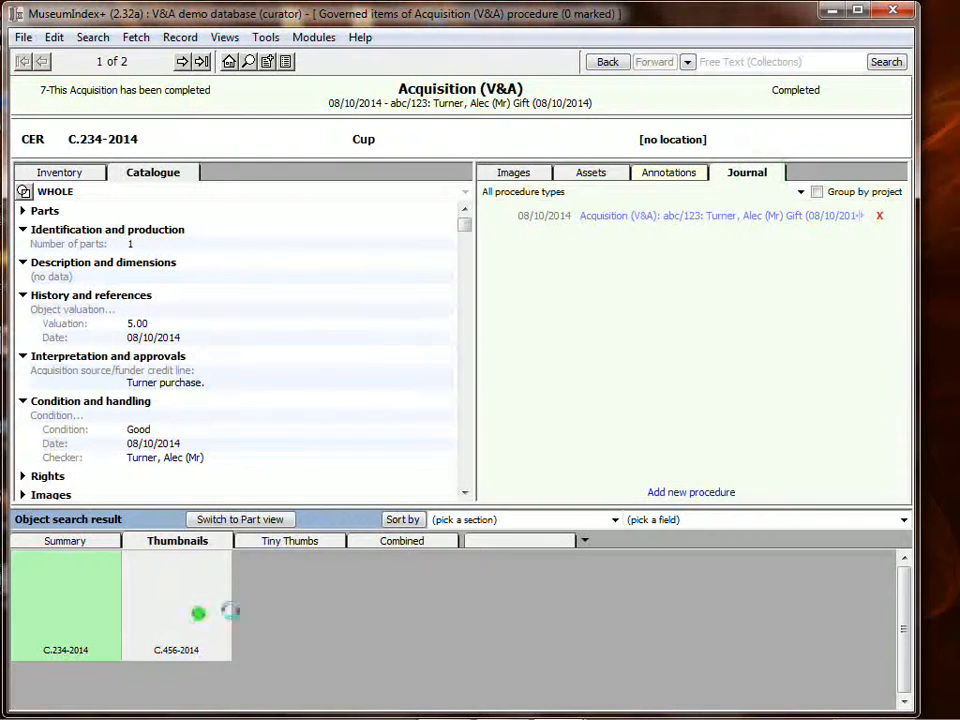
left_click(645, 217)
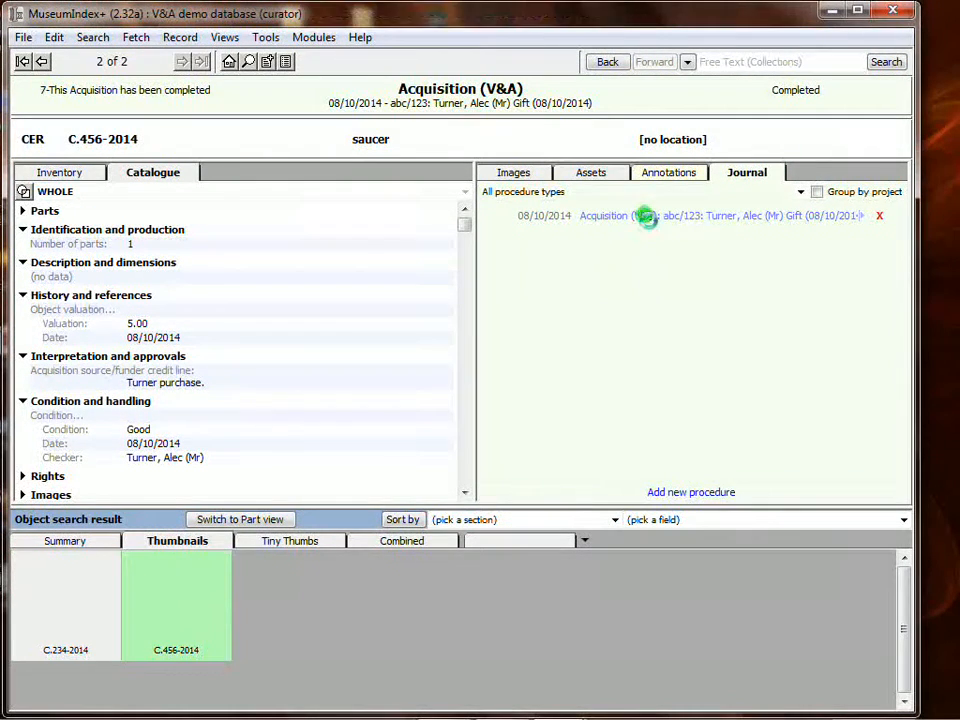